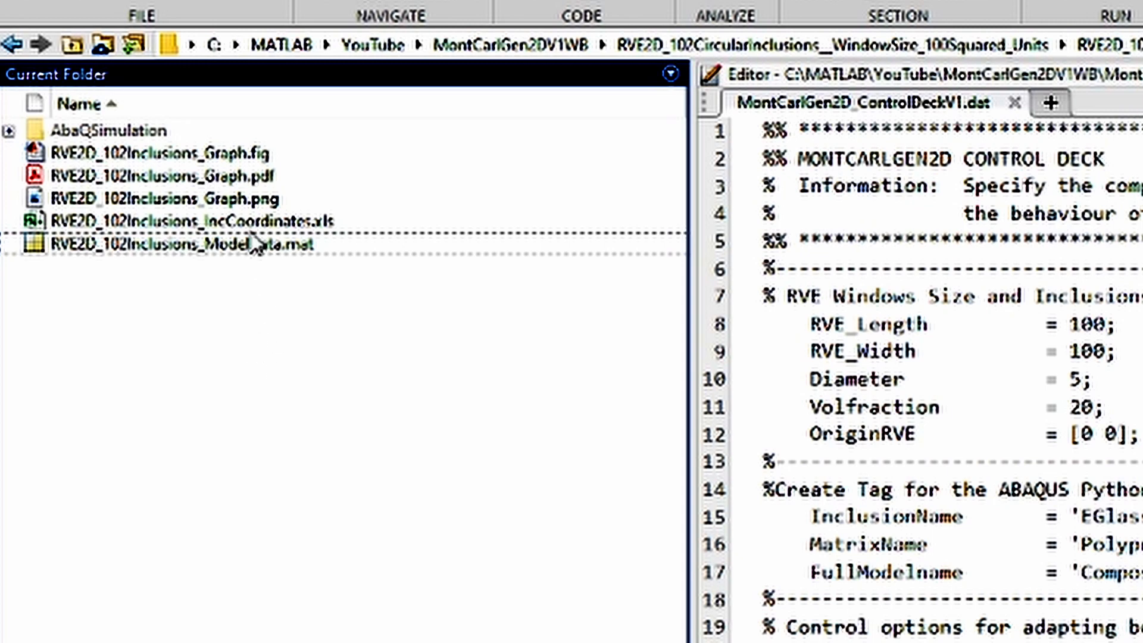
Open the Python script RVE2D_102CircularInclusions__WindowSize_100Squared_Units_1.py from the AbaQSimulation folder in the editor
click(251, 221)
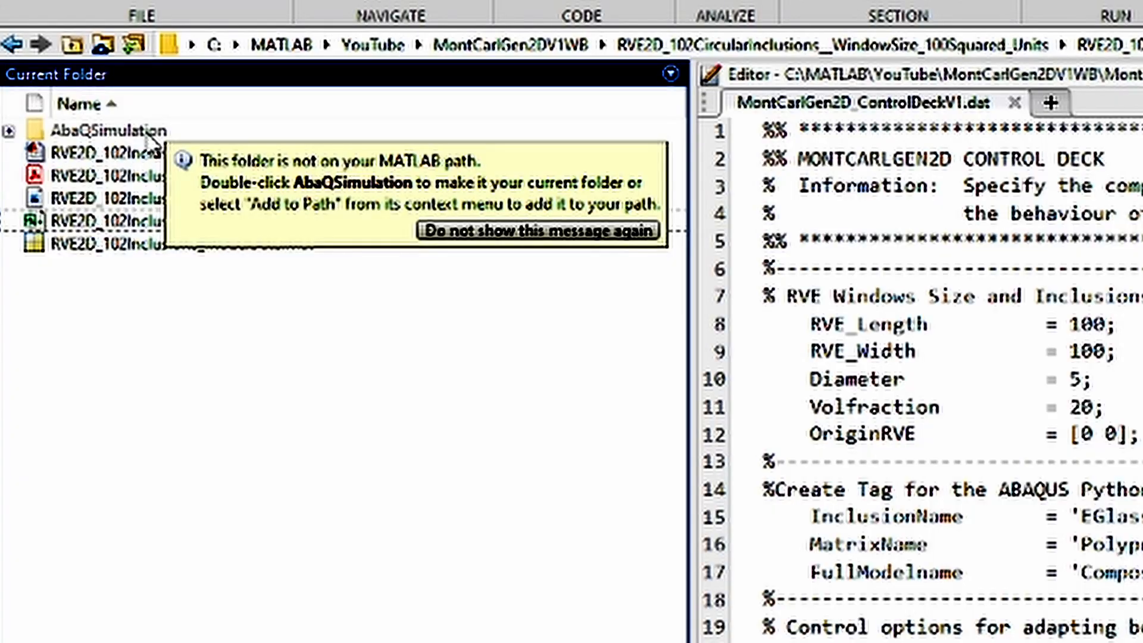
click(143, 129)
double_click(142, 129)
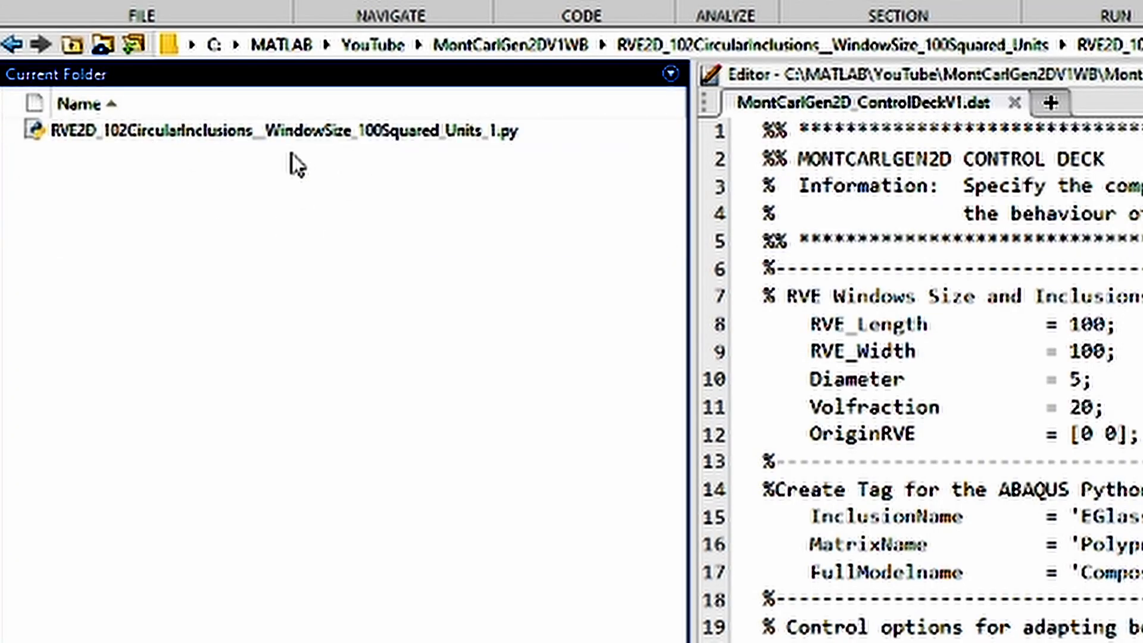
right_click(296, 131)
click(409, 208)
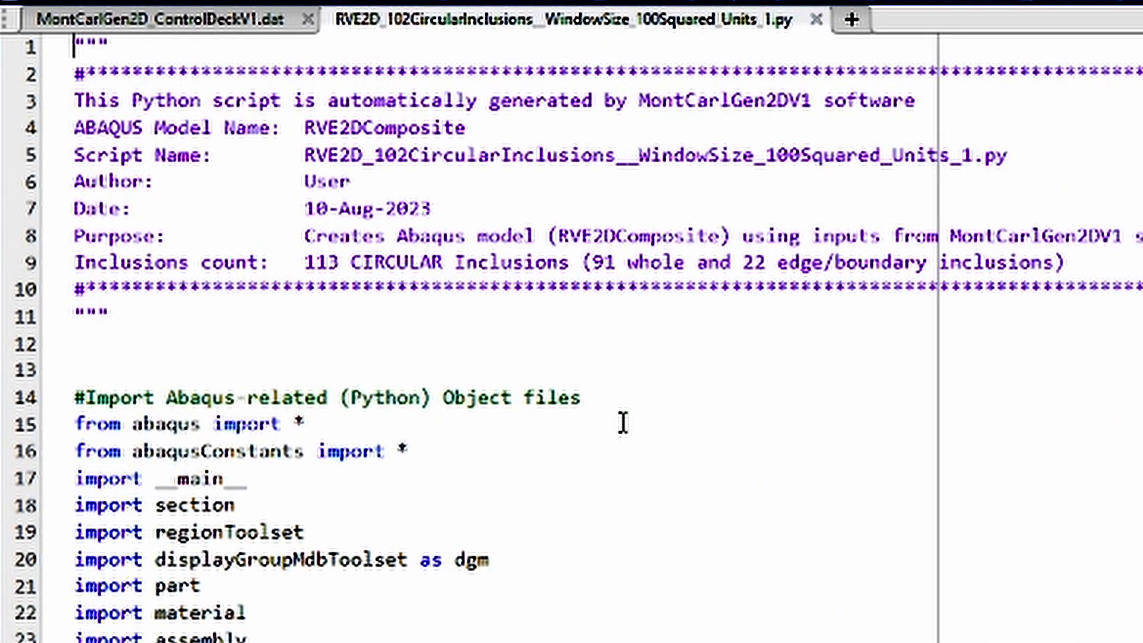
Review the generated Python script, including its imports, material and section definitions, inclusion circle coordinates and boundary-trimming cut section
scroll(669, 341, down, 5)
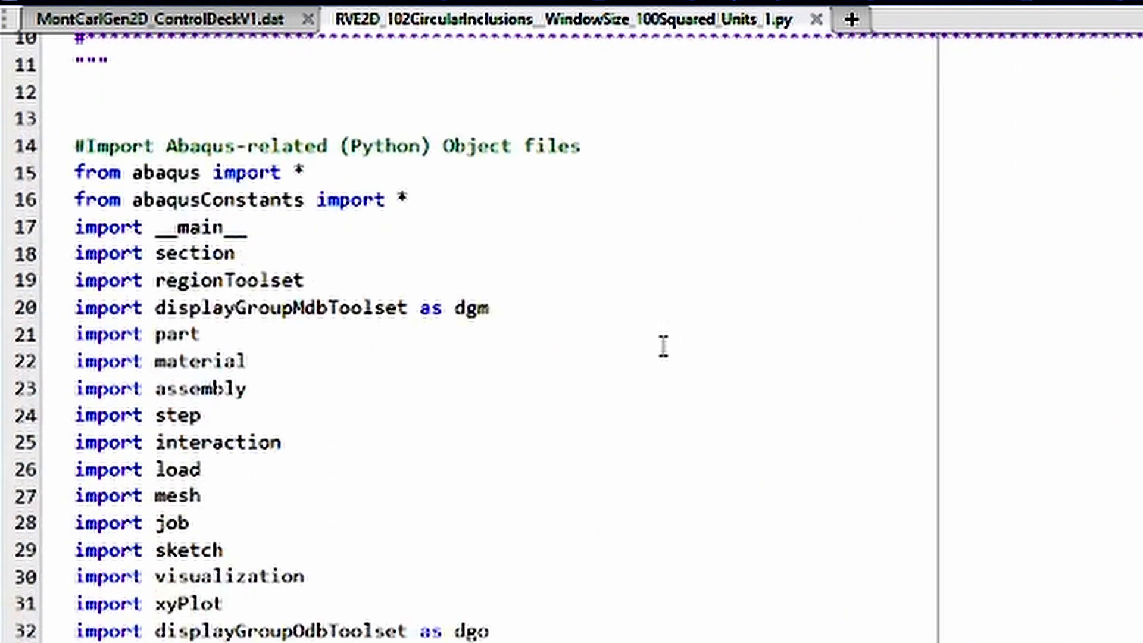
scroll(664, 364, down, 2)
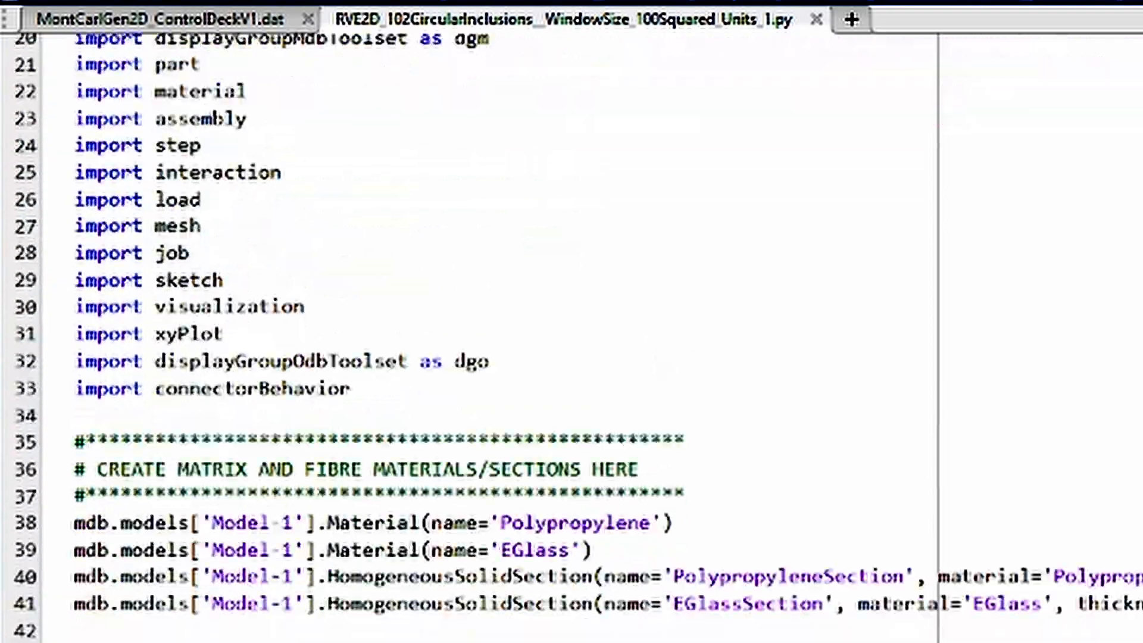
scroll(499, 336, down, 20)
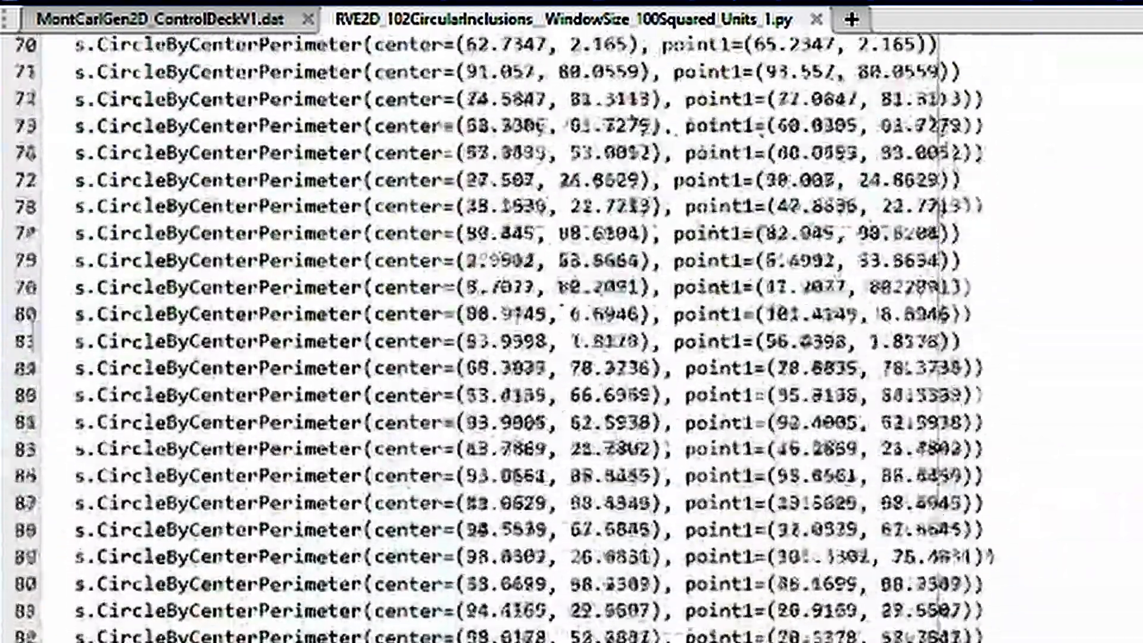
scroll(498, 336, down, 20)
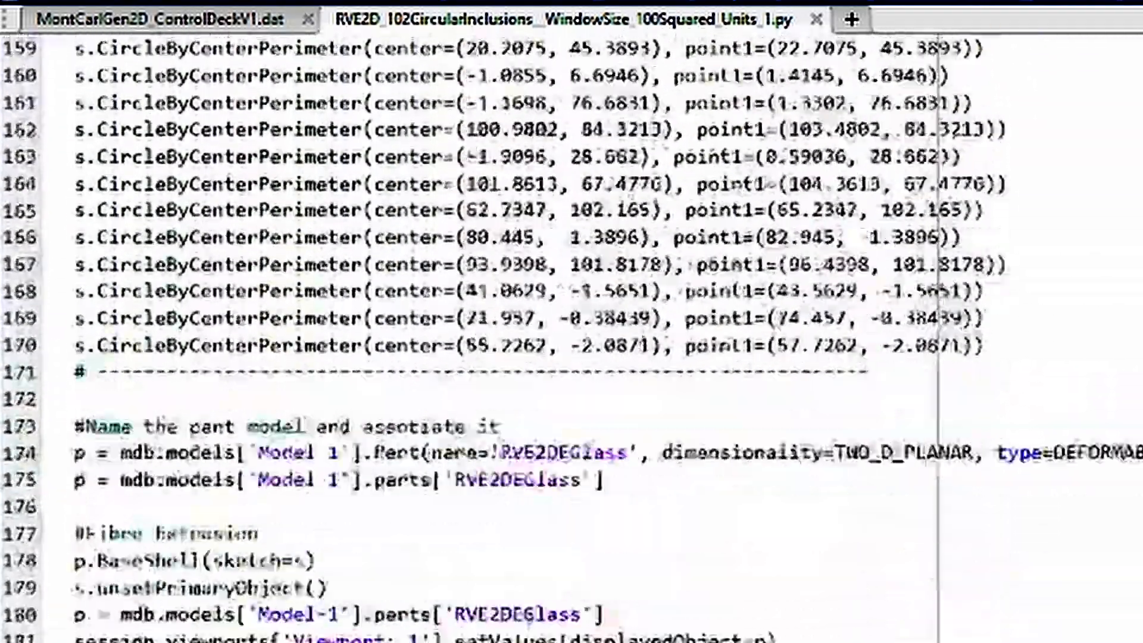
scroll(498, 336, down, 16)
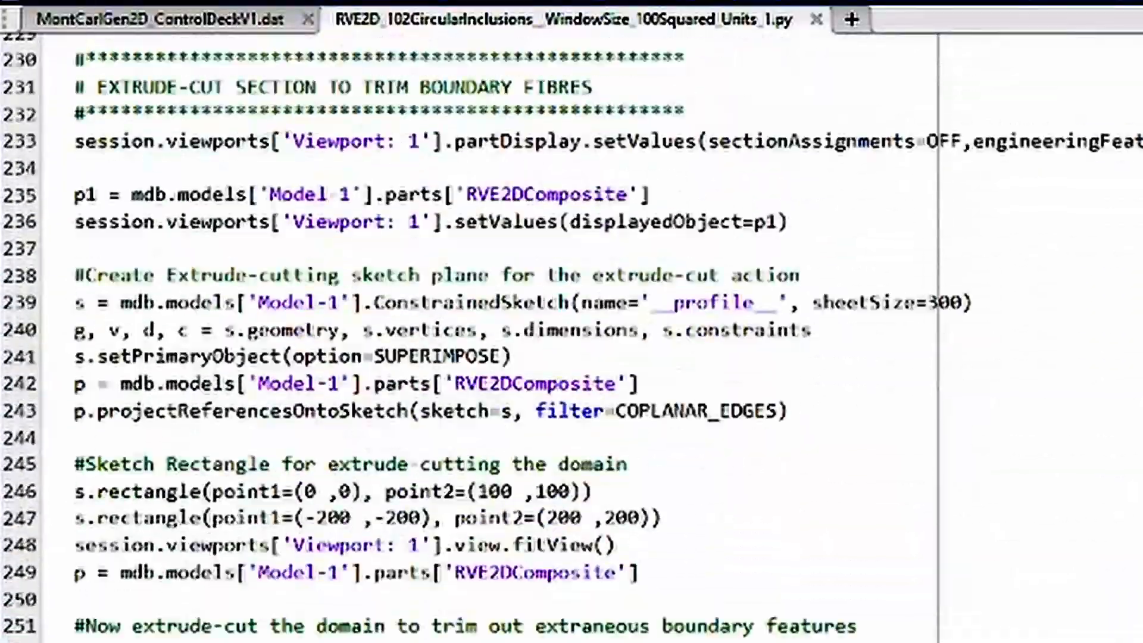
scroll(498, 336, down, 1)
scroll(499, 336, up, 2)
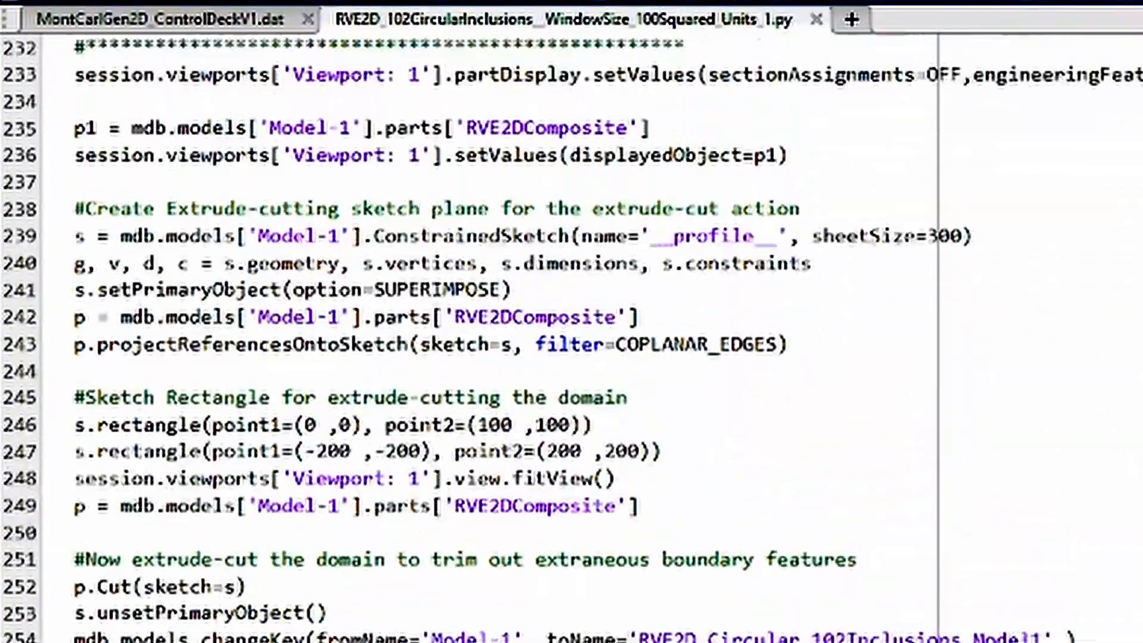
scroll(499, 336, down, 2)
scroll(499, 336, up, 20)
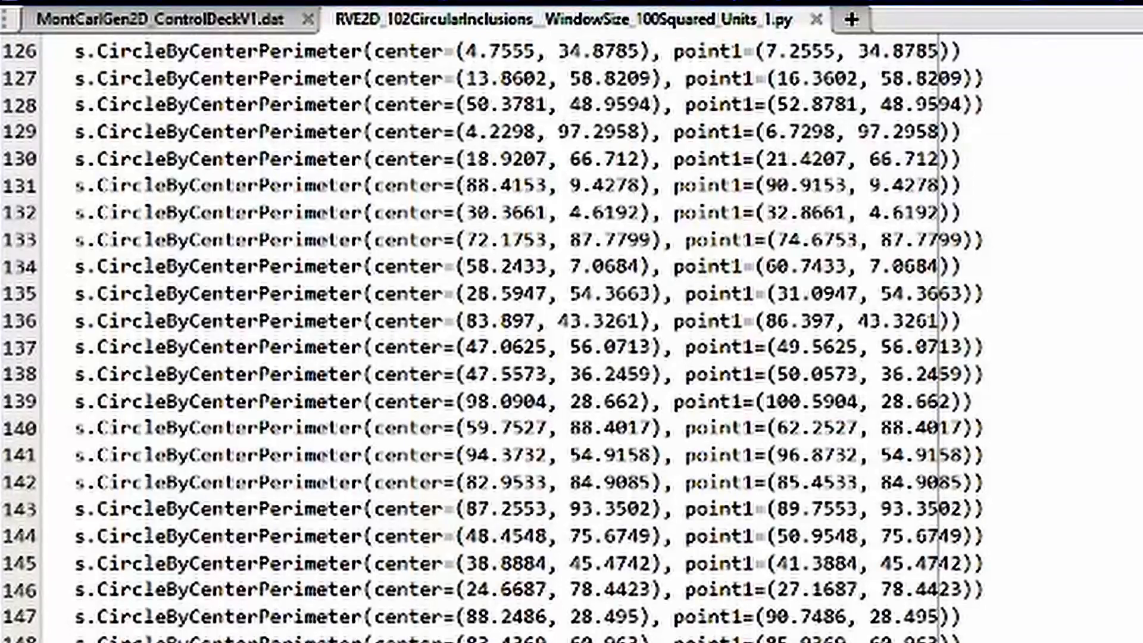
scroll(498, 336, up, 20)
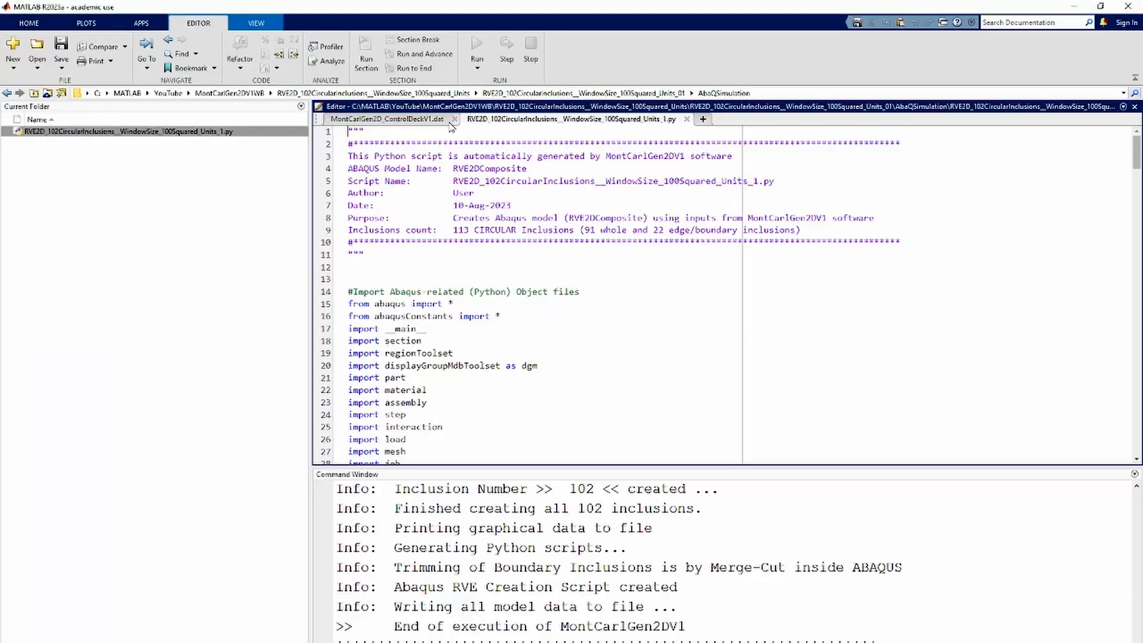
click(184, 194)
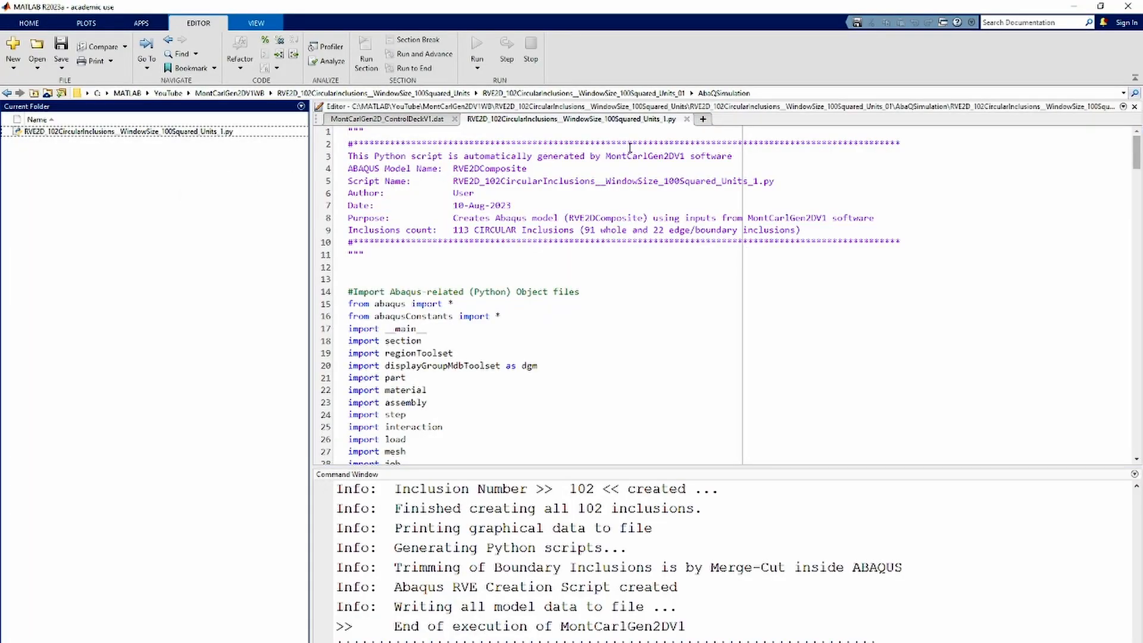
Select the full path of the current AbaQSimulation folder for copying
click(781, 93)
key(ctrl+a)
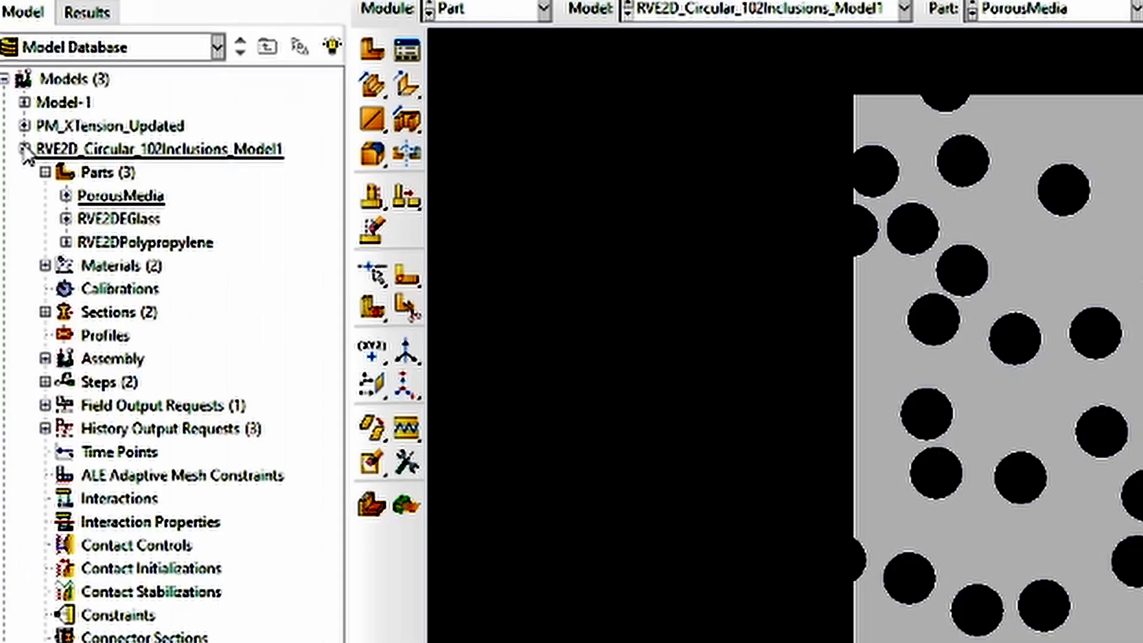
Rename the model RVE2D_Circular_102Inclusions_Model1 to RVE2D_Circular_102Inclusions_Model2 and collapse the Analysis branch of the model tree
click(18, 140)
right_click(74, 140)
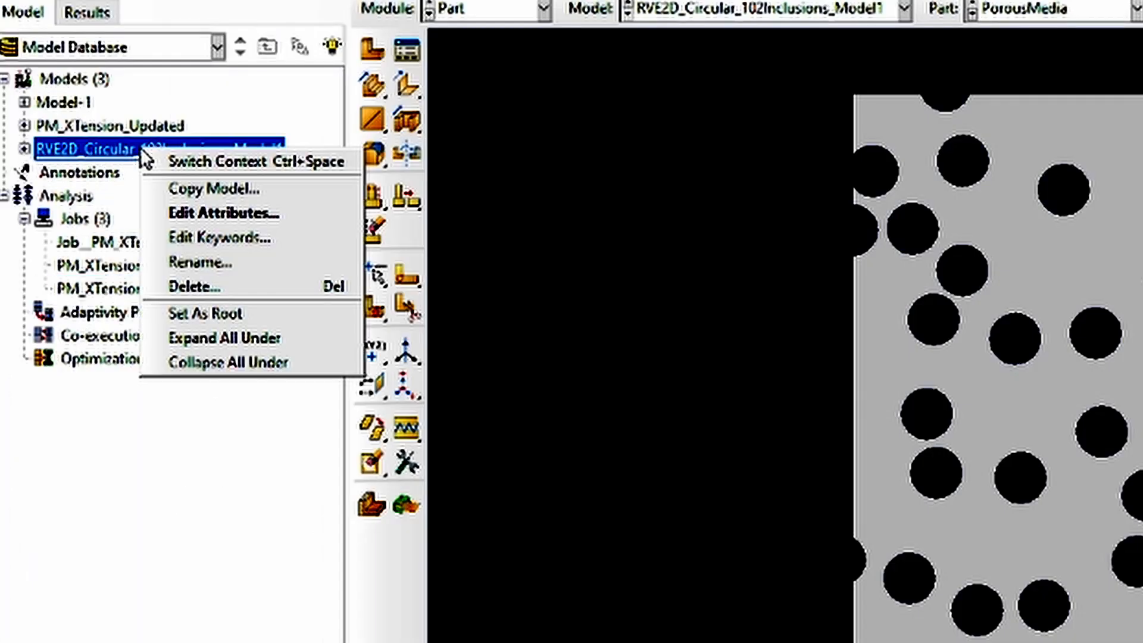
click(212, 264)
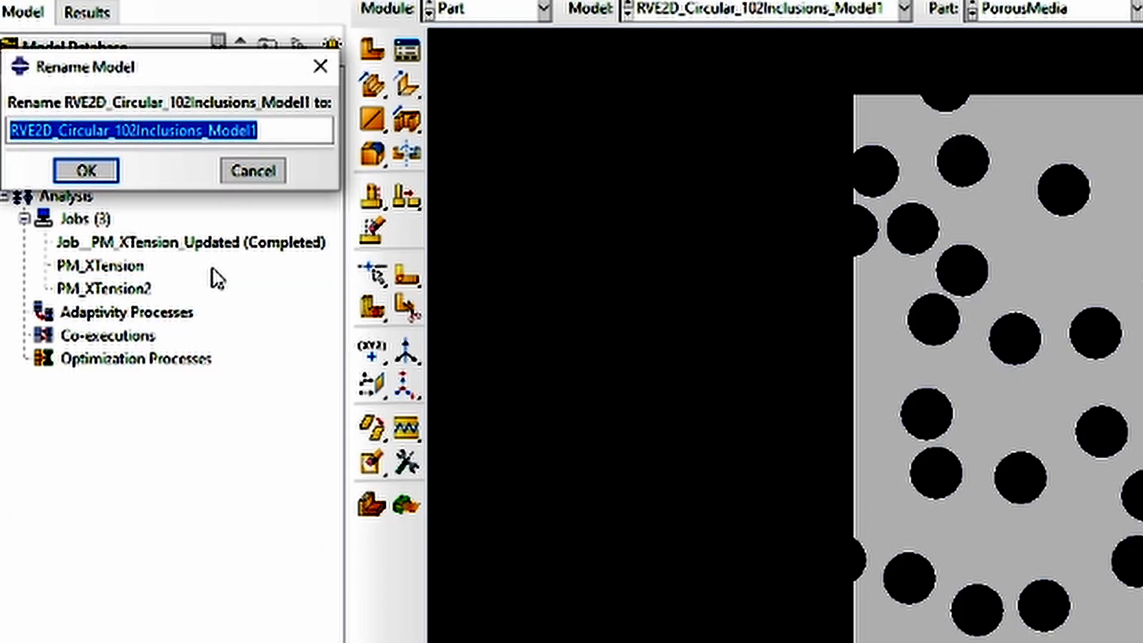
key(End)
key(BackSpace)
text(2)
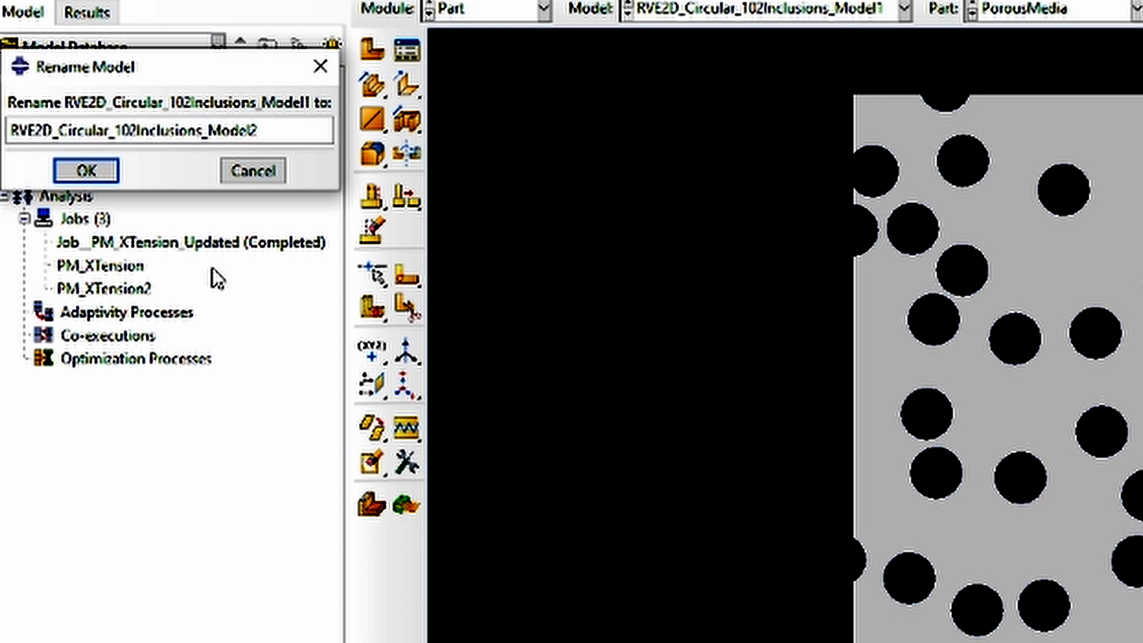
click(74, 172)
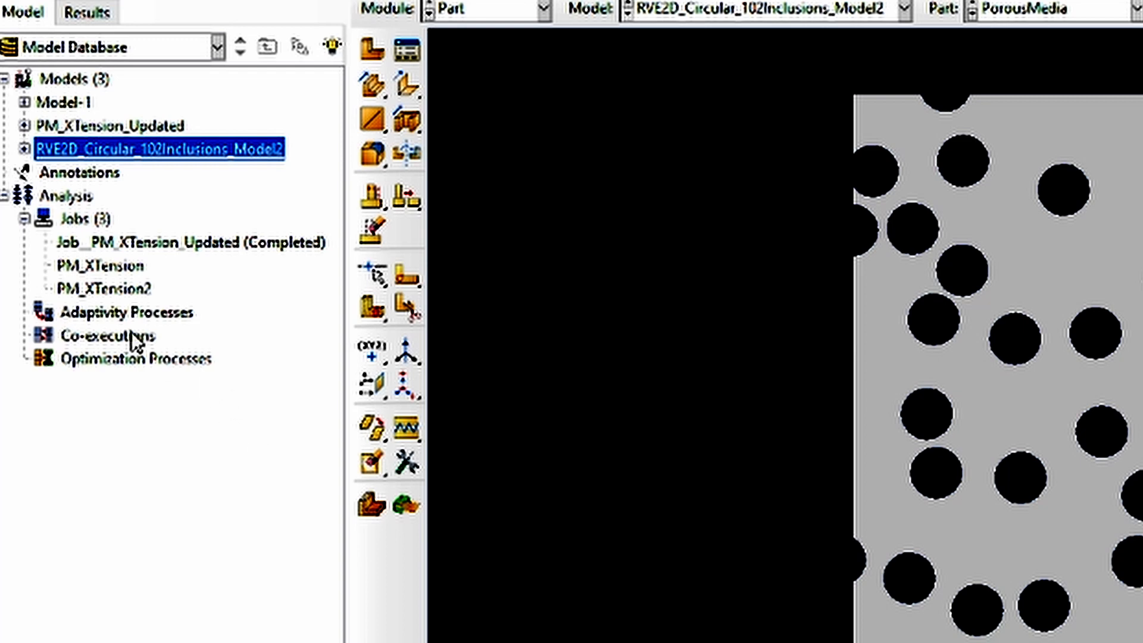
click(5, 196)
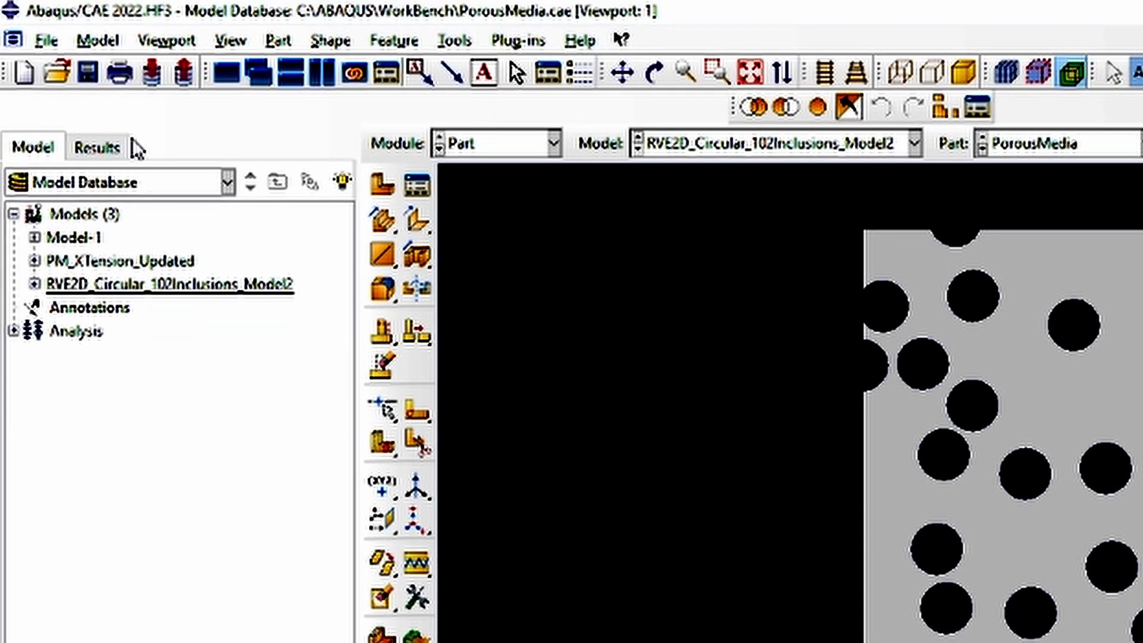
Run the script RVE2D_102CircularInclusions__WindowSize_100Squared_Units_1.py from the AbaQSimulation folder, using the copied folder path
click(47, 40)
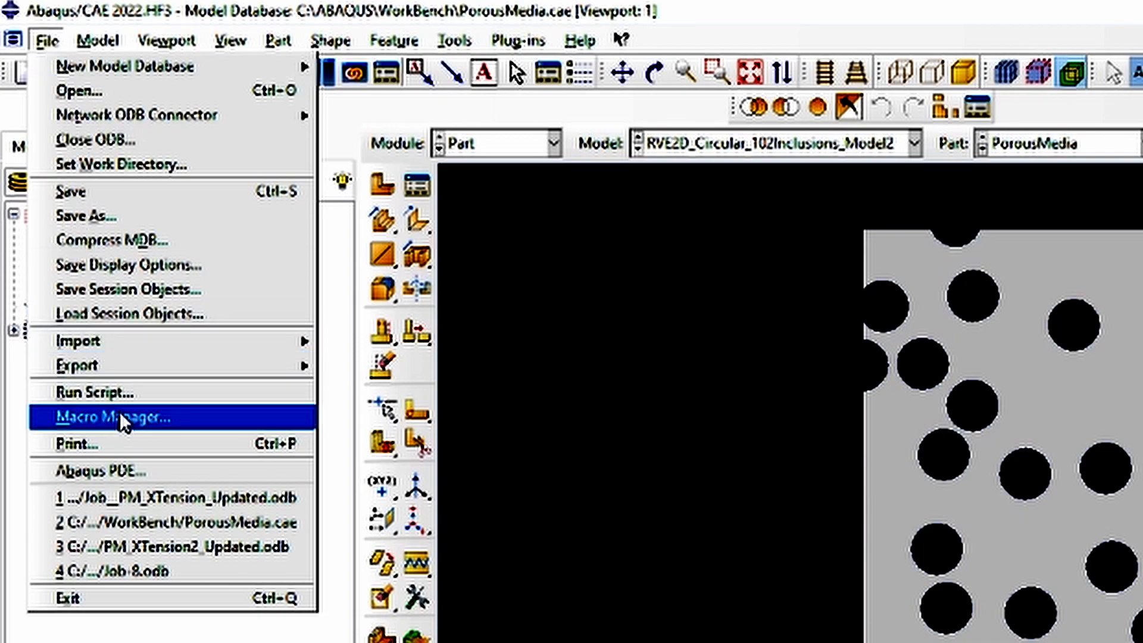
click(119, 392)
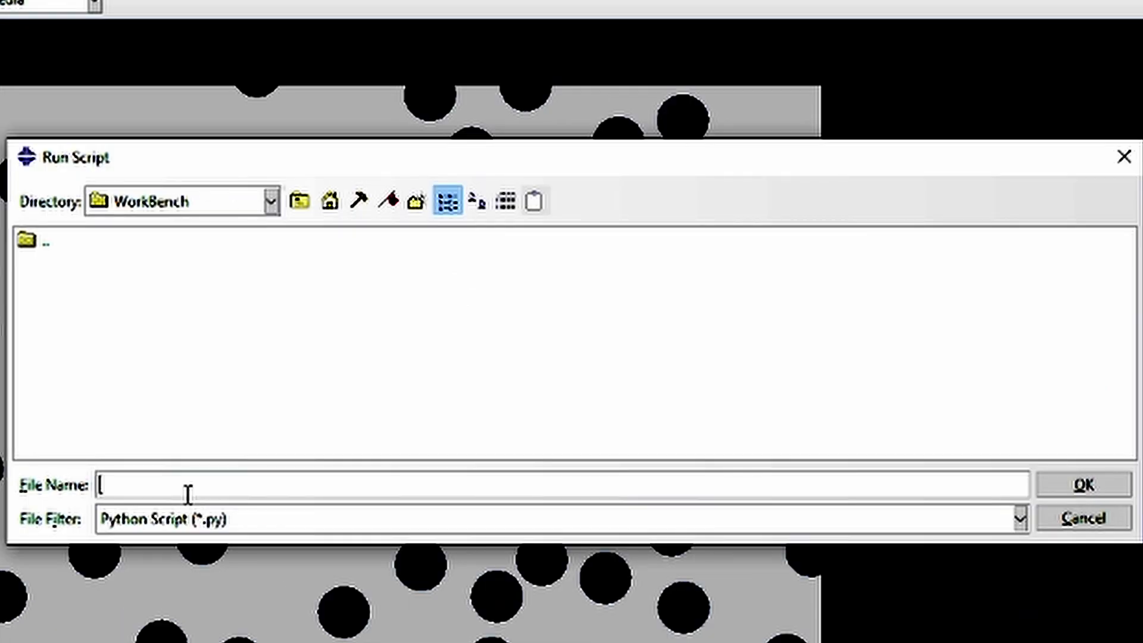
key(ctrl+v)
key(Return)
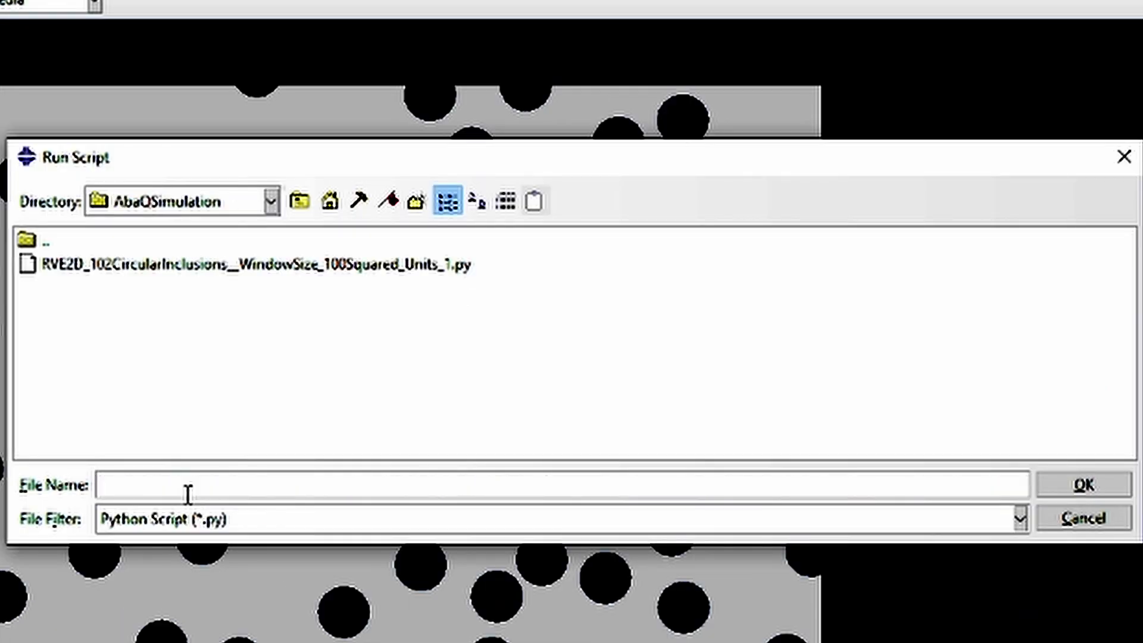
double_click(310, 267)
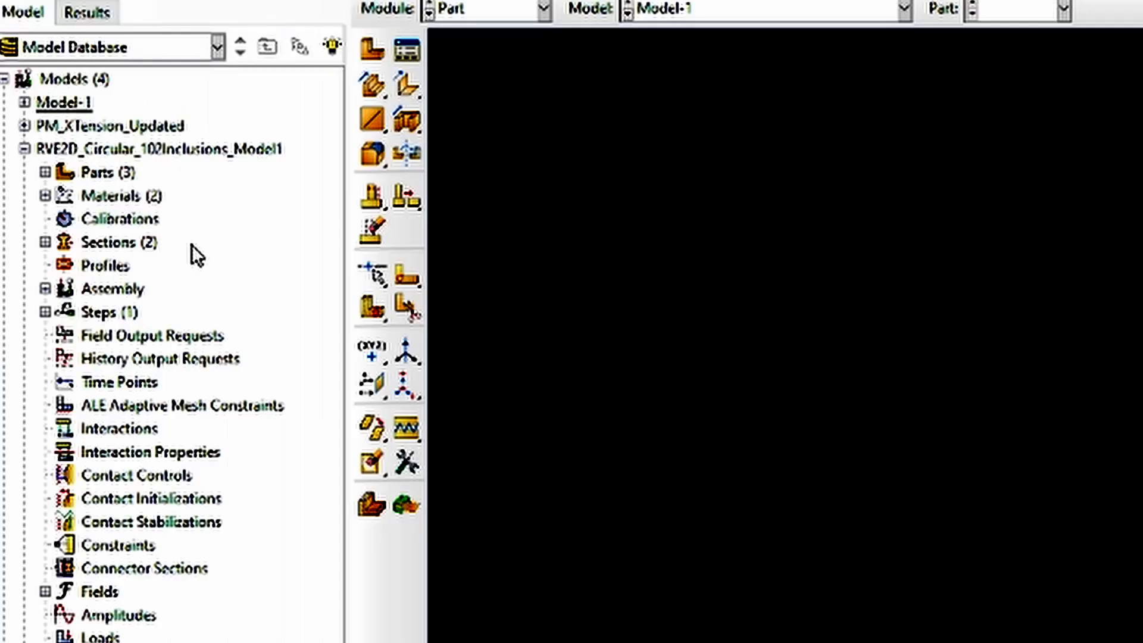
Display the RVE2DComposite part of RVE2D_Circular_102Inclusions_Model1 and delete it from the model
click(45, 172)
double_click(93, 191)
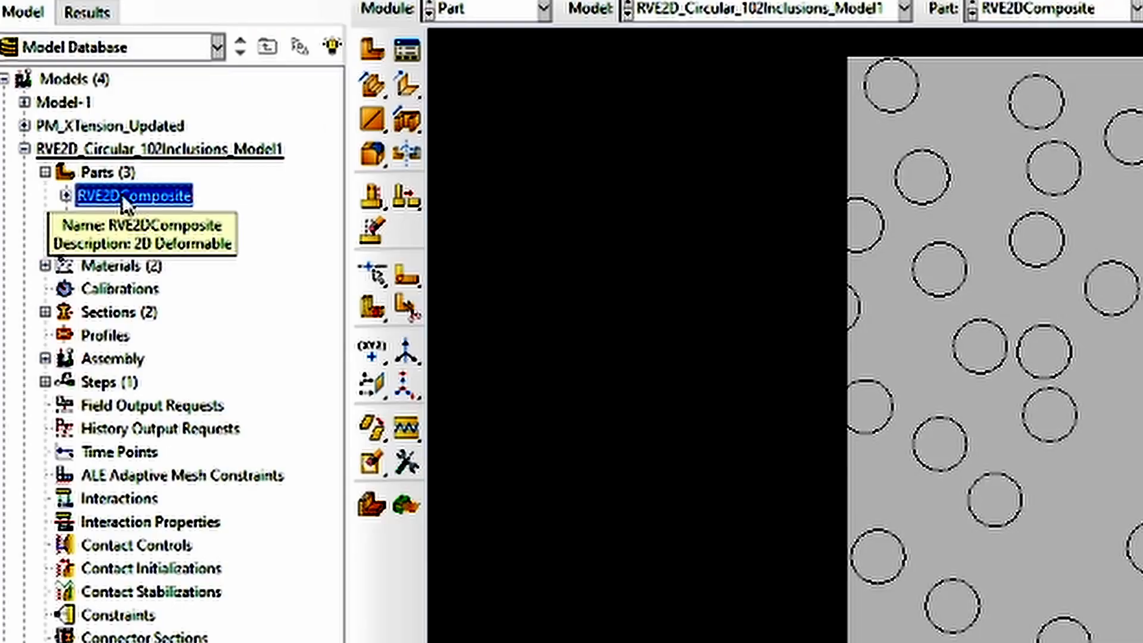
right_click(65, 164)
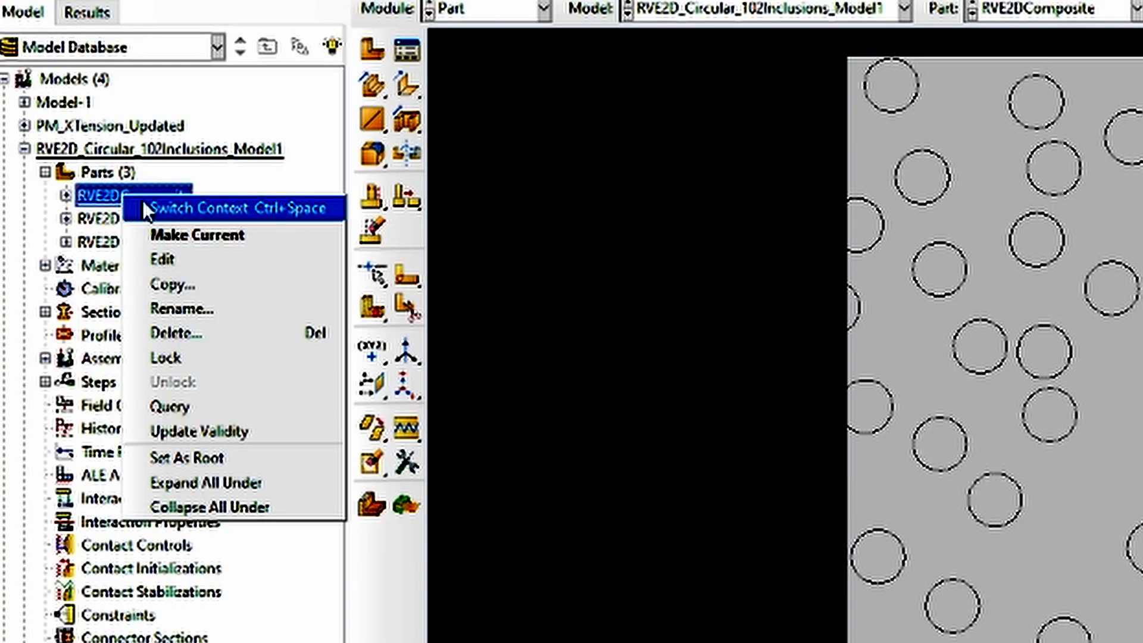
click(212, 331)
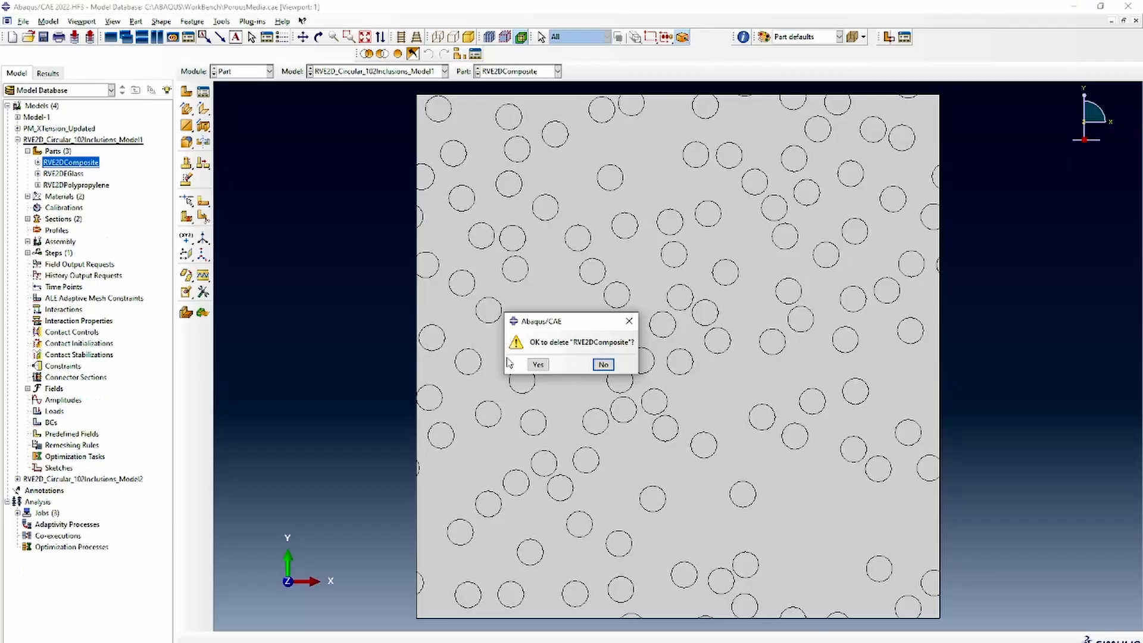
click(1098, 610)
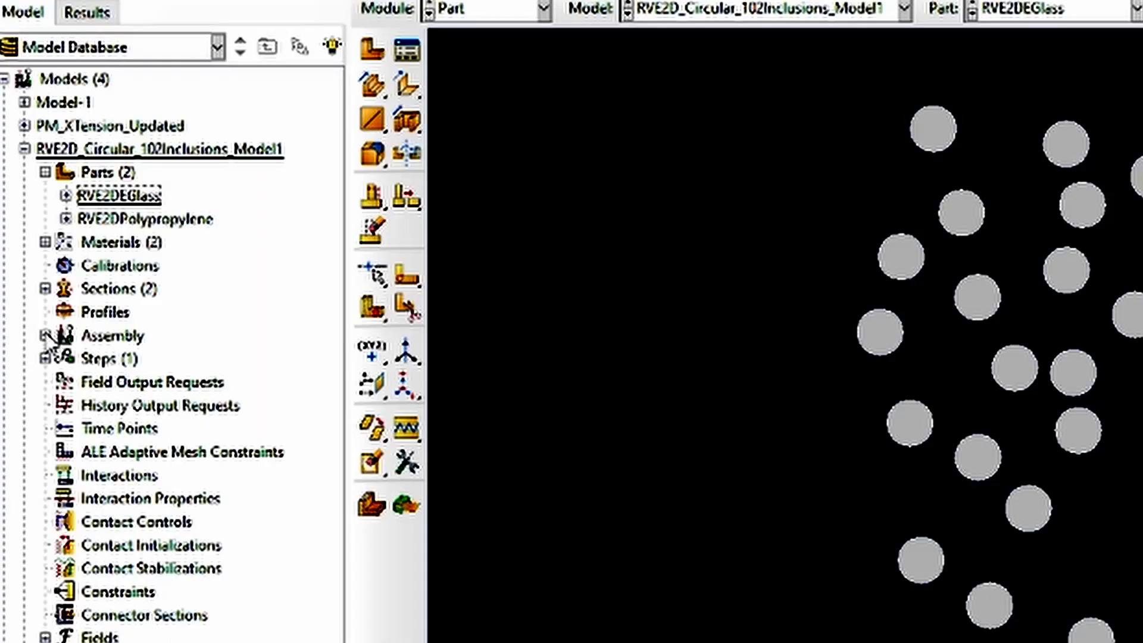
Resume the suppressed assembly instances RVE2DEGlass-1 and RVE2DPolypropylene-1
click(27, 230)
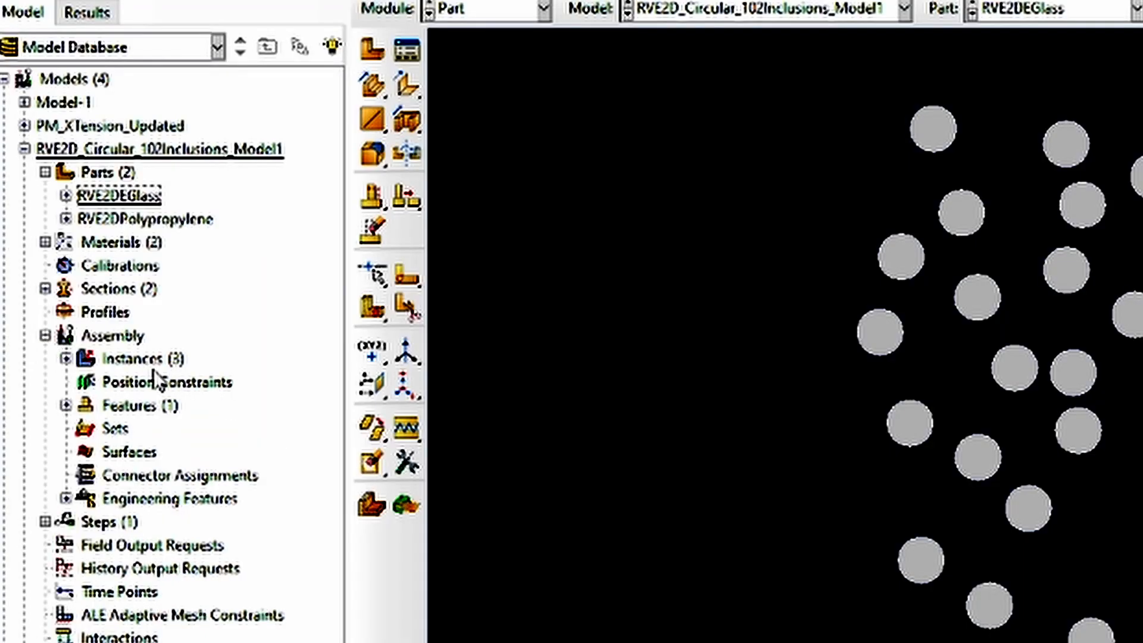
click(66, 358)
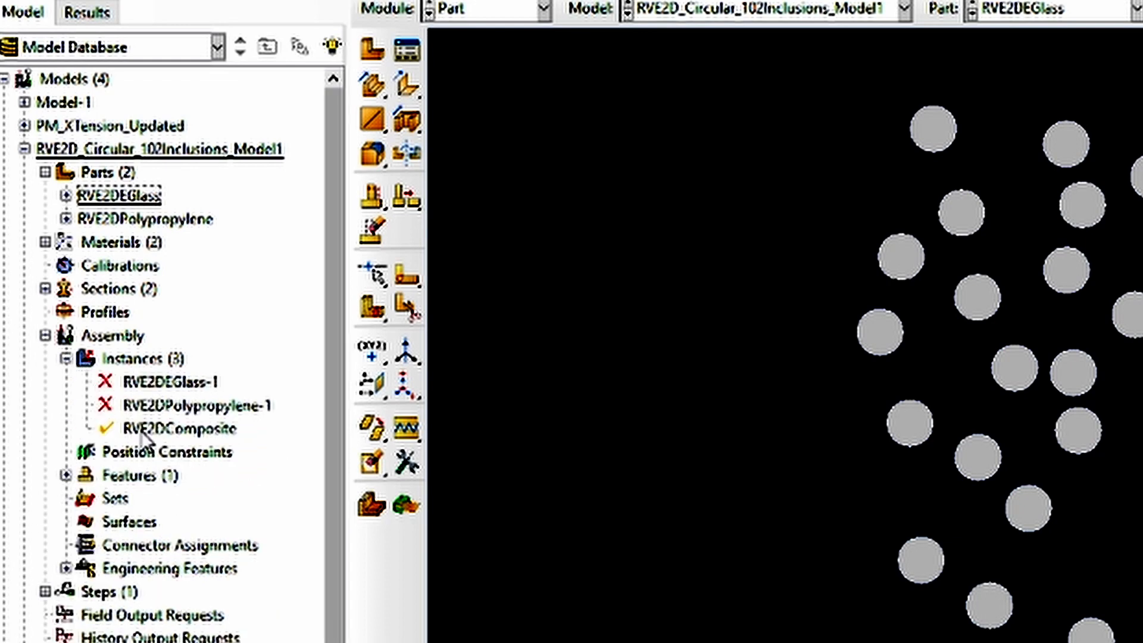
click(162, 407)
ctrl+click(170, 385)
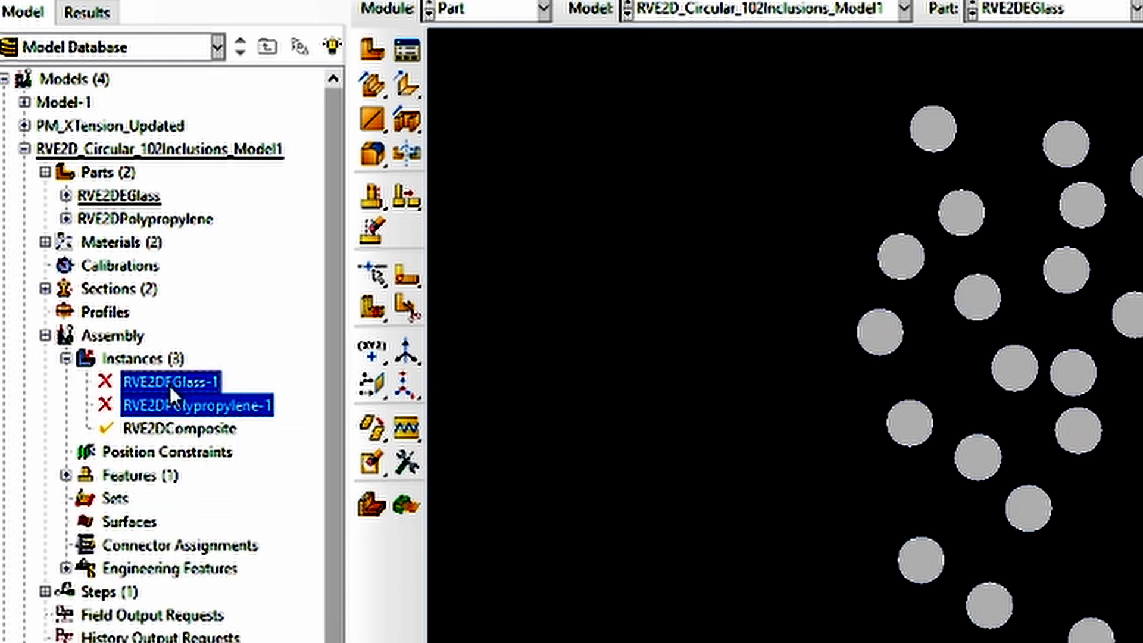
right_click(167, 384)
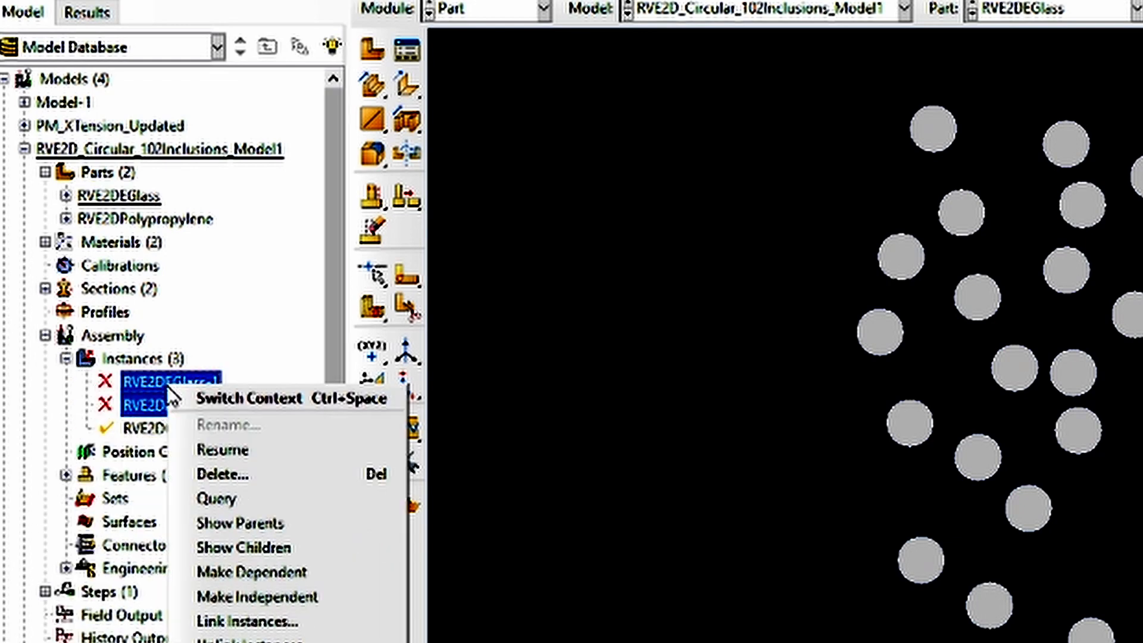
click(277, 454)
Delete the RVE2DComposite instance from the assembly and fit the remaining instances in the viewport
right_click(196, 429)
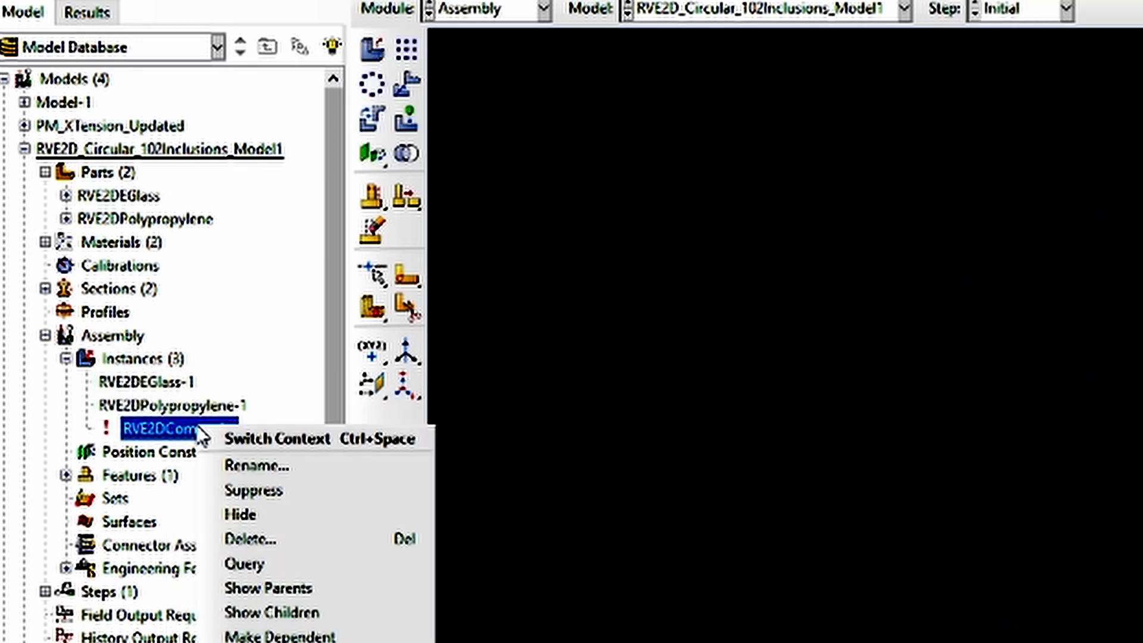
click(305, 538)
click(1093, 612)
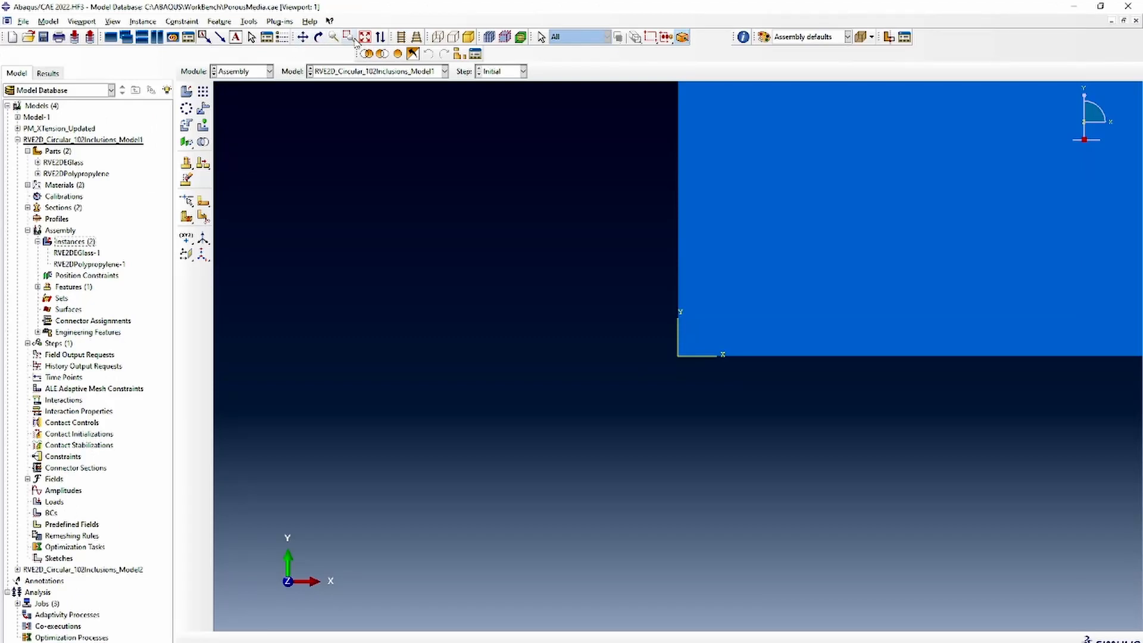
click(365, 37)
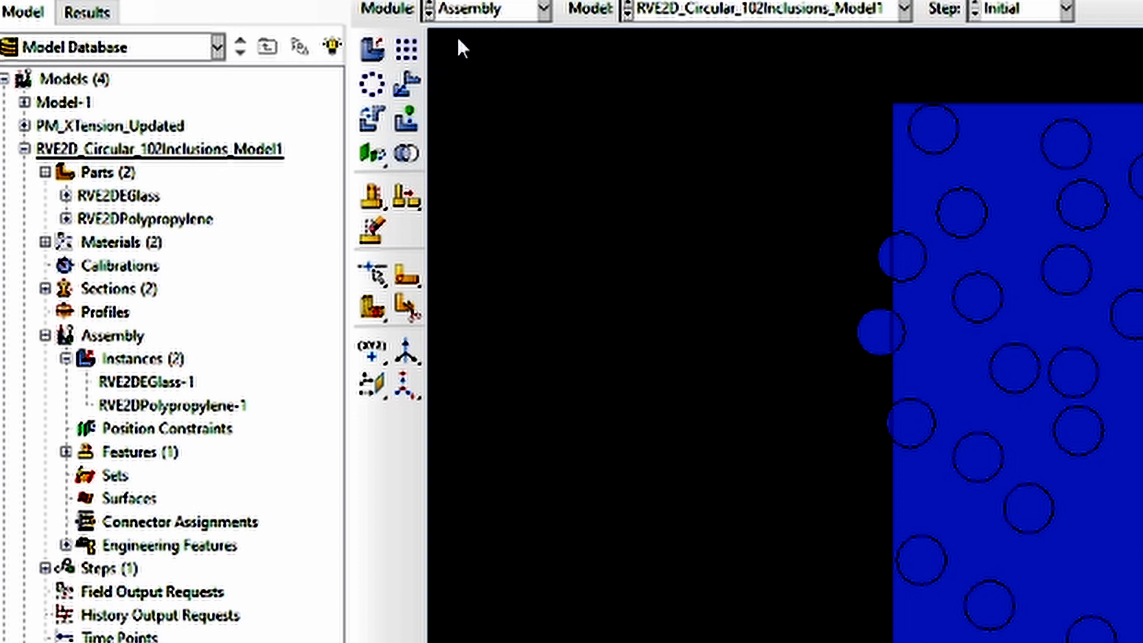
Set up a Cut geometry operation on the assembly instances that creates a new part named PorousMediaRVE2D
click(408, 155)
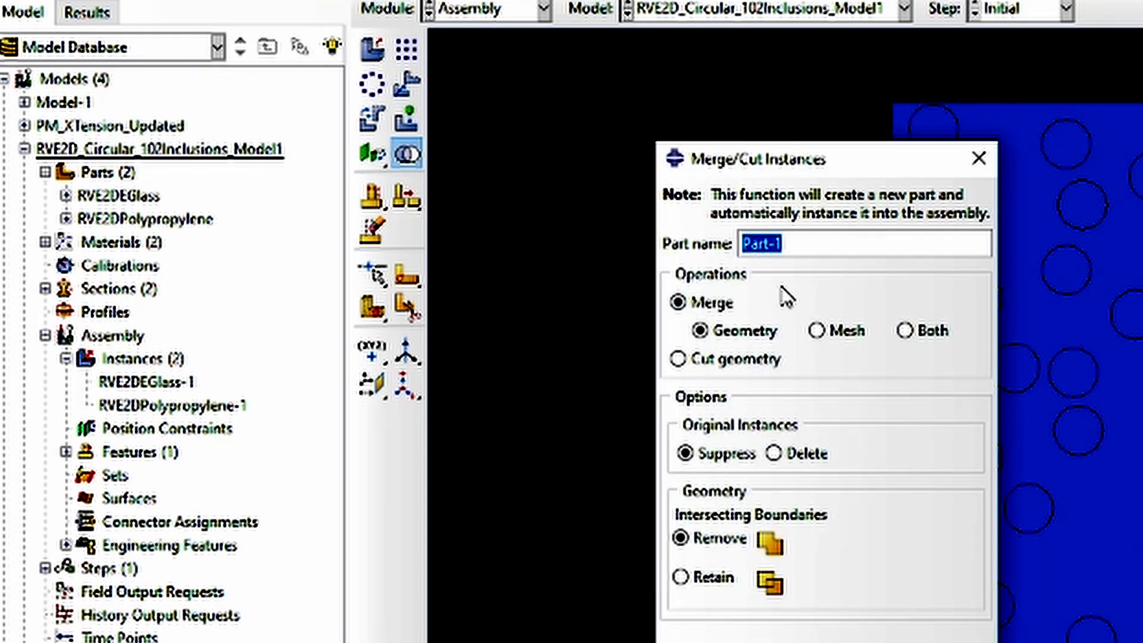
text(PorousMediaRV)
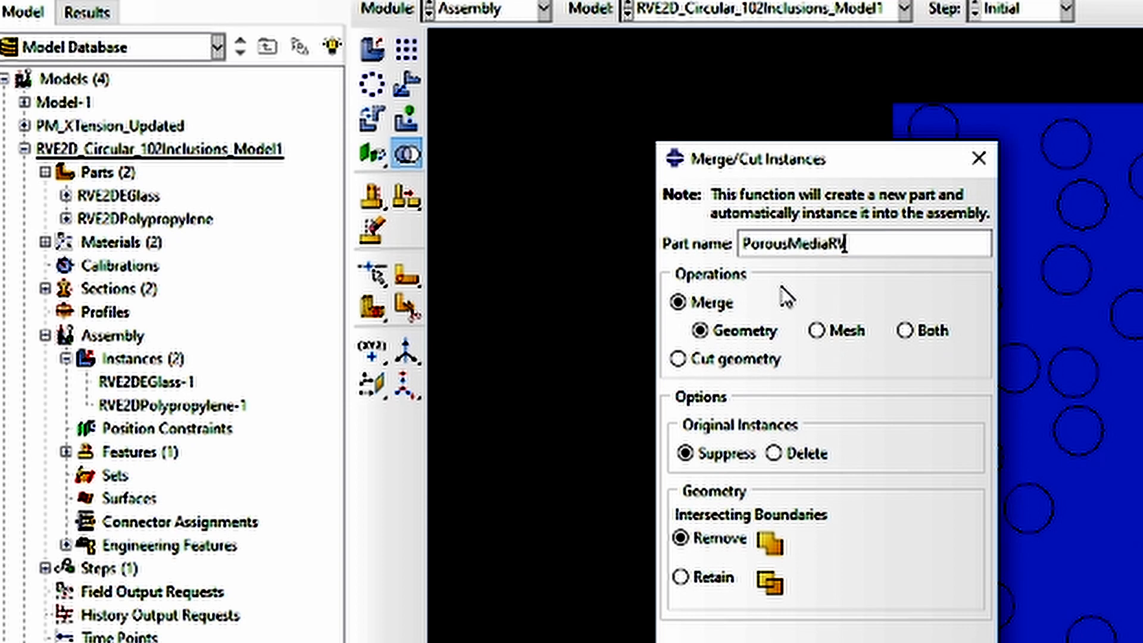
text(E2D)
click(746, 361)
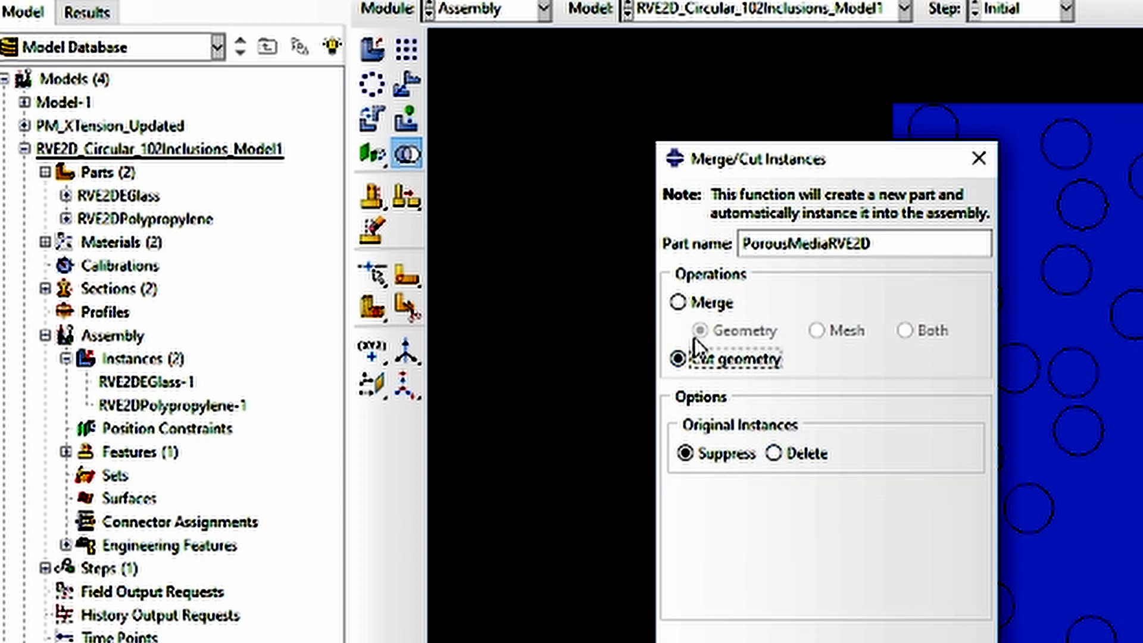
click(377, 390)
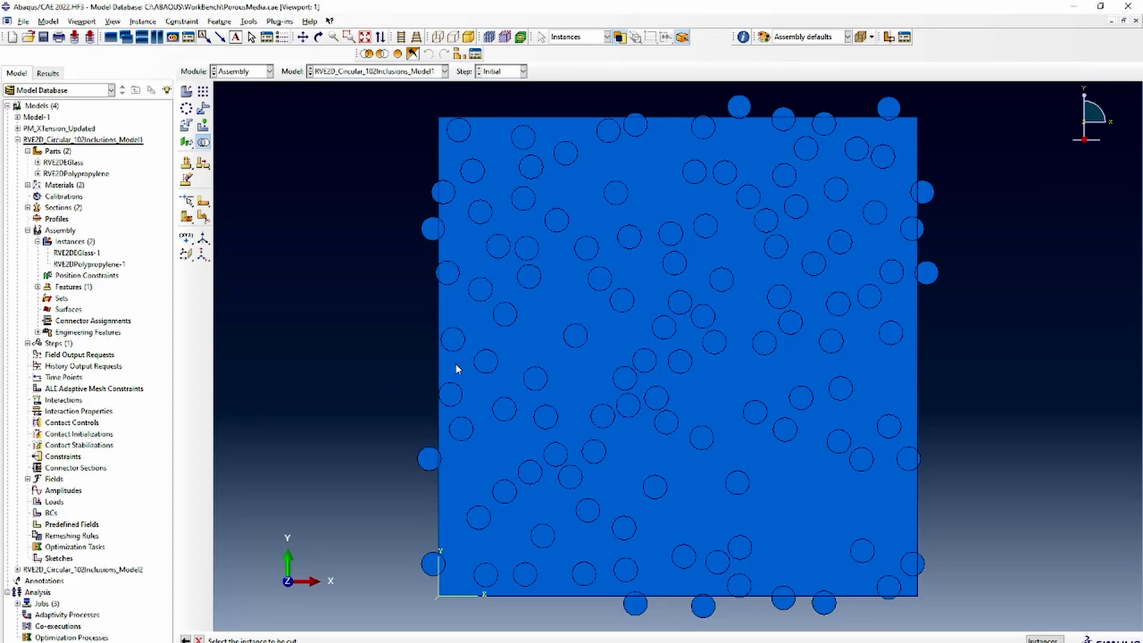
Cut the square polypropylene matrix instance with all the circular EGlass inclusions
click(531, 349)
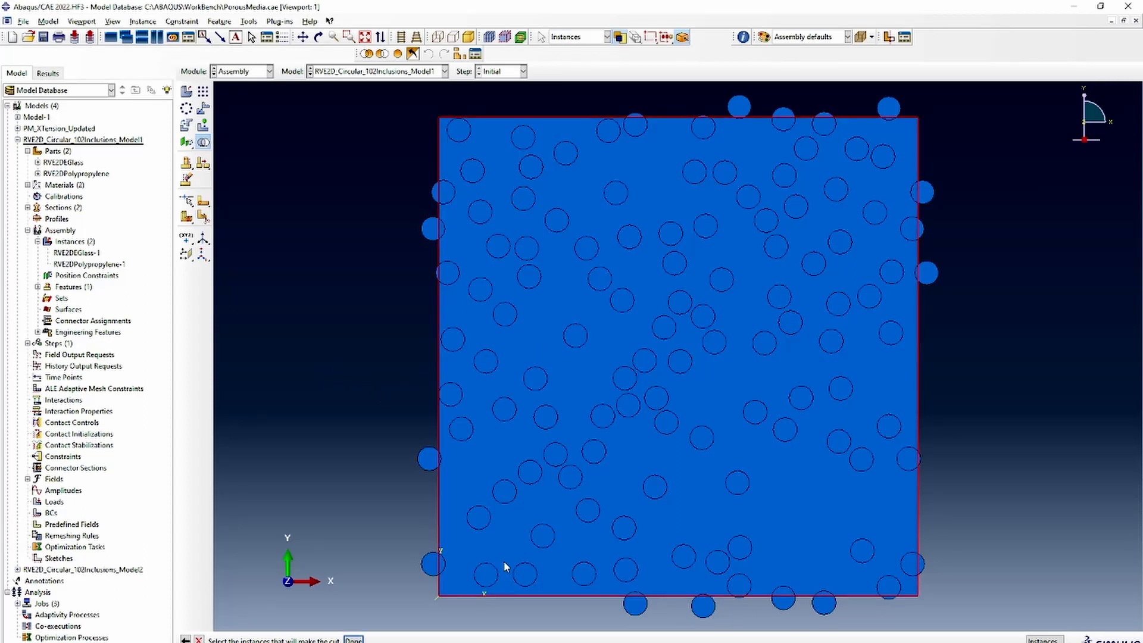
scroll(356, 510, up, 3)
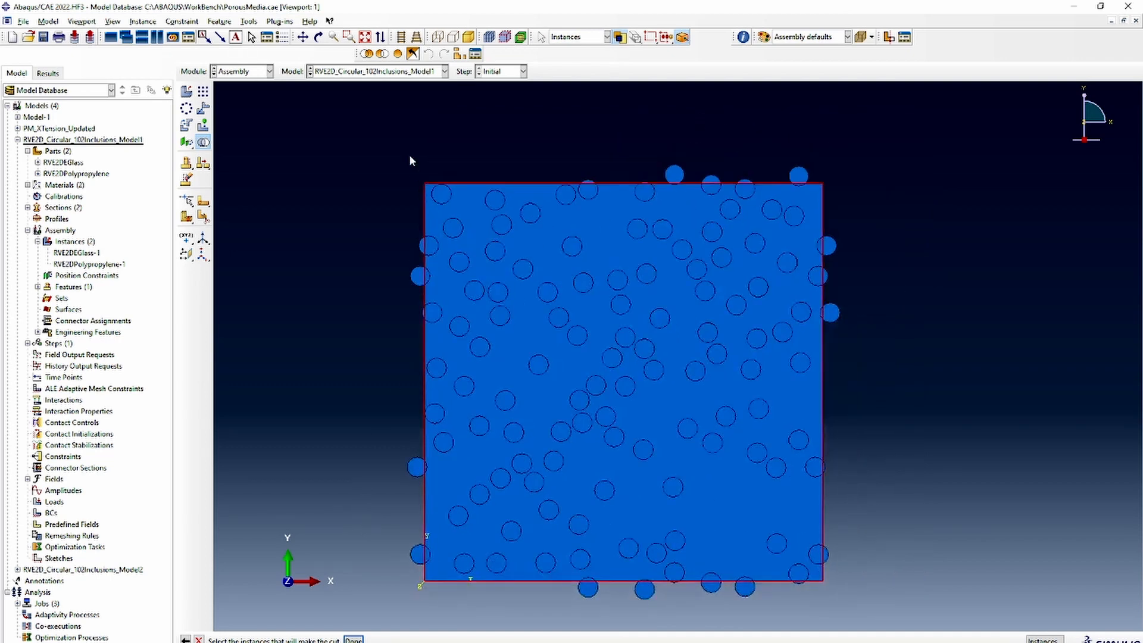
drag(391, 142, 940, 630)
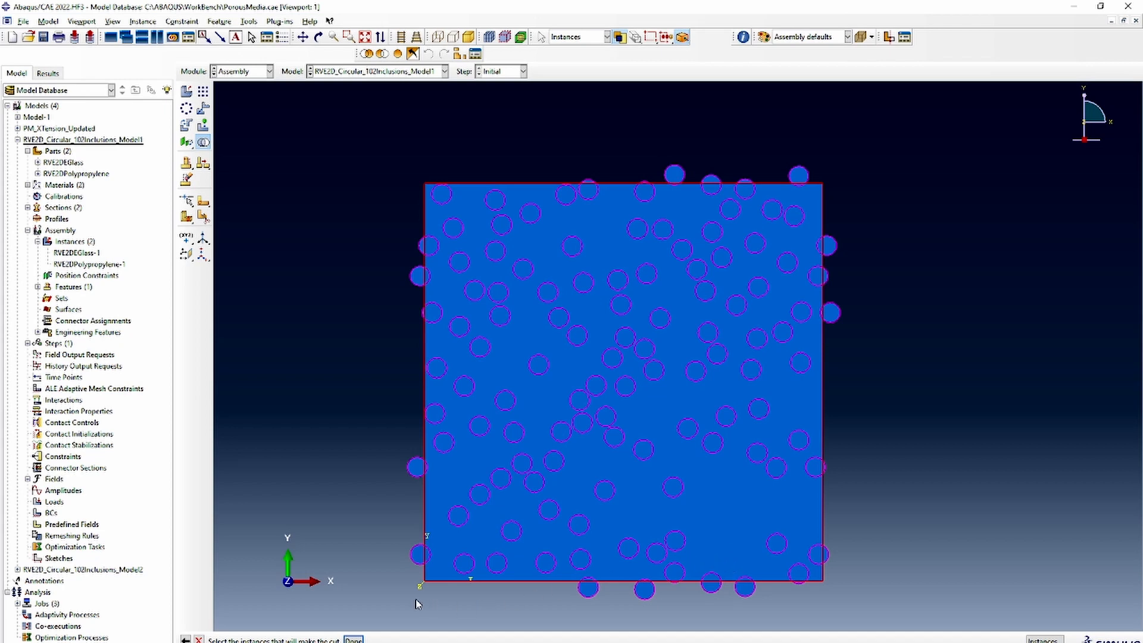
click(355, 639)
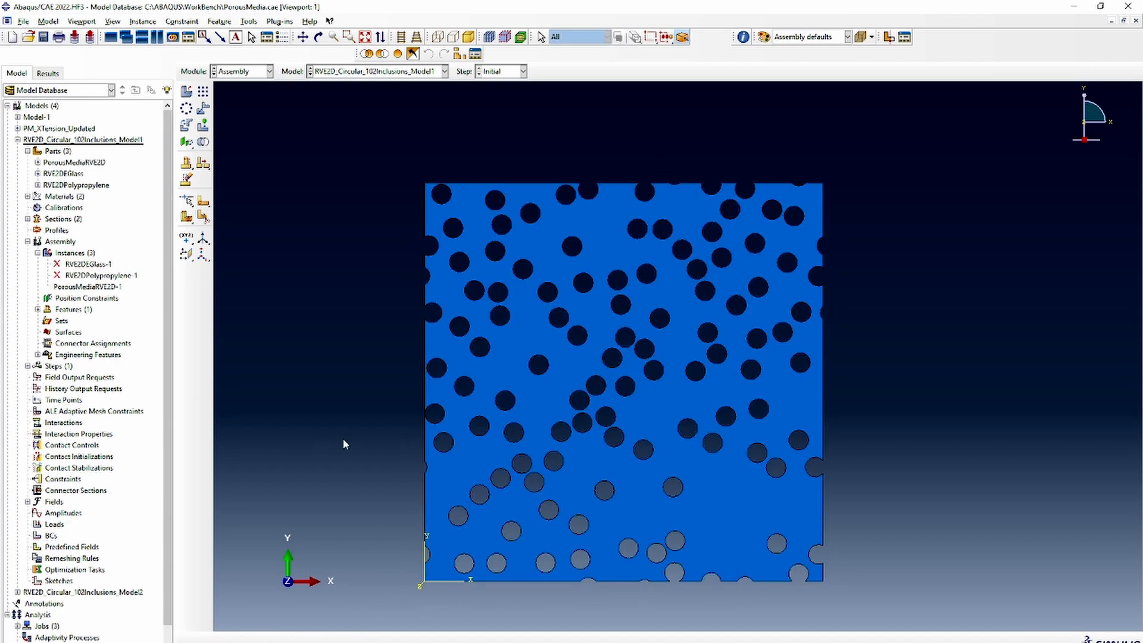
scroll(452, 470, down, 2)
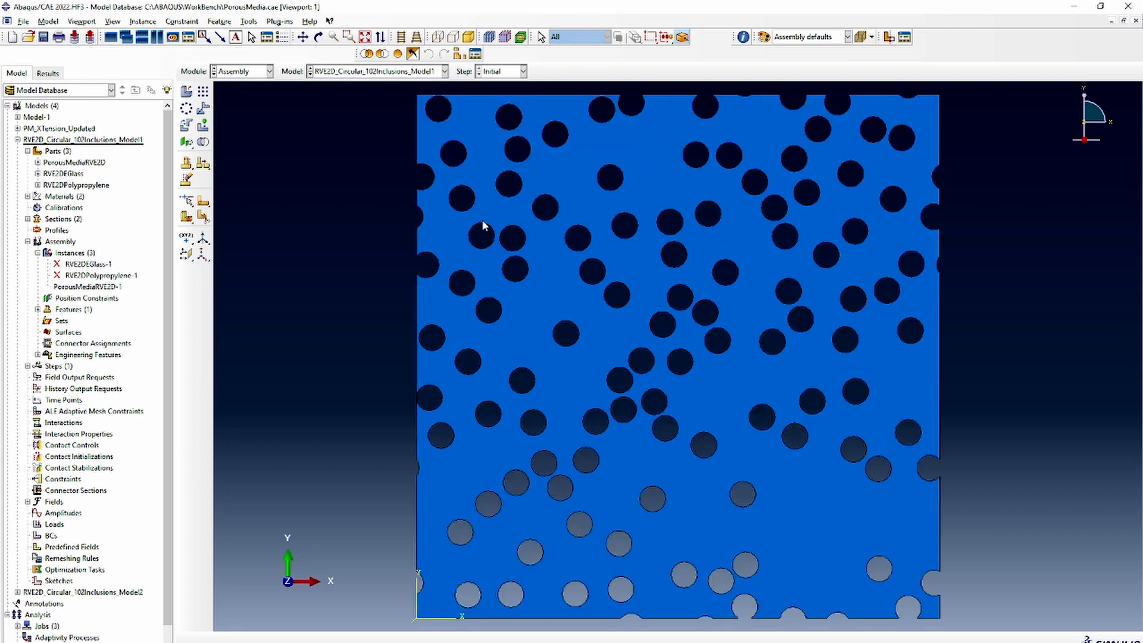
scroll(559, 293, up, 1)
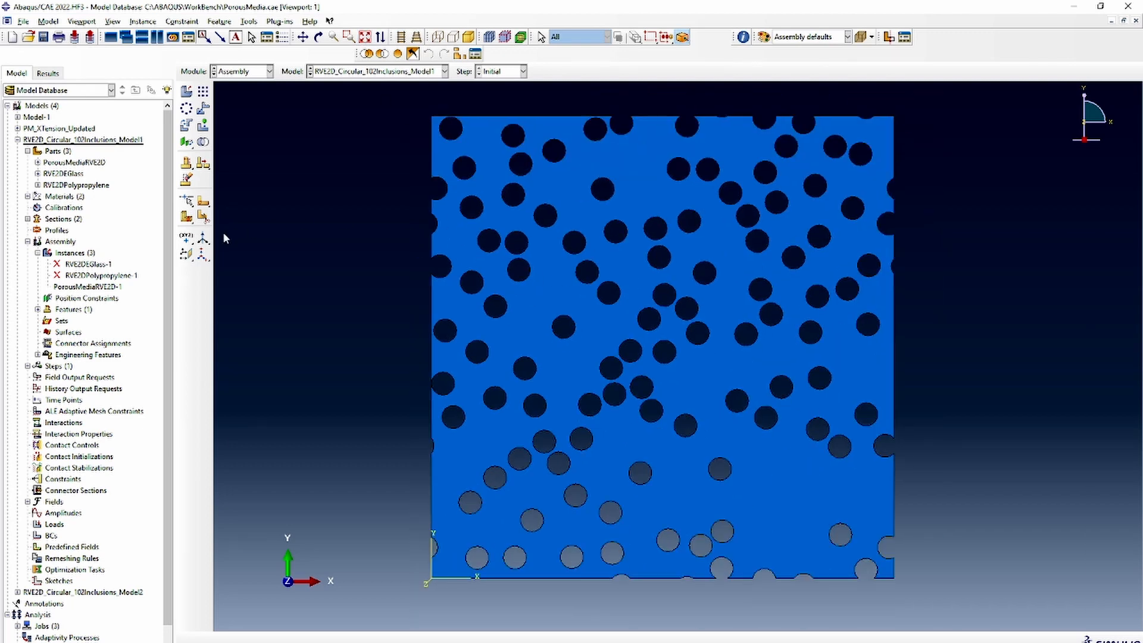
Set up an object copy from RVE2D_Circular_102Inclusions_Model2 to RVE2D_Circular_102Inclusions_Model1
click(28, 241)
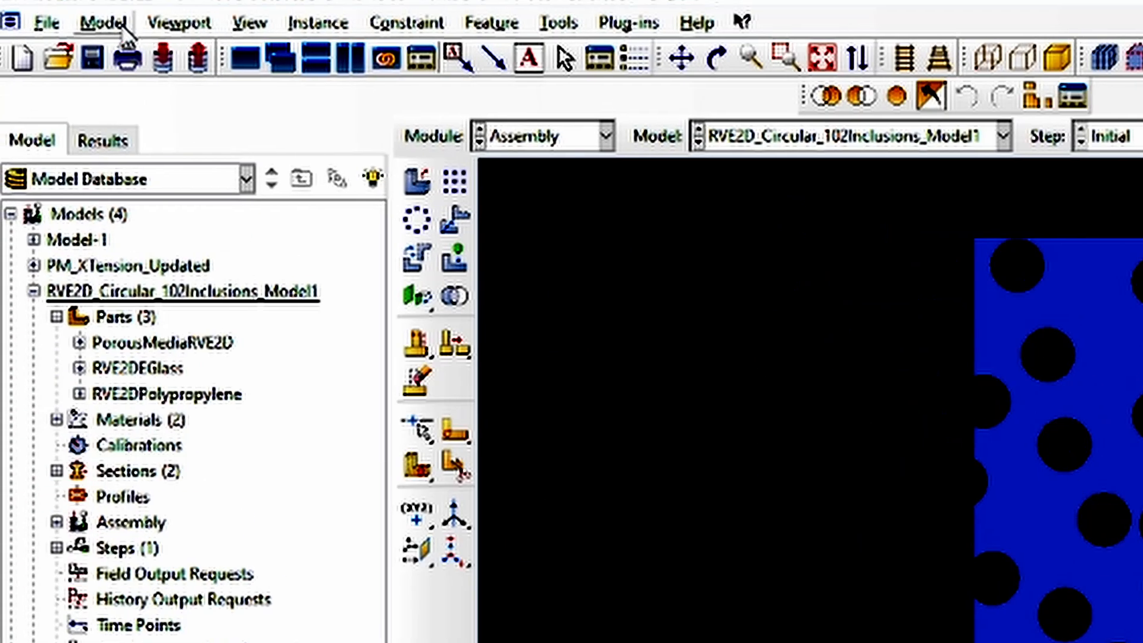
click(47, 21)
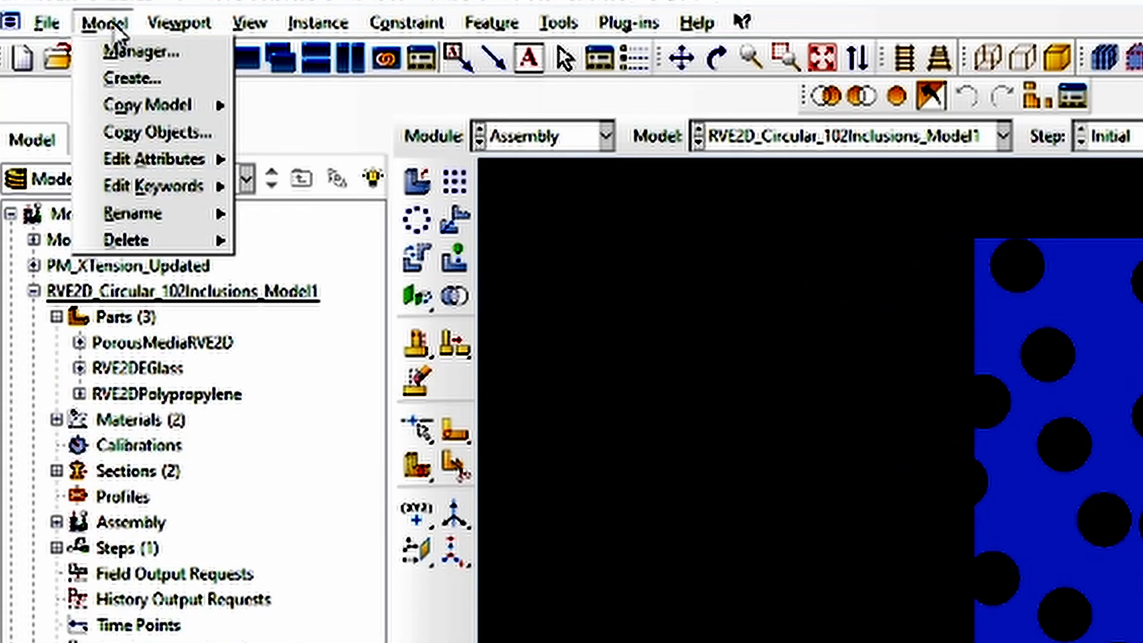
click(143, 132)
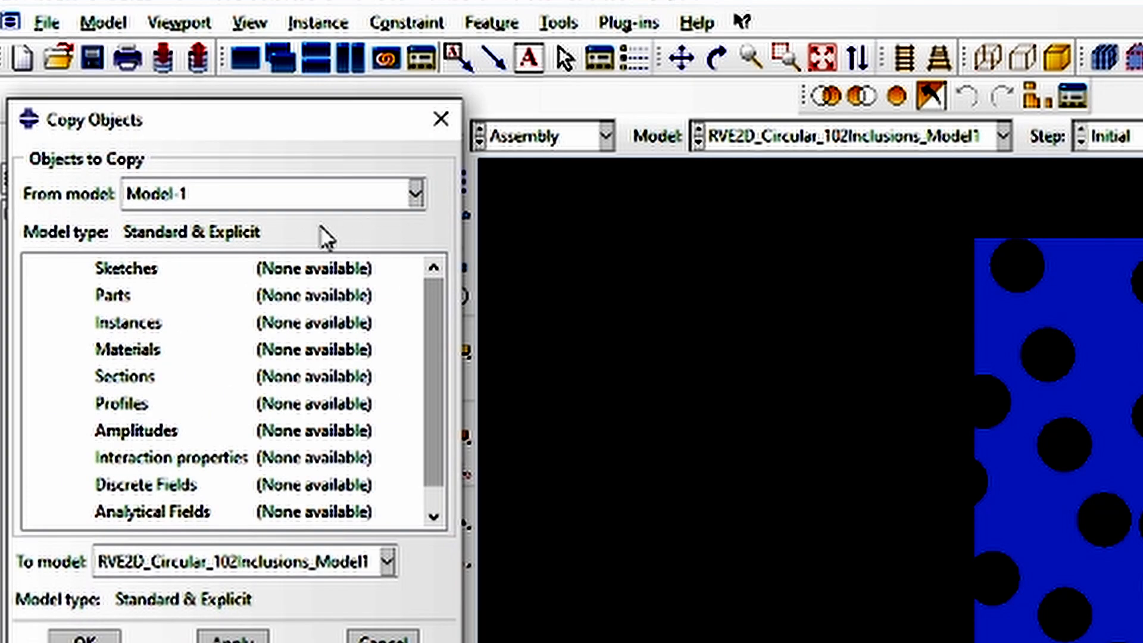
click(306, 199)
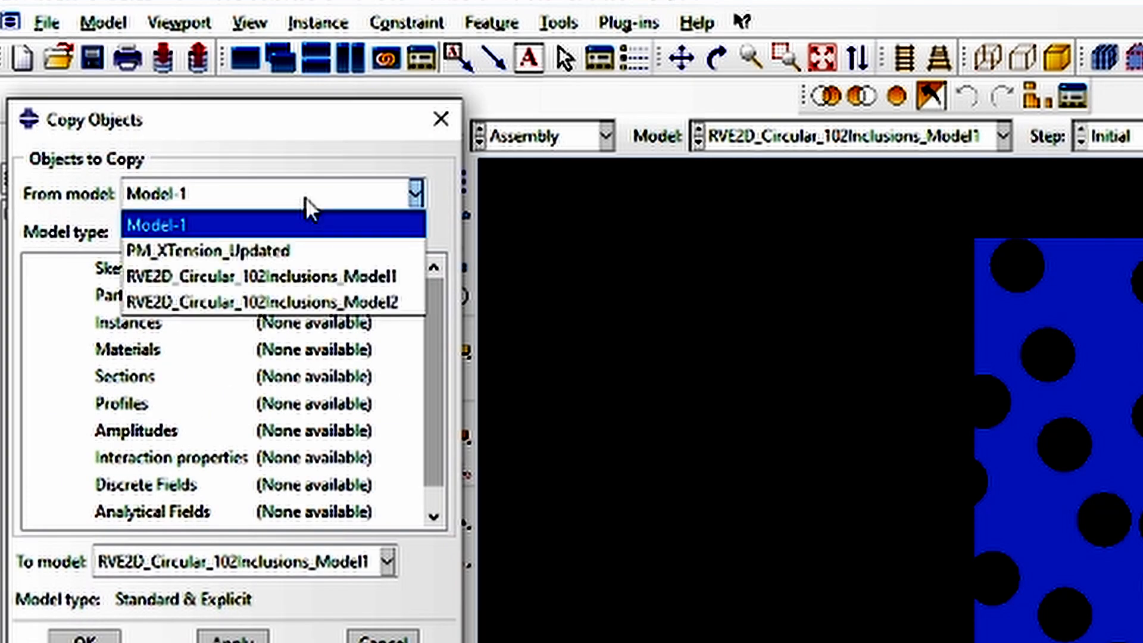
click(321, 301)
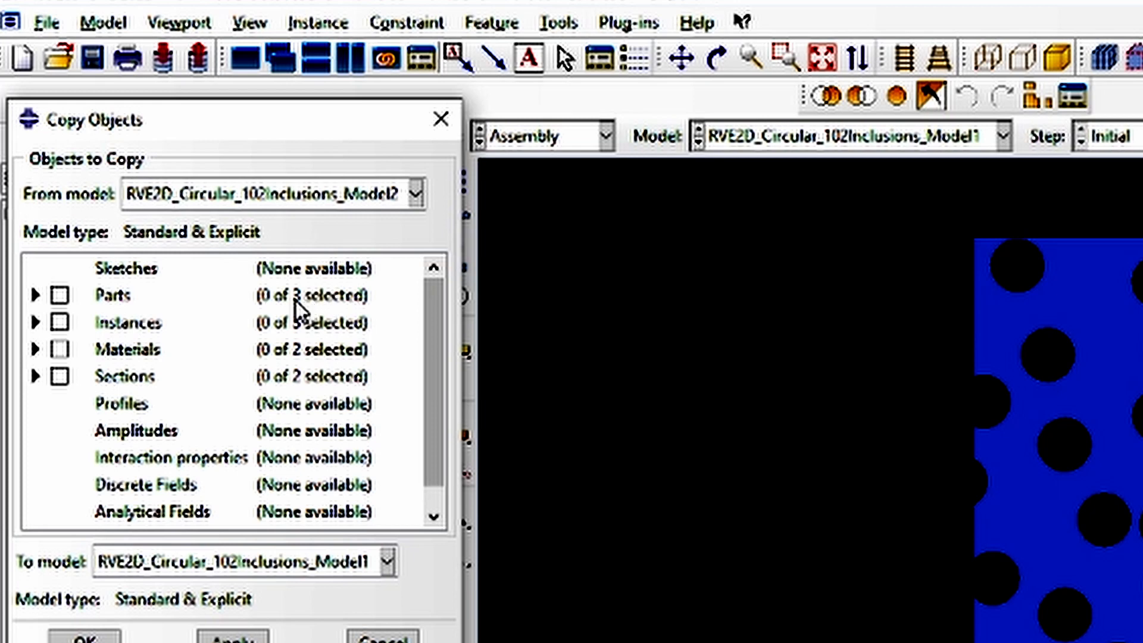
click(266, 566)
click(268, 573)
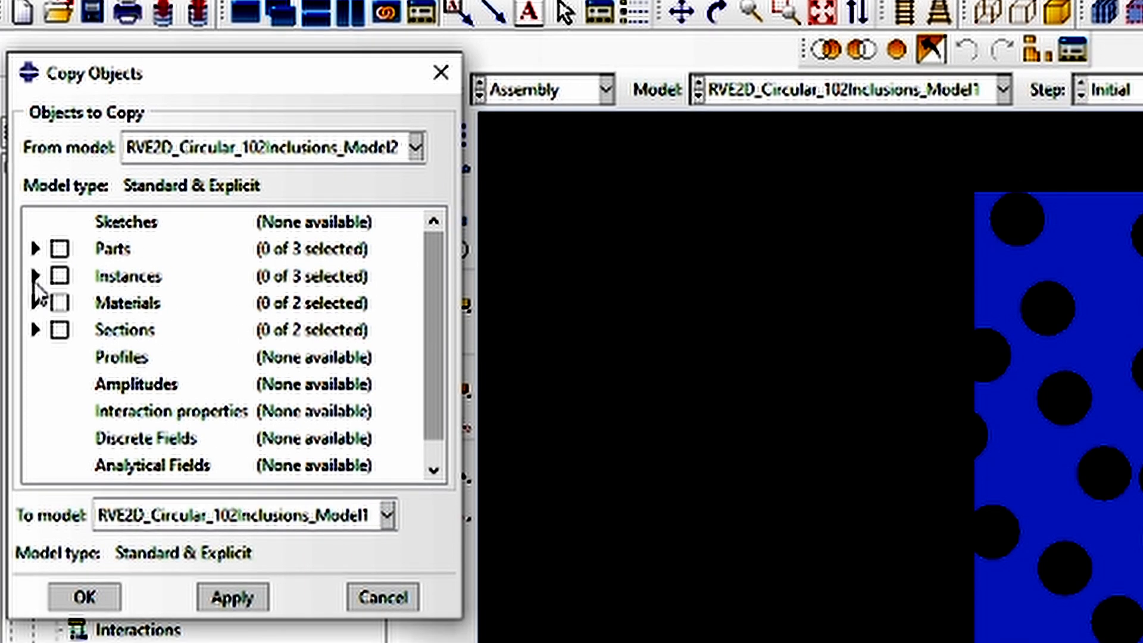
Include the instances RVE2DEGlass-1 and RVE2DPolypropylene-1 in the objects to copy
click(35, 322)
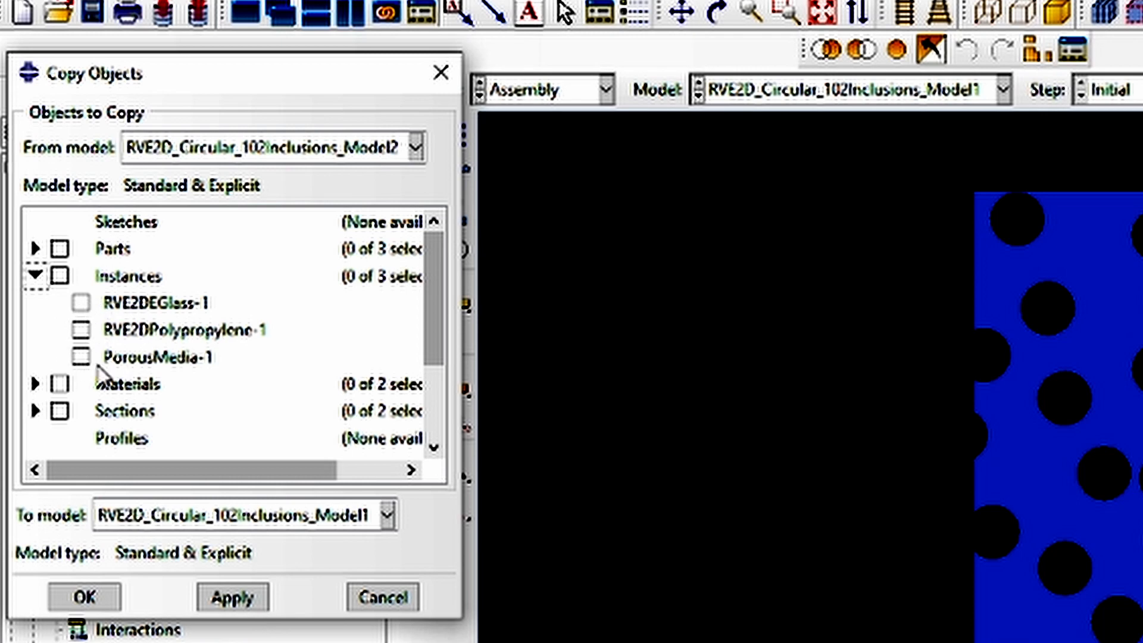
click(89, 331)
click(86, 302)
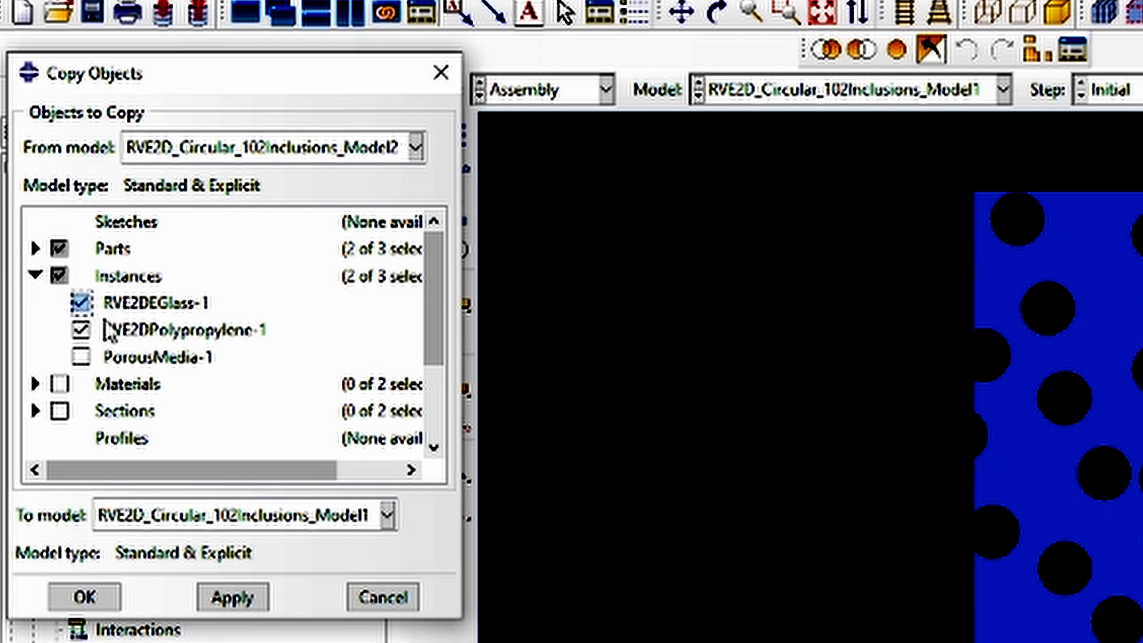
click(35, 276)
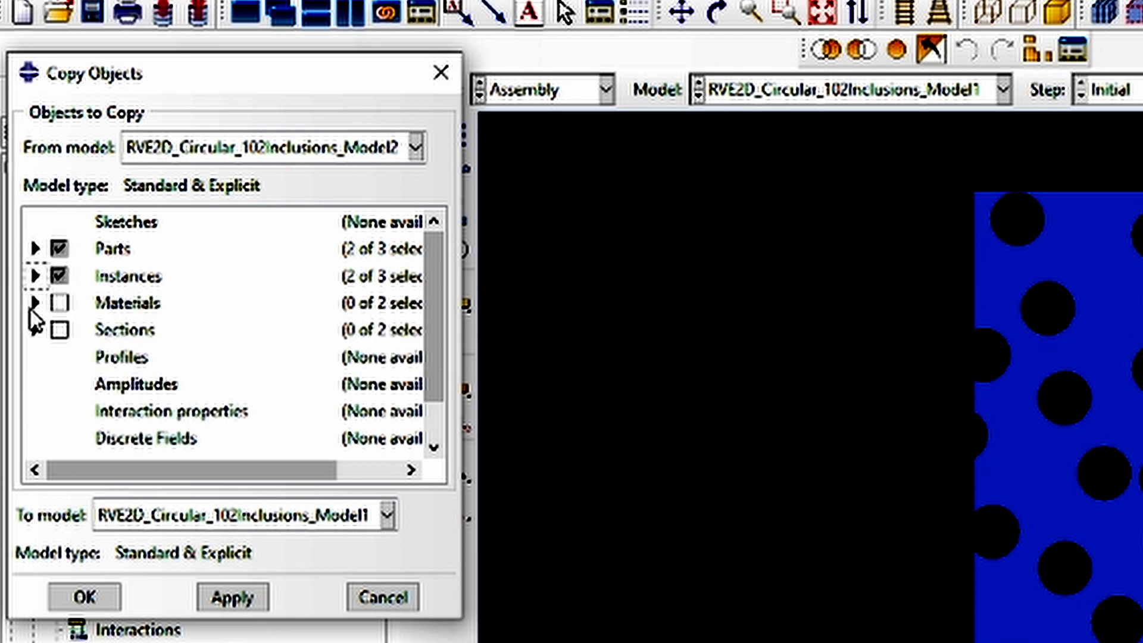
Include only the Polypropylene material and the PolypropyleneSection section in the objects to copy
click(34, 302)
click(81, 329)
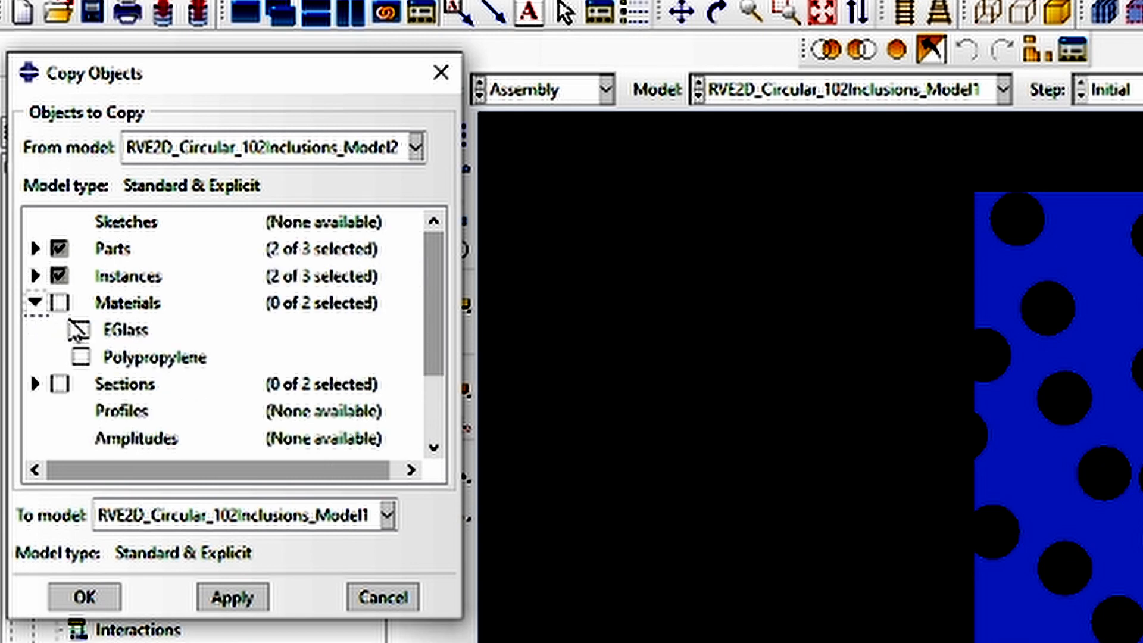
click(81, 357)
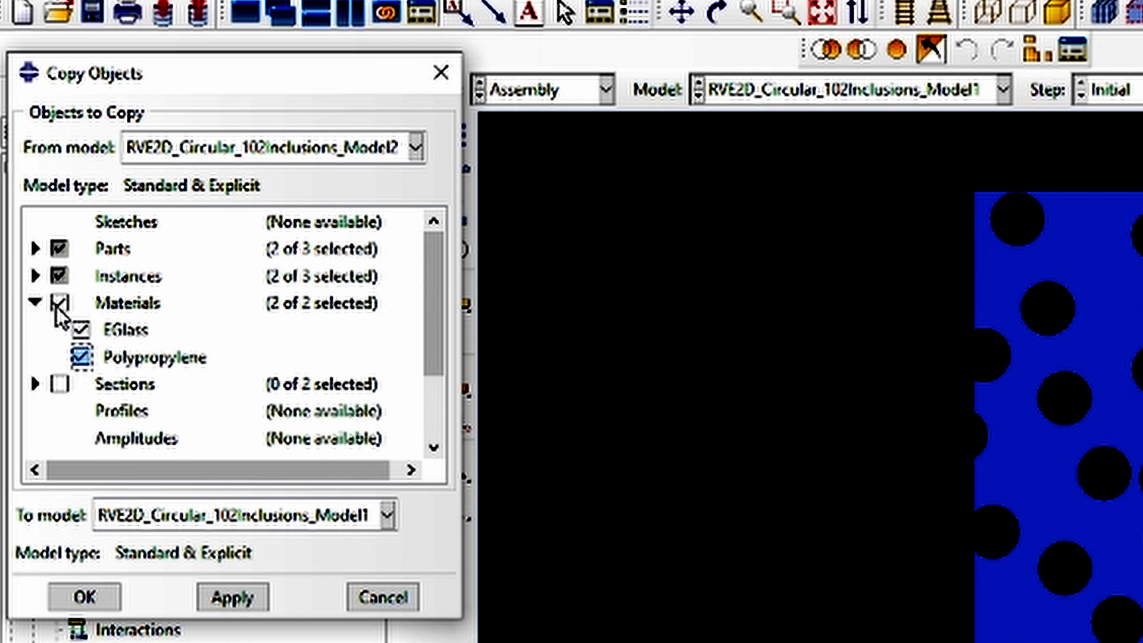
click(81, 329)
click(35, 303)
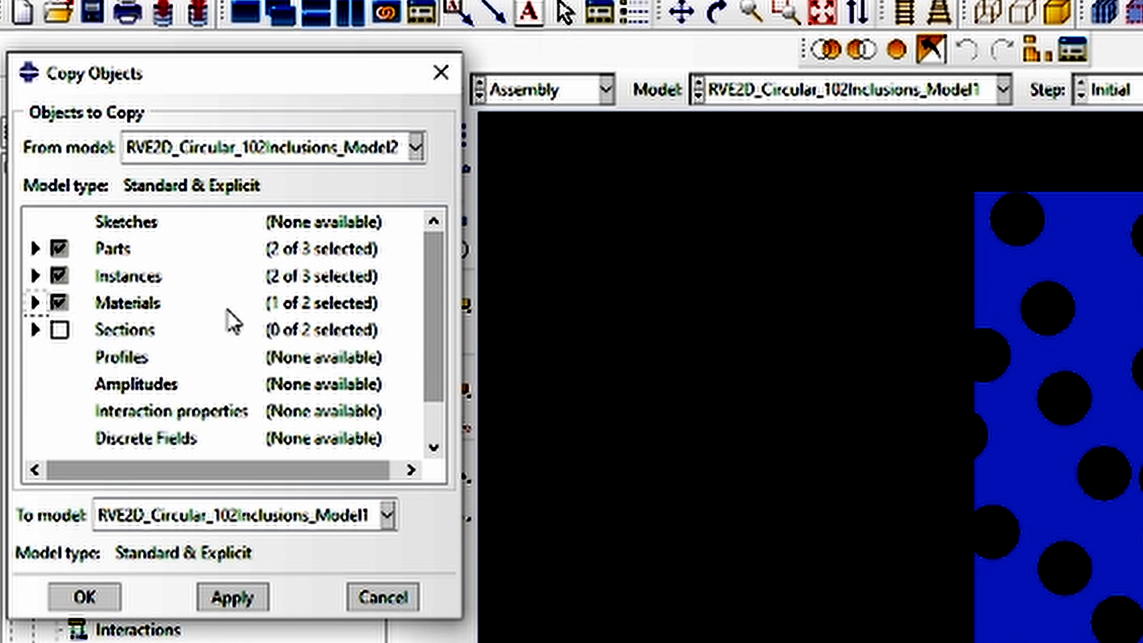
click(36, 329)
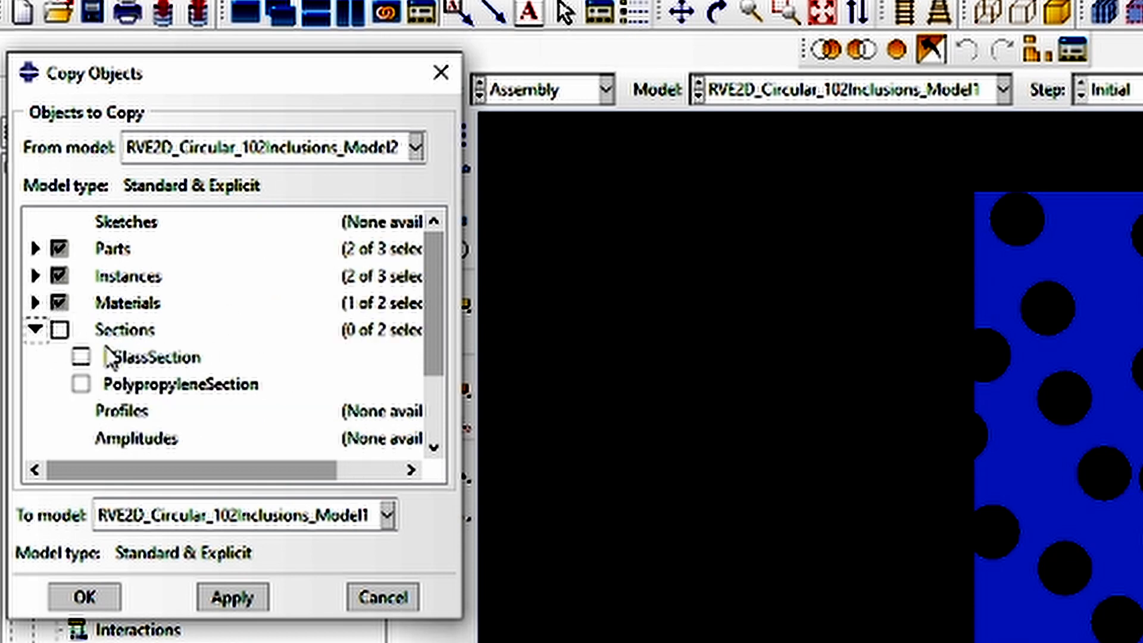
click(83, 384)
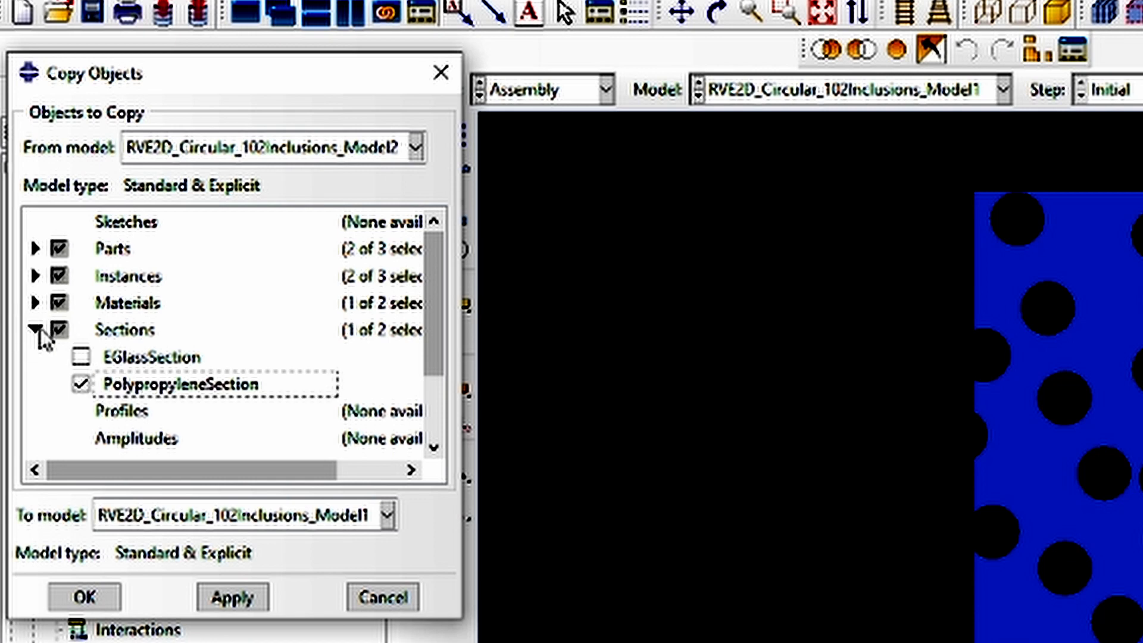
click(36, 329)
Exclude the RVE2DEGlass-1 instance and copy the remaining selected objects, overwriting all existing ones in the target model
click(35, 276)
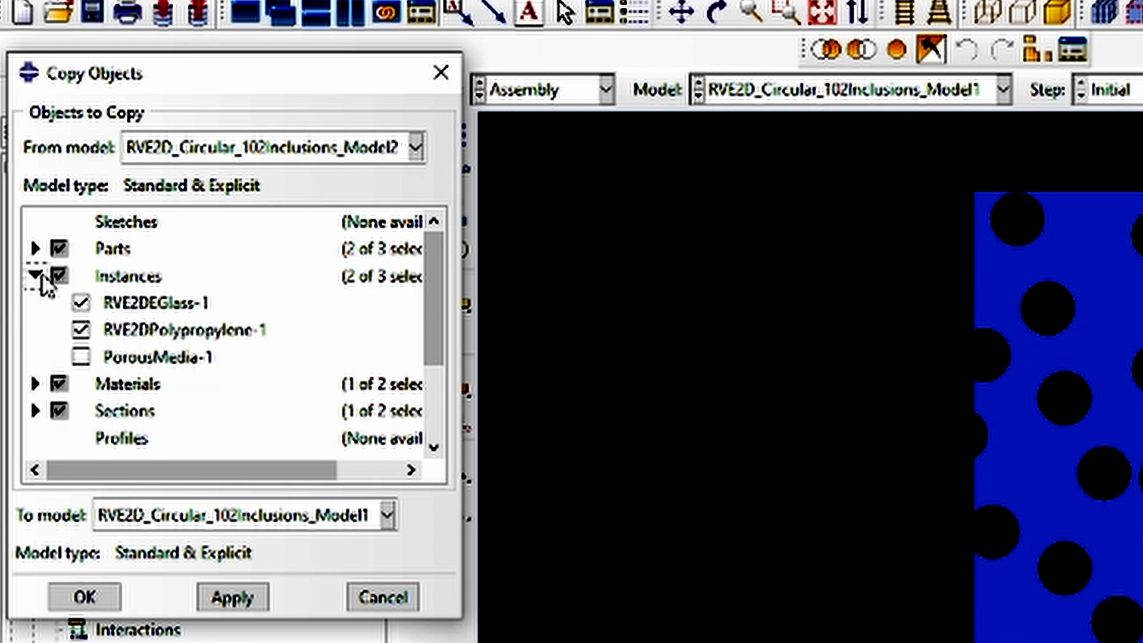
click(145, 304)
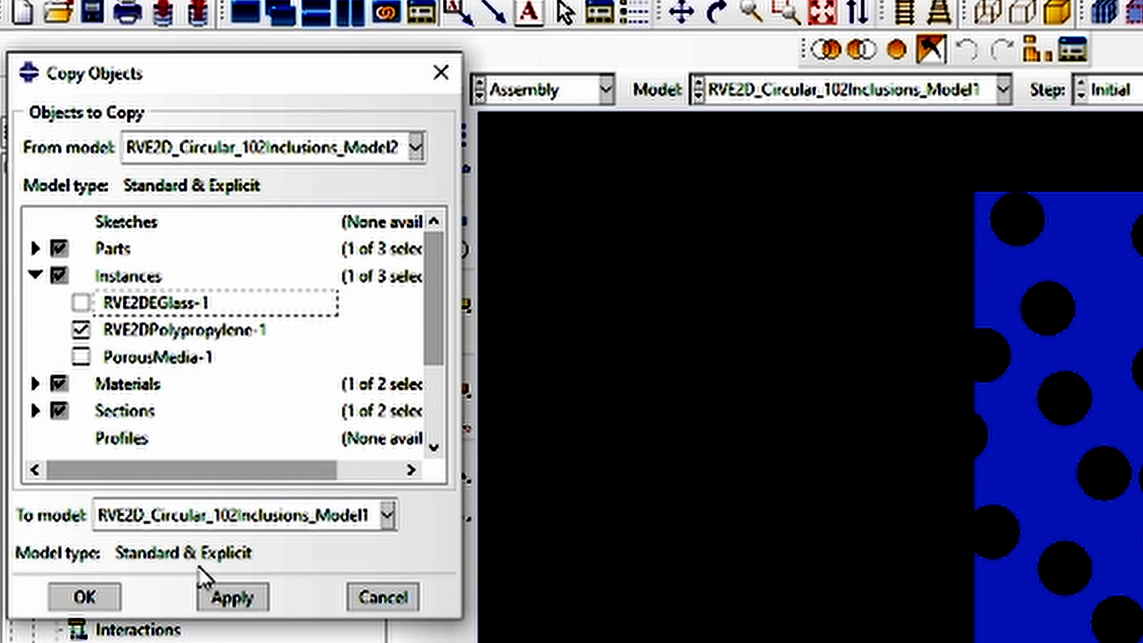
click(231, 598)
click(100, 396)
click(100, 397)
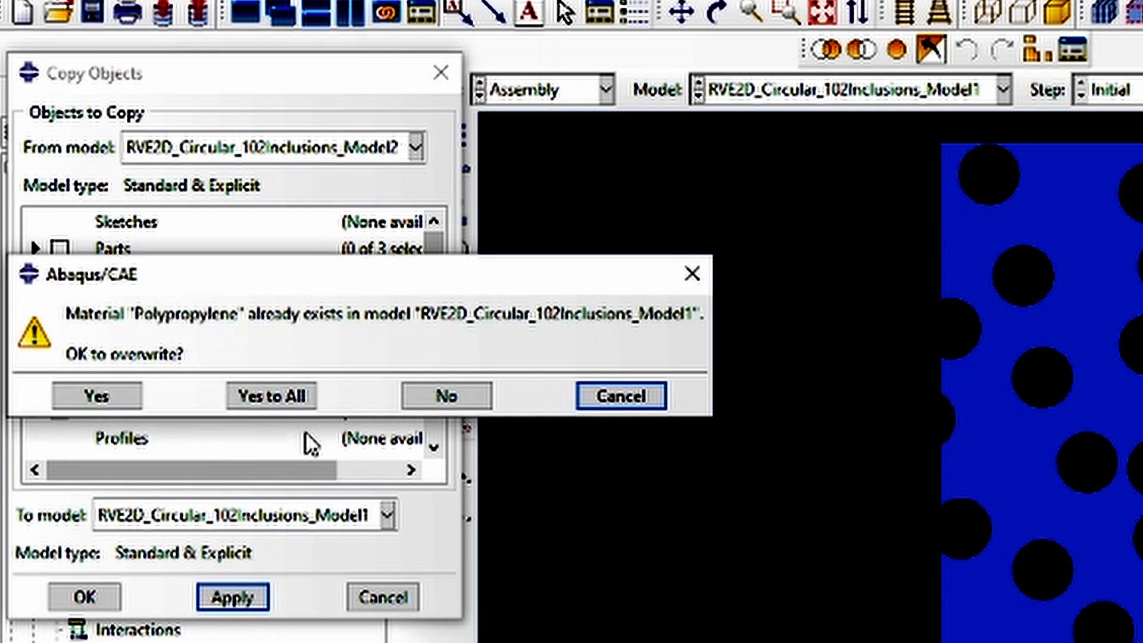
click(296, 399)
click(85, 597)
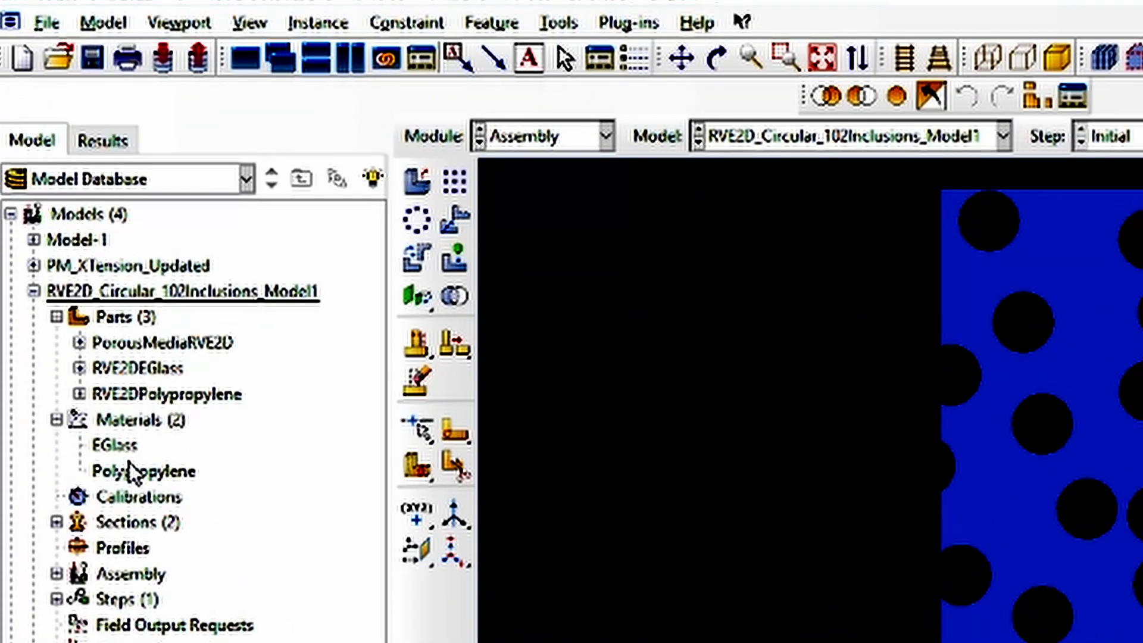
Review the elastic and plastic data of the Polypropylene material, and close its definition
double_click(132, 469)
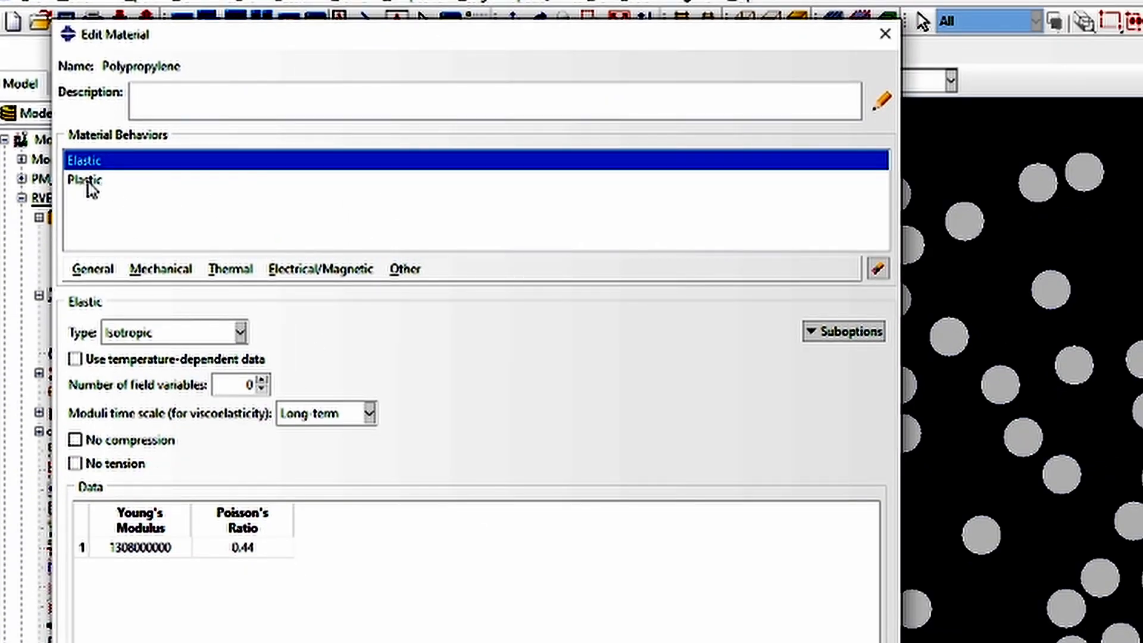
click(89, 181)
click(94, 162)
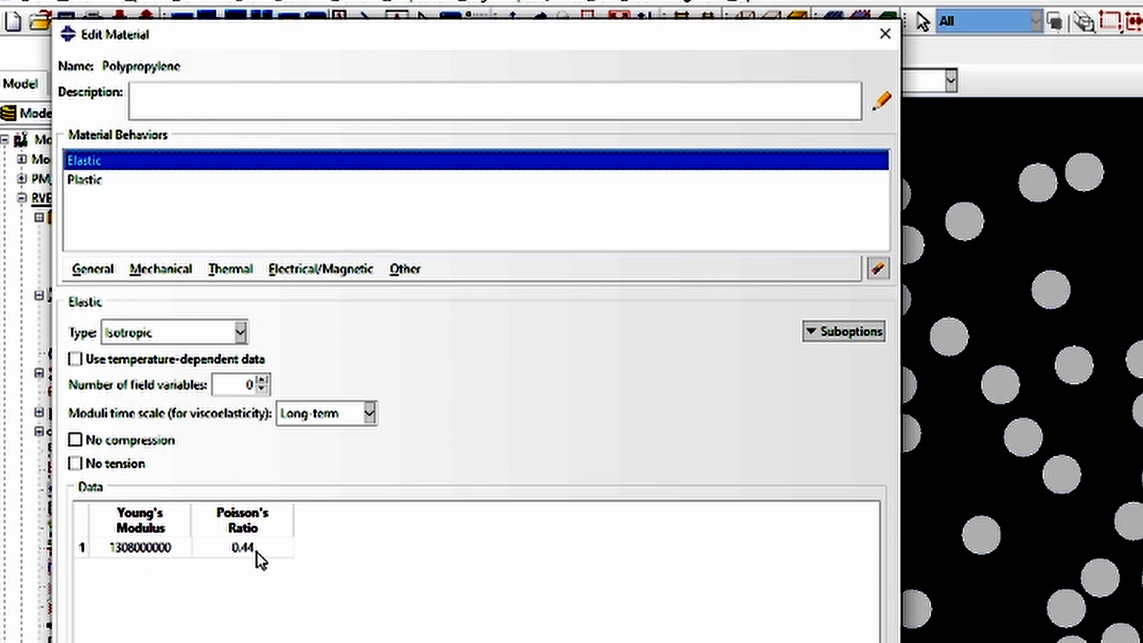
click(97, 181)
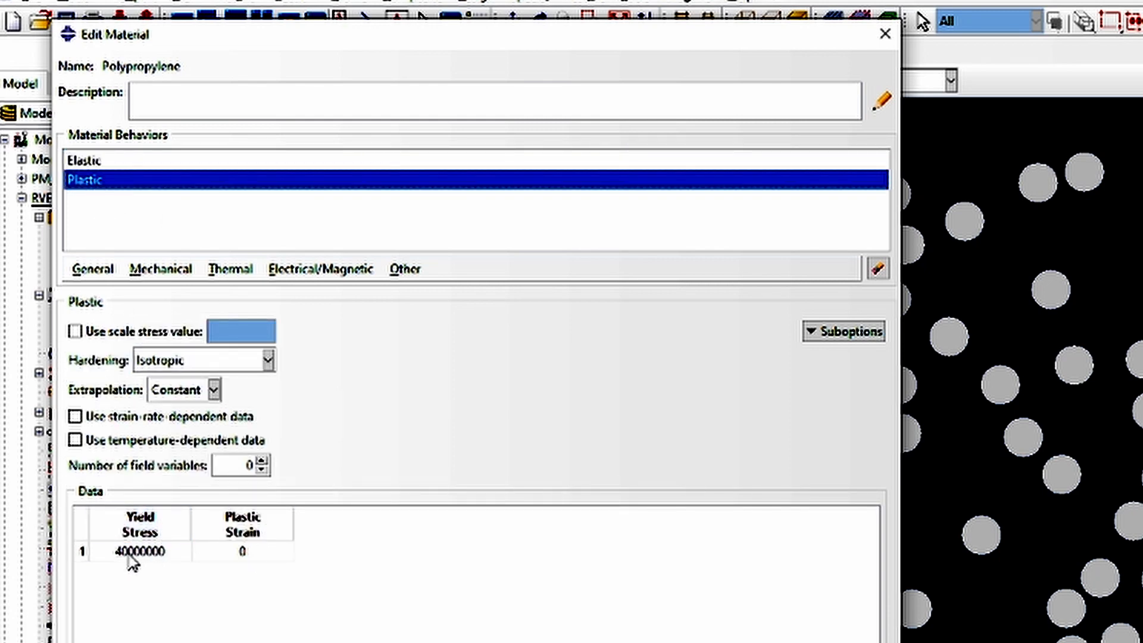
click(92, 162)
click(325, 642)
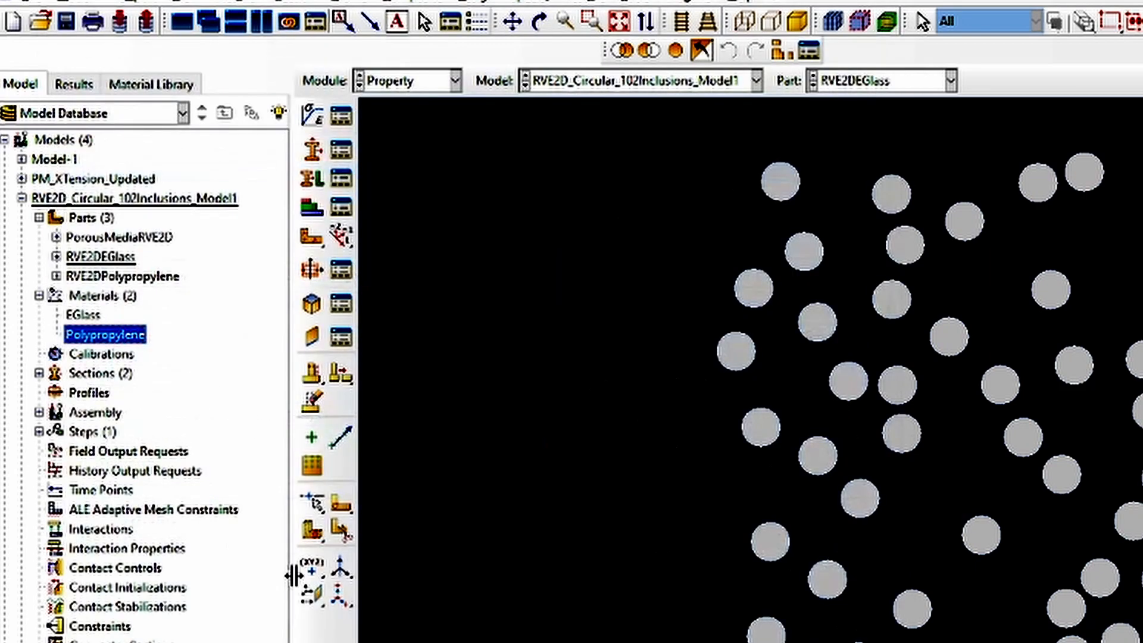
Assign PolypropyleneSection to the whole PorousMediaRVE2D part without creating a set for the region
click(39, 374)
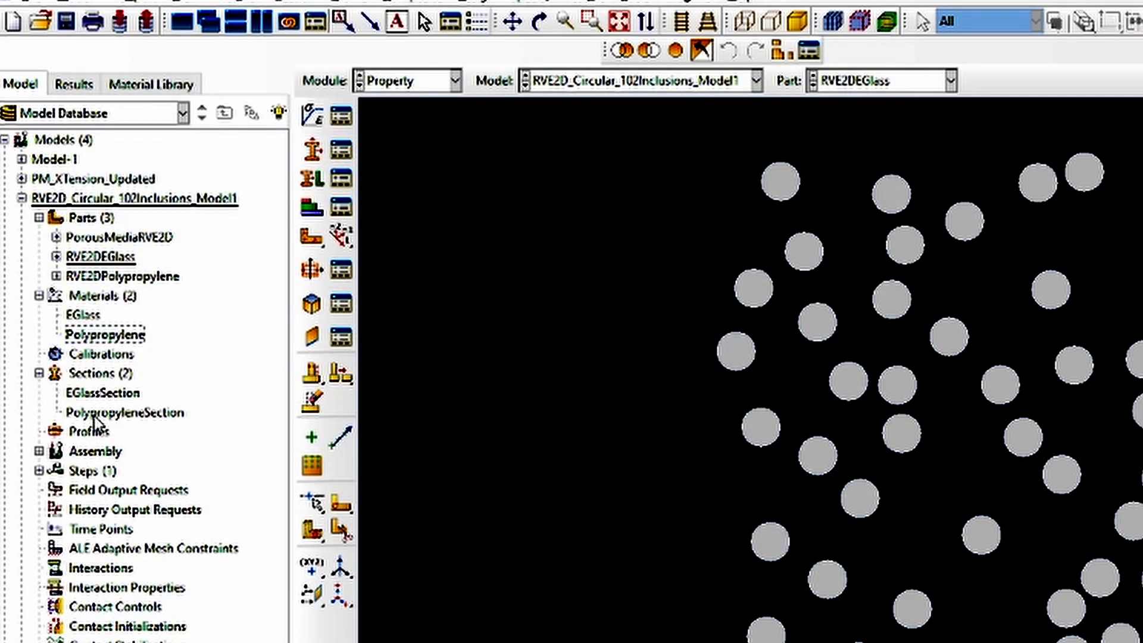
click(56, 237)
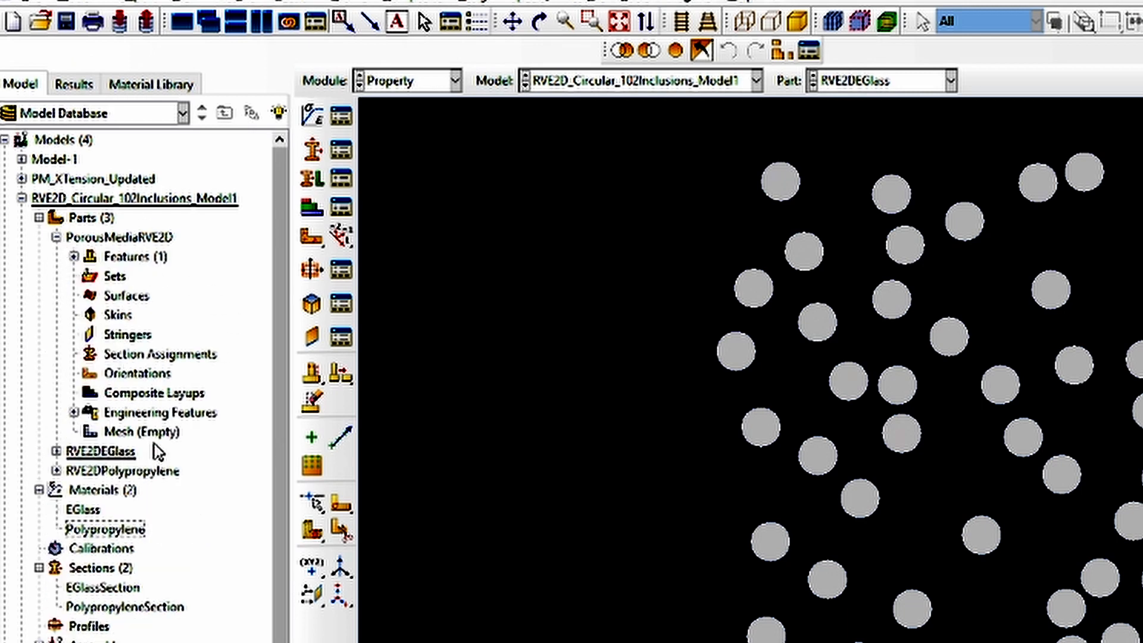
double_click(152, 353)
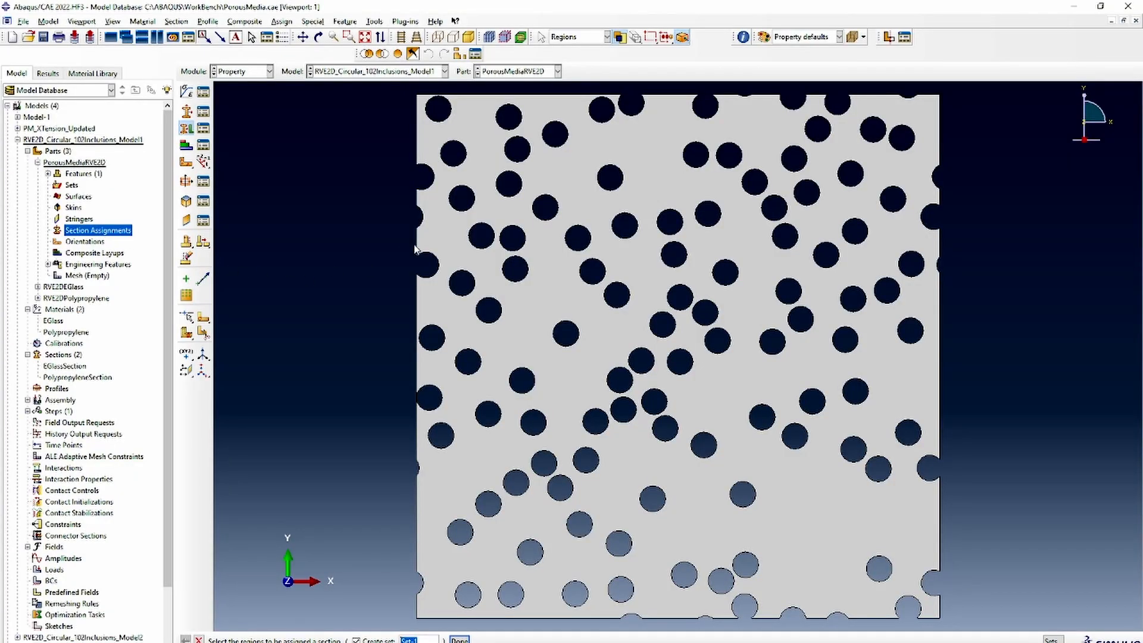
click(447, 339)
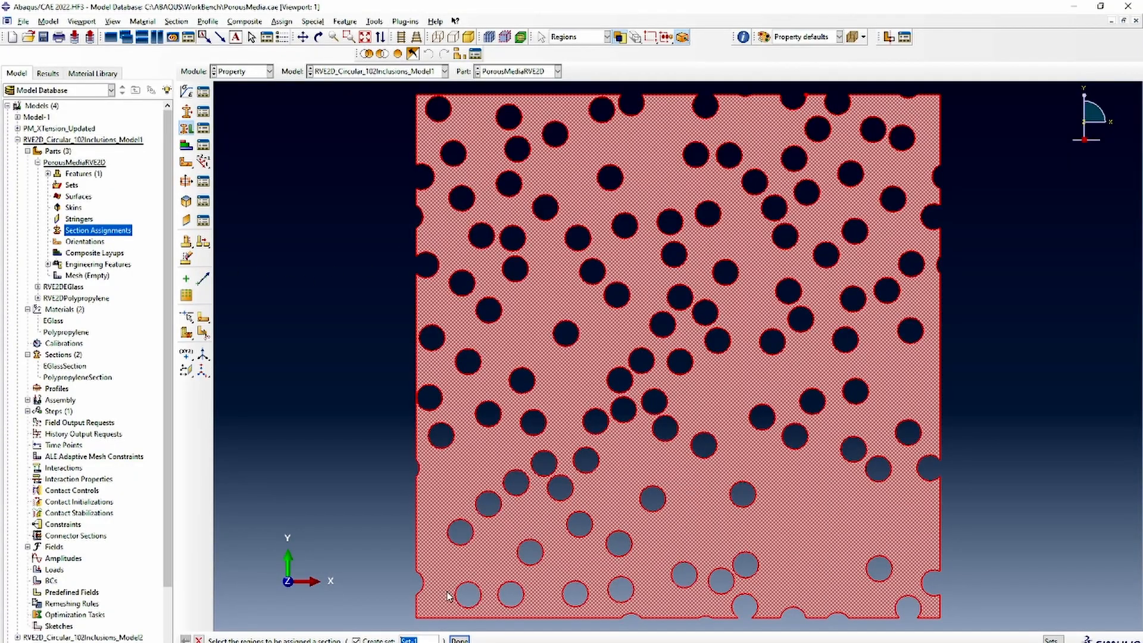
click(356, 641)
click(460, 641)
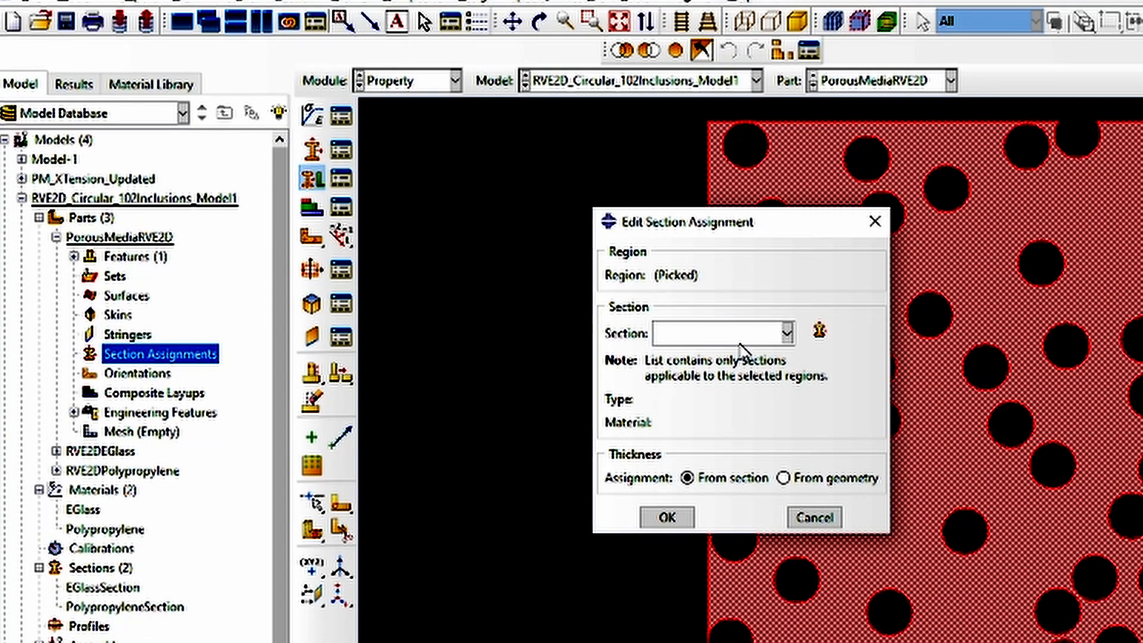
click(742, 337)
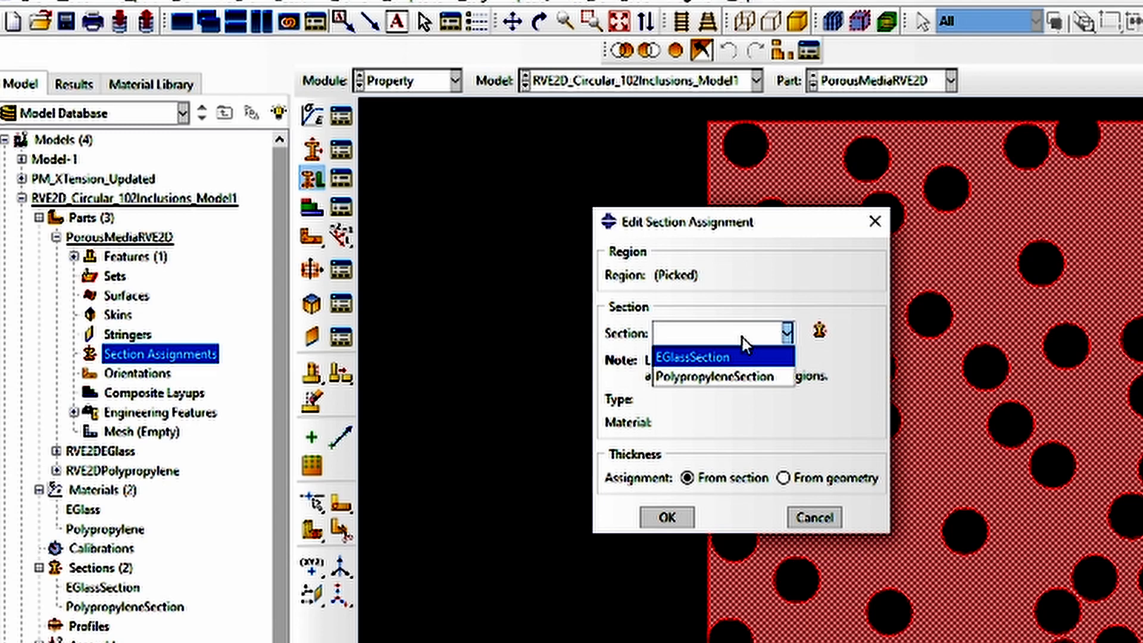
click(739, 380)
click(661, 522)
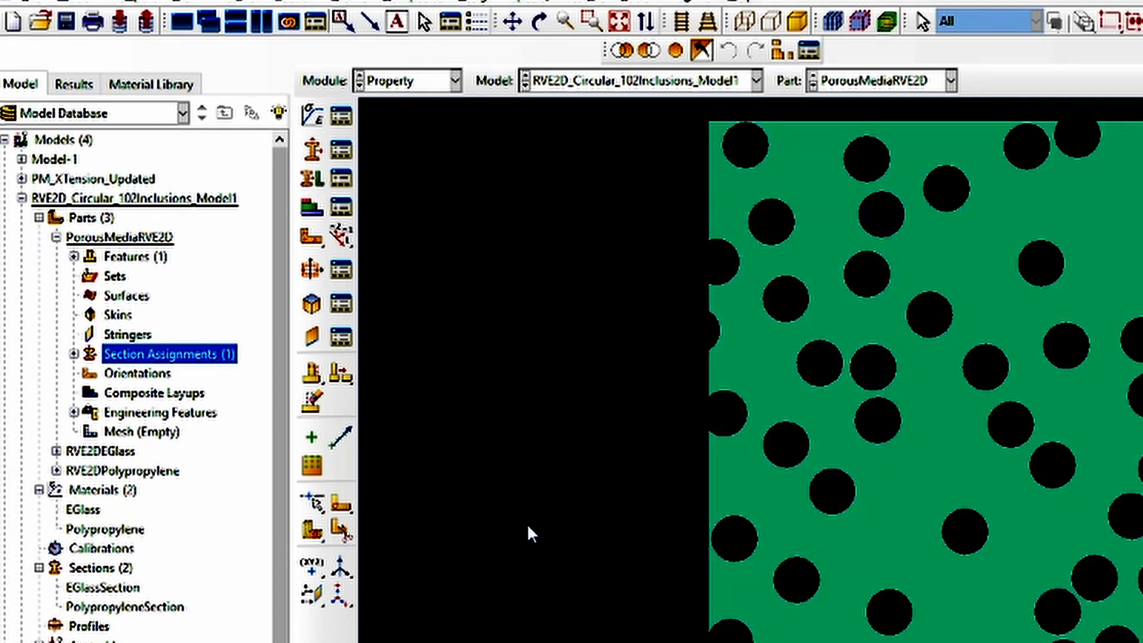
Start meshing the PorousMediaRVE2D part and apply global seeds with an approximate size of 0.5
double_click(141, 432)
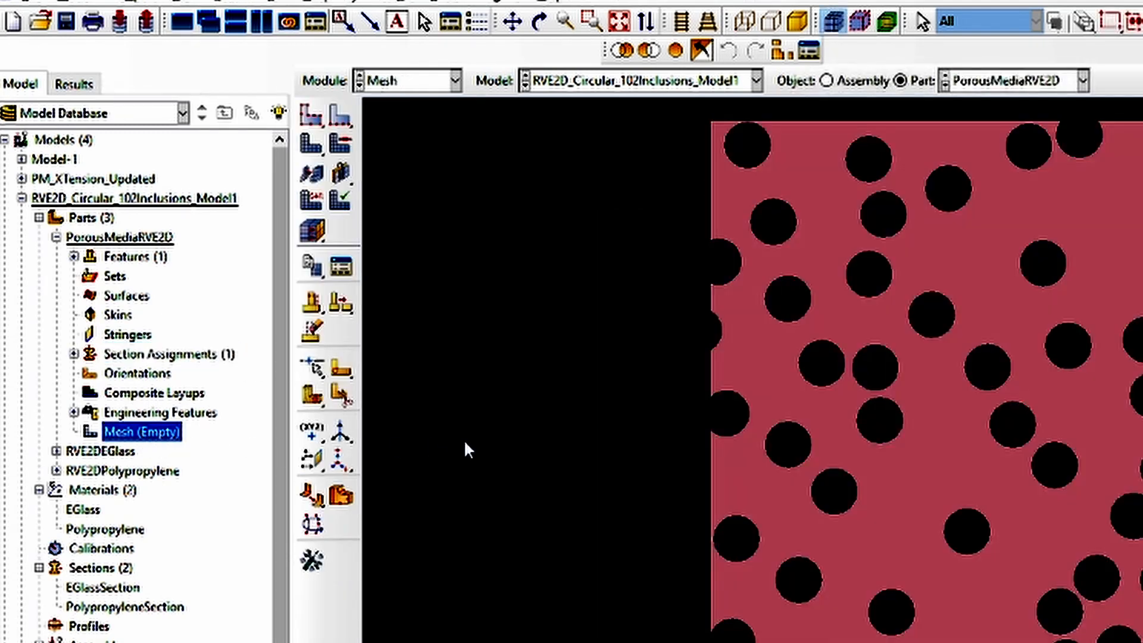
click(311, 115)
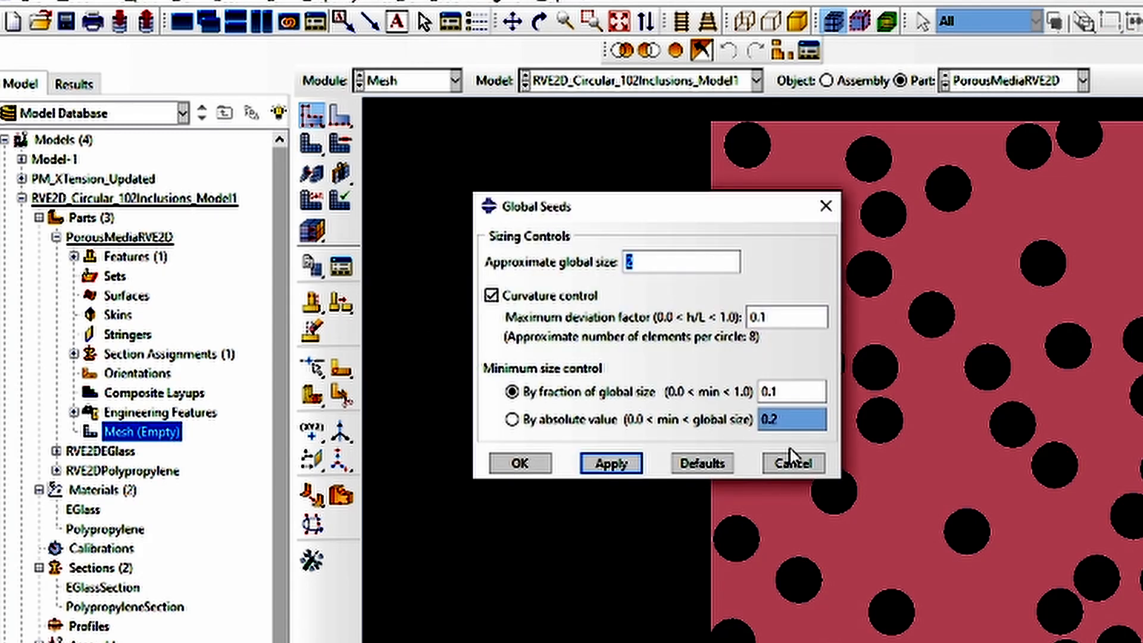
text(0.56)
click(611, 464)
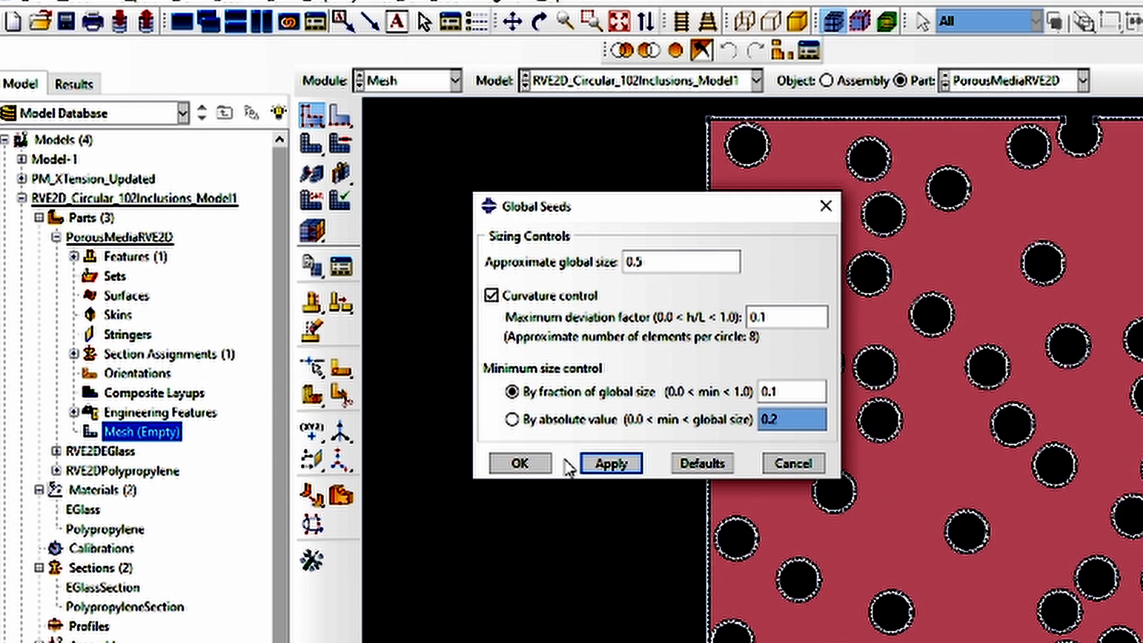
Set the part's approximate global seed size to 1 and accept the seeding
drag(659, 262, 625, 262)
text(1)
click(626, 468)
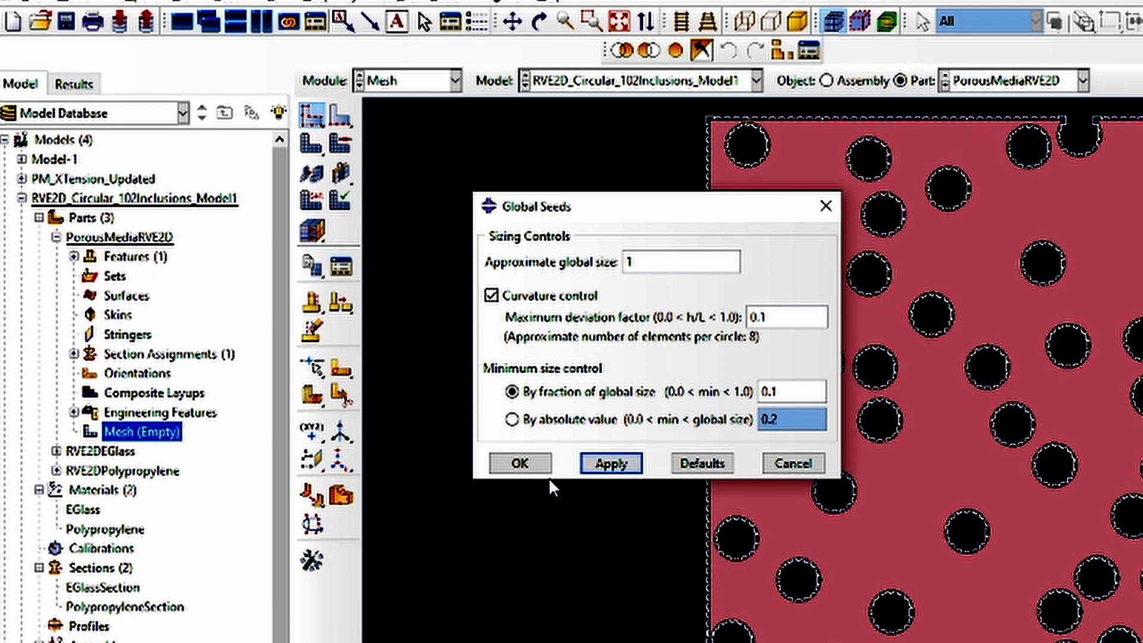
click(524, 465)
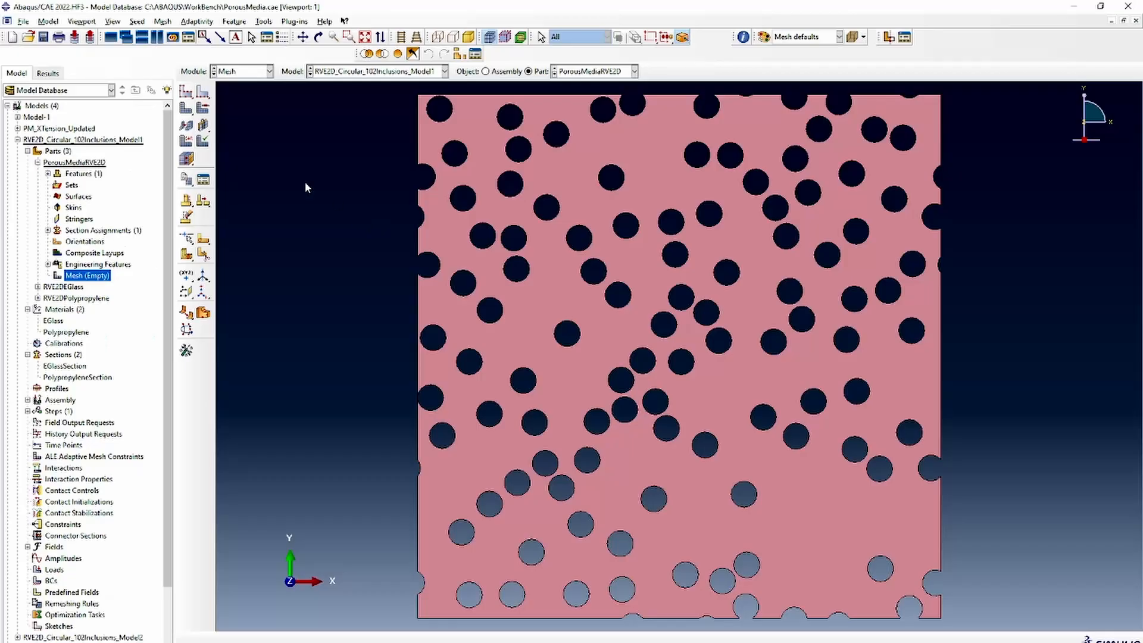
Set the element shape to Tri in the mesh controls and mesh the PorousMediaRVE2D part
click(204, 124)
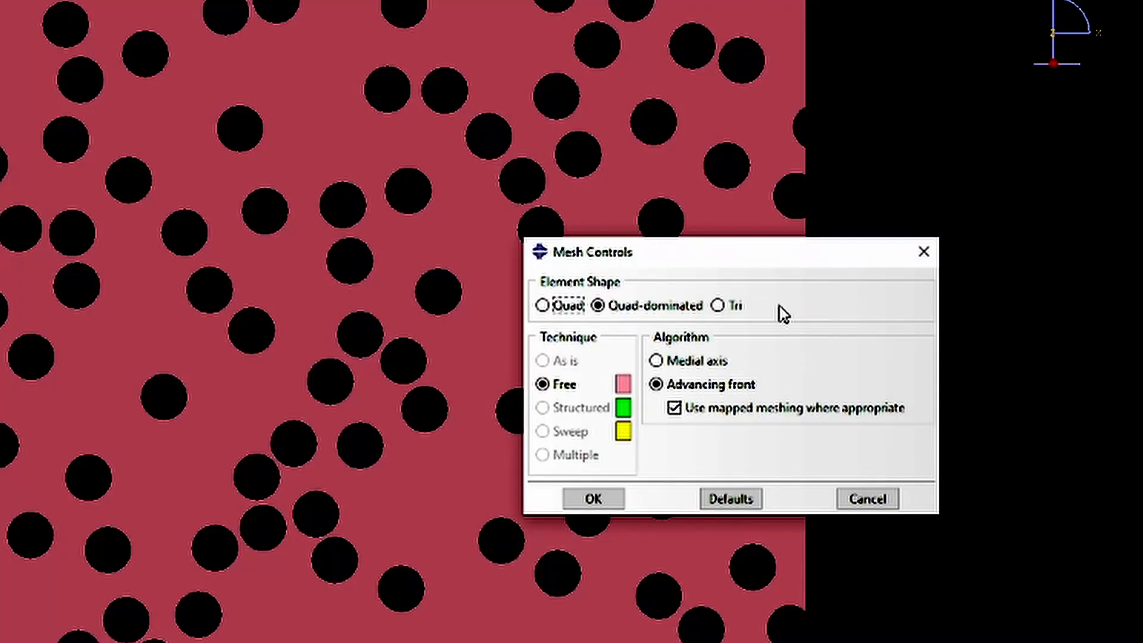
click(737, 307)
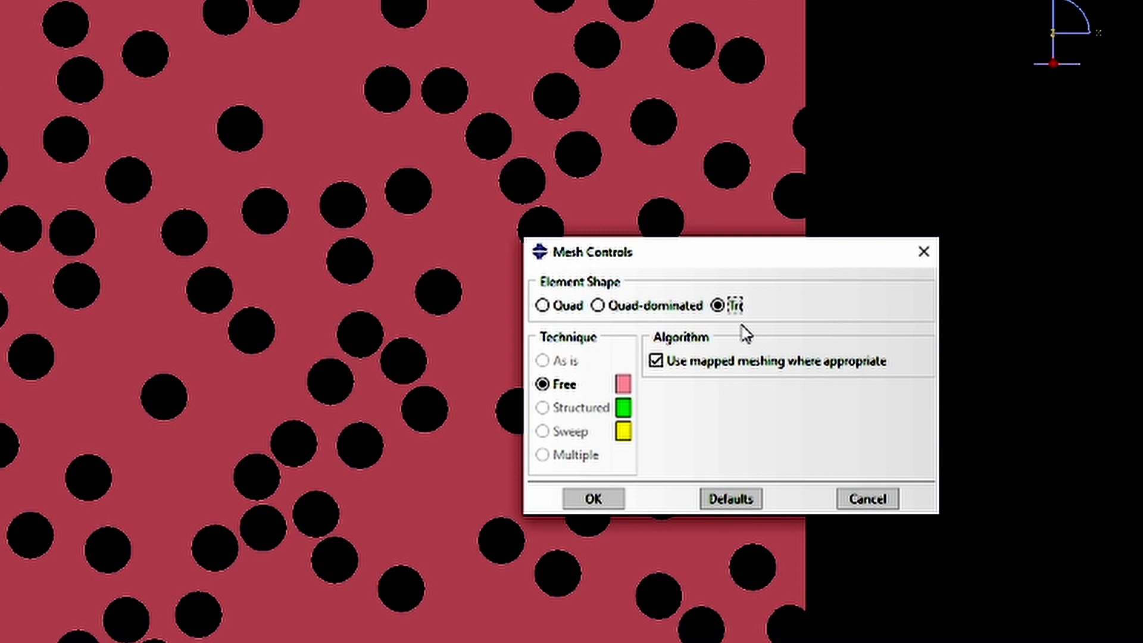
click(593, 497)
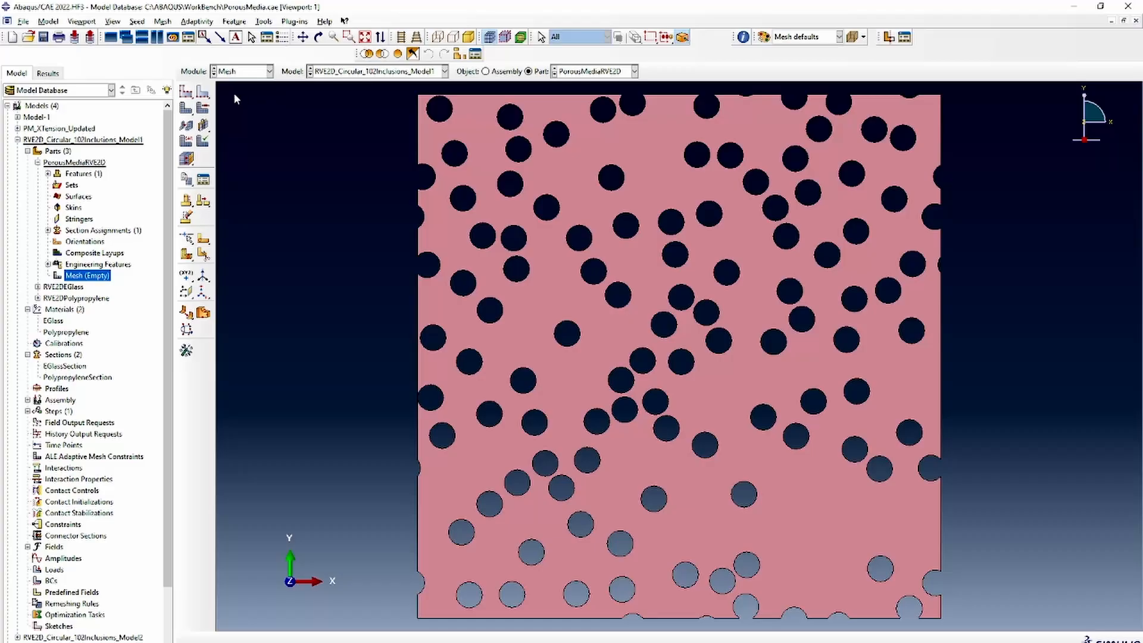
click(184, 110)
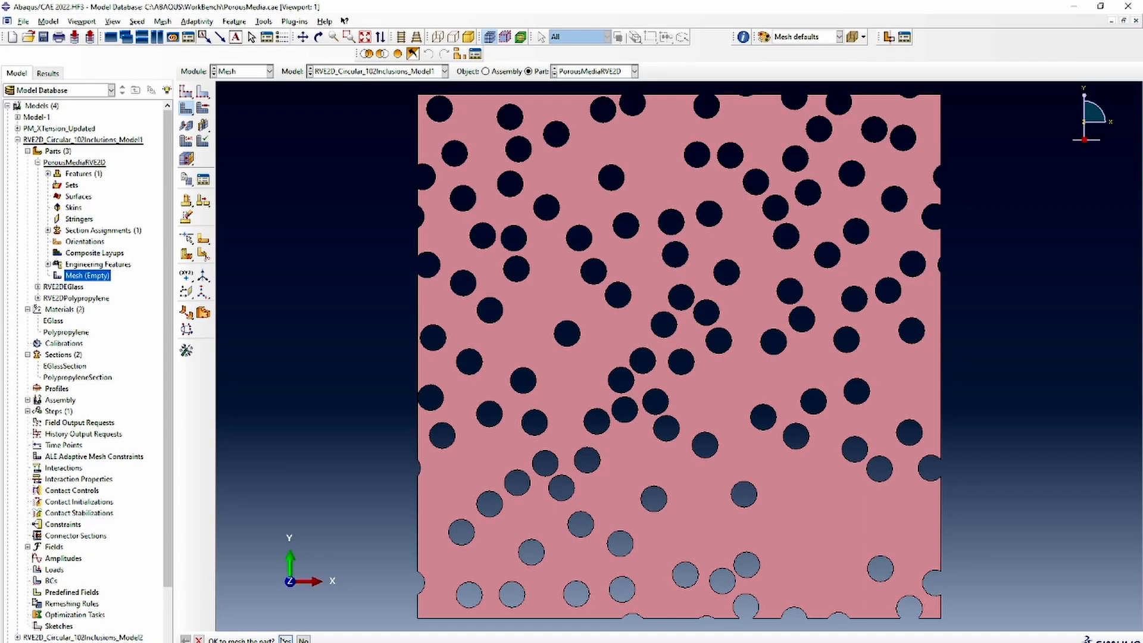
click(286, 640)
scroll(357, 368, down, 3)
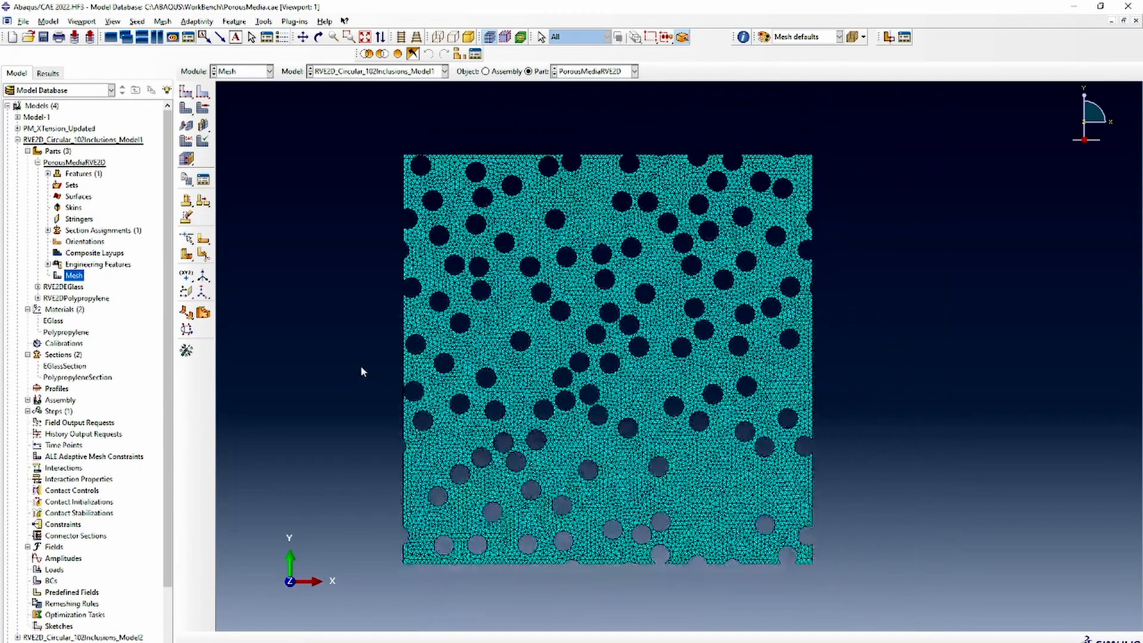
Create a geometry set named cornerNodes from the corner vertices of the PorousMediaRVE2D part
double_click(72, 185)
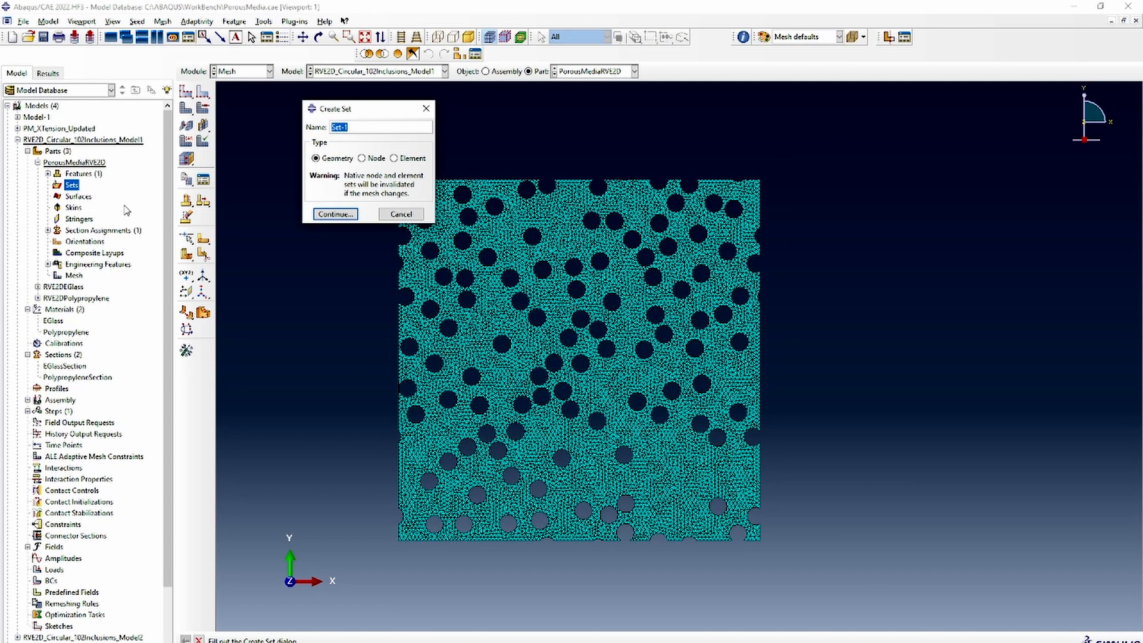
text(cornerNodes)
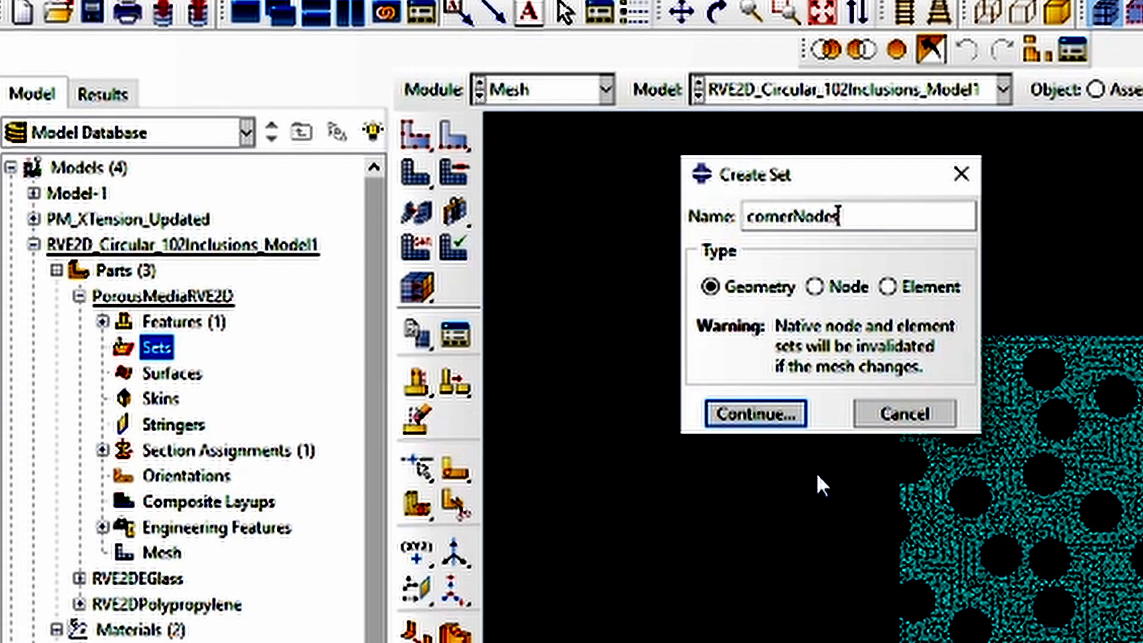
click(796, 416)
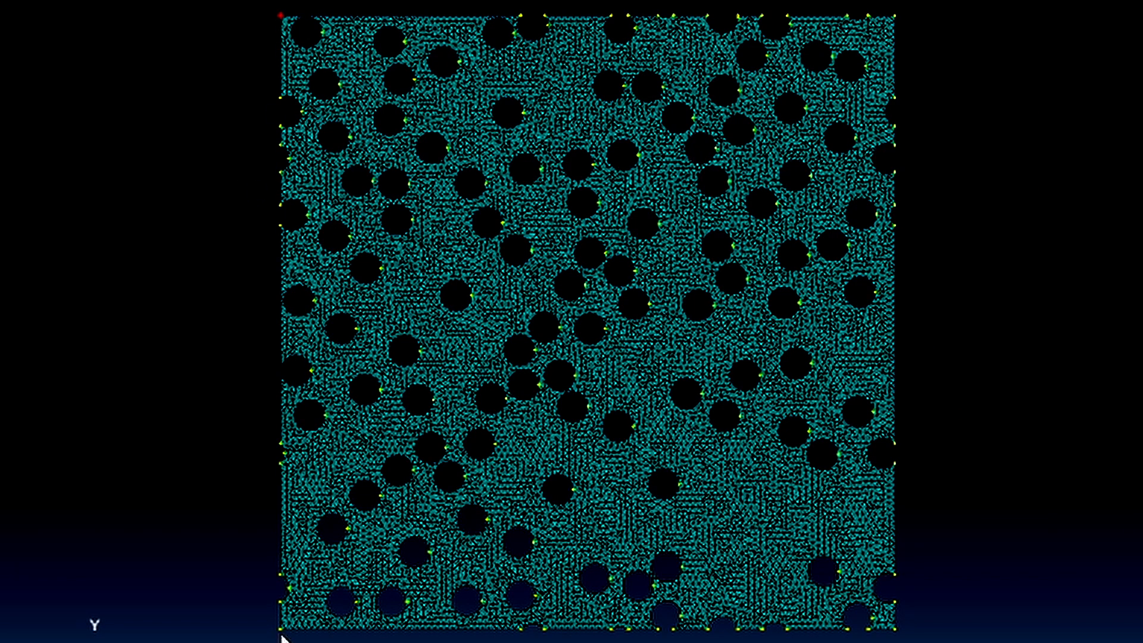
shift+click(897, 629)
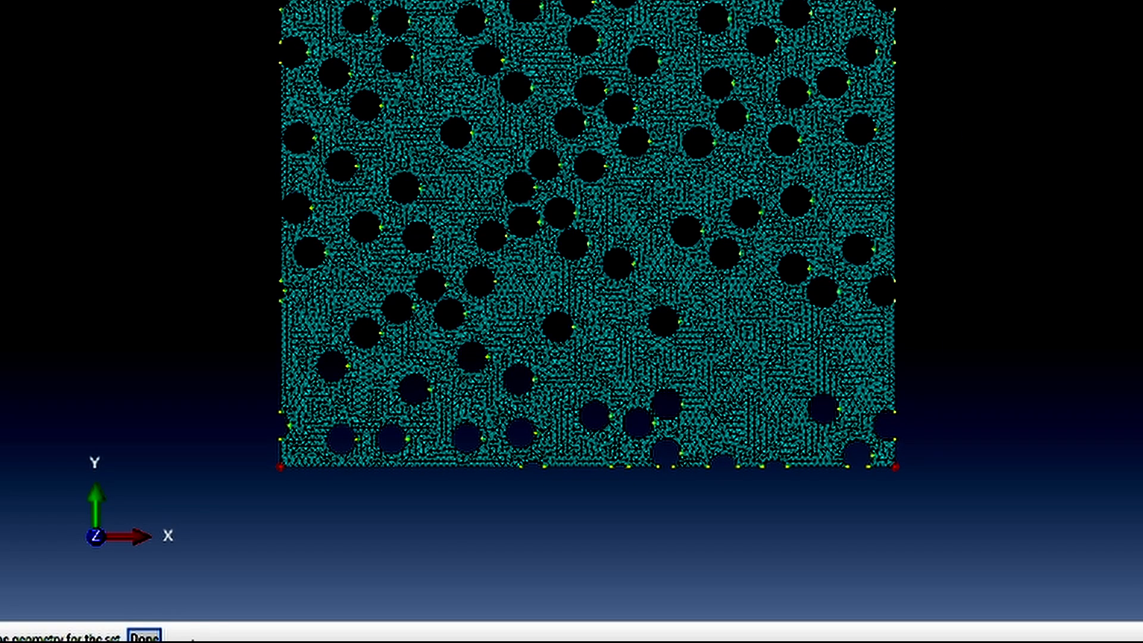
click(144, 636)
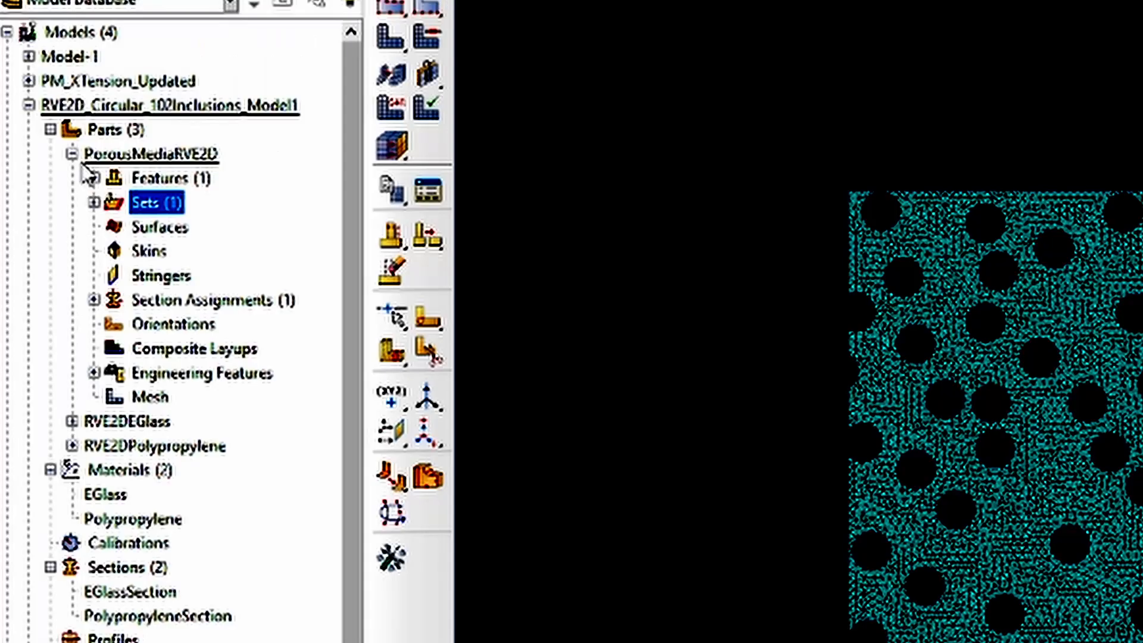
Create a Static, General step named loadingStep after the Initial step, with the default settings
click(37, 162)
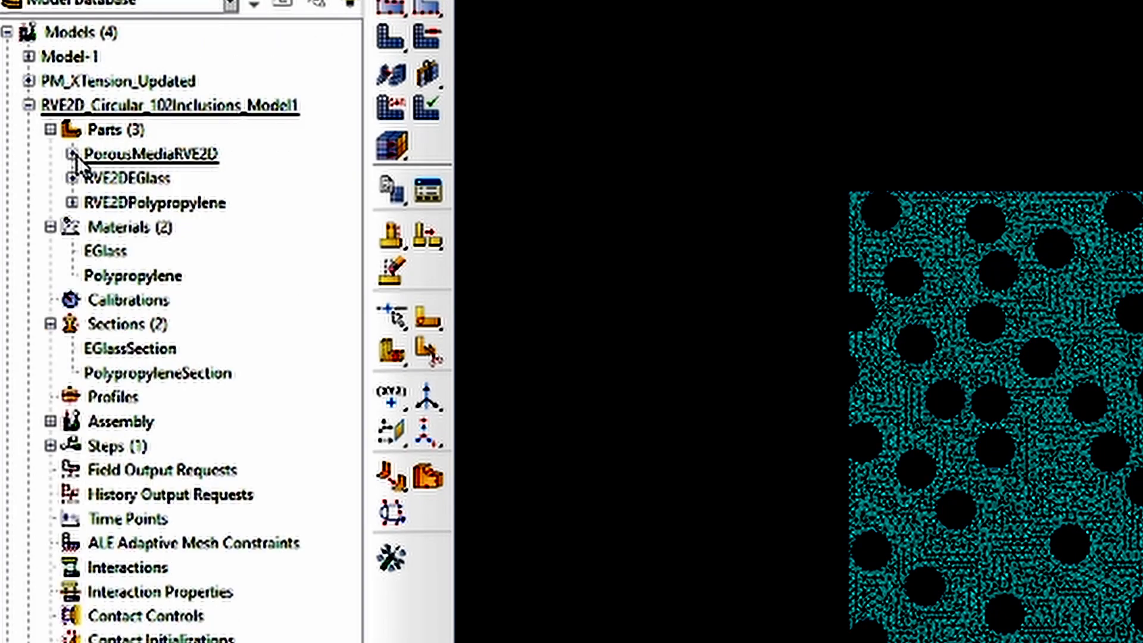
click(50, 227)
click(51, 275)
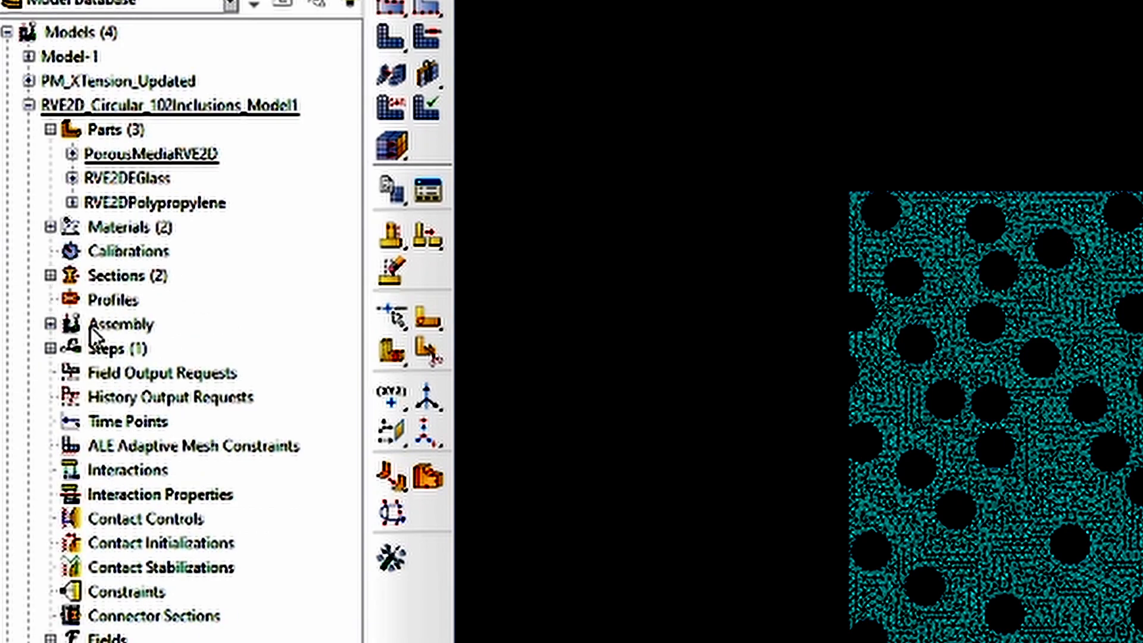
click(27, 242)
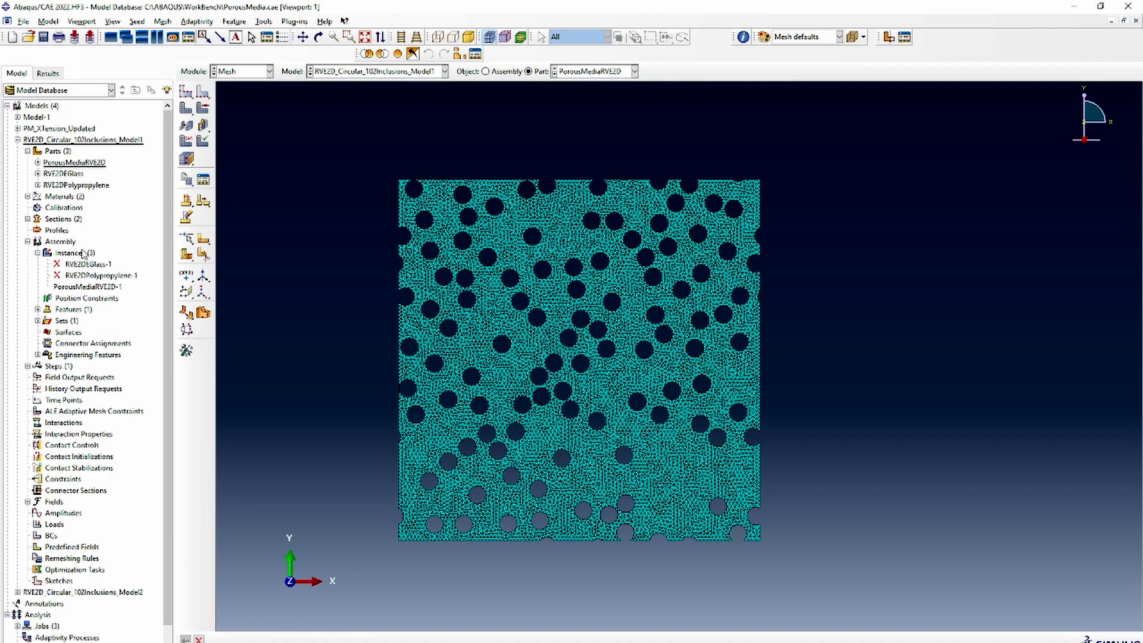
click(28, 242)
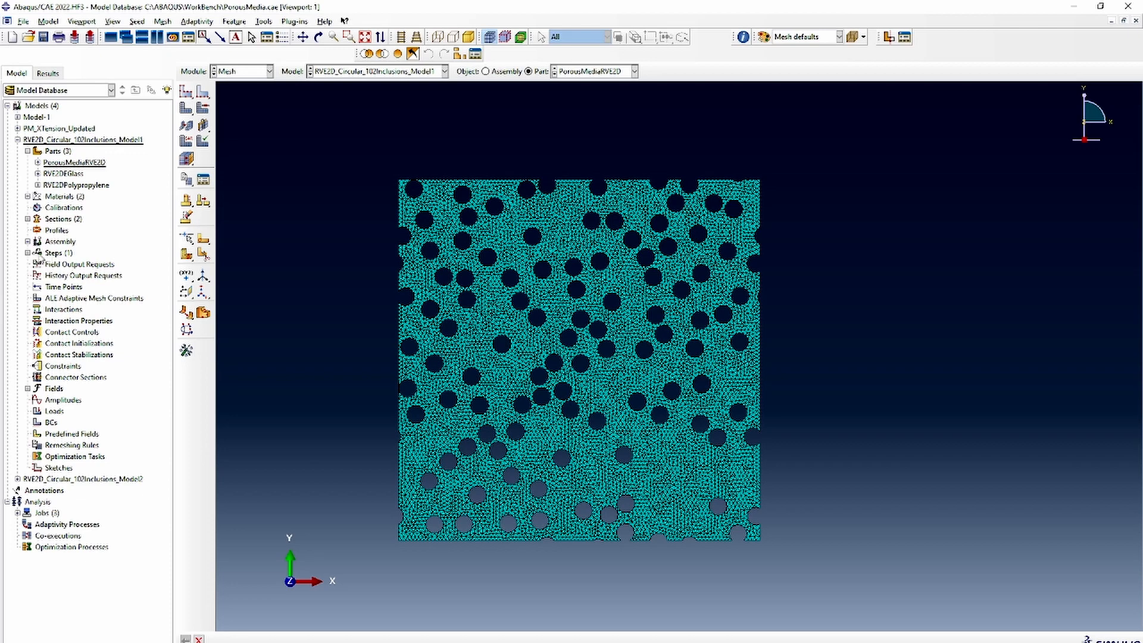
double_click(55, 253)
key(BackSpace)
text(load)
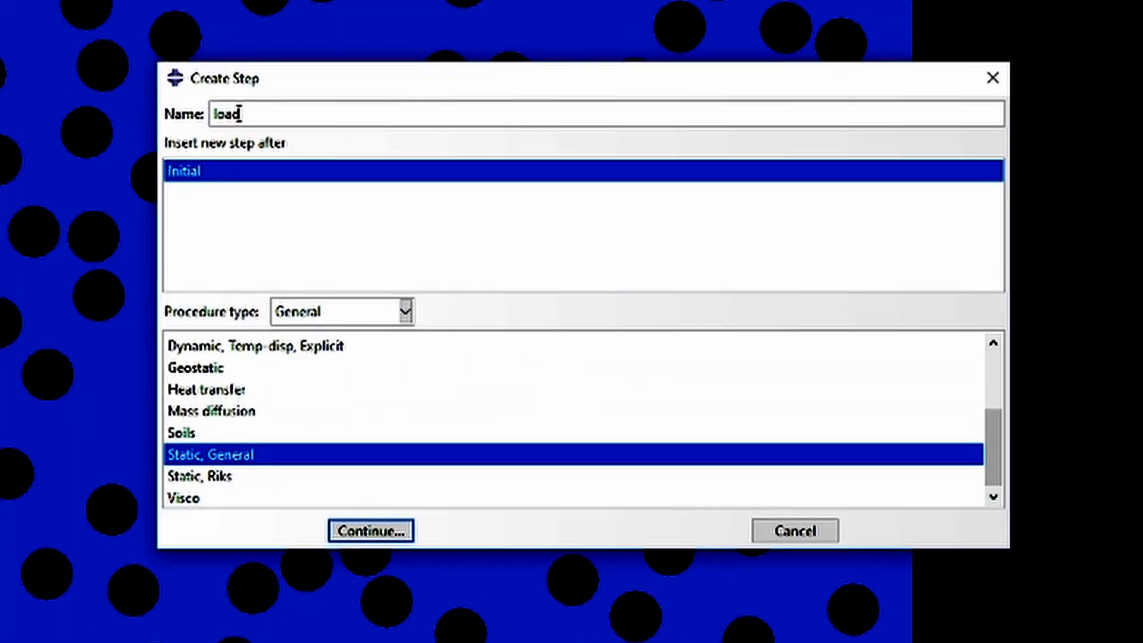
text(ingStep)
click(365, 532)
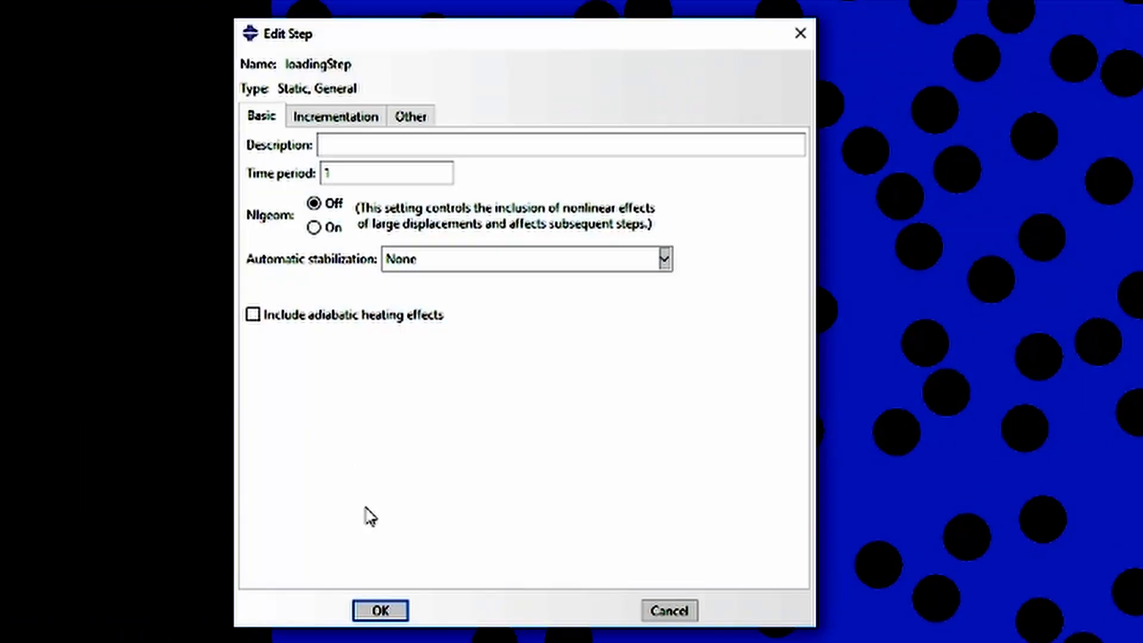
click(403, 611)
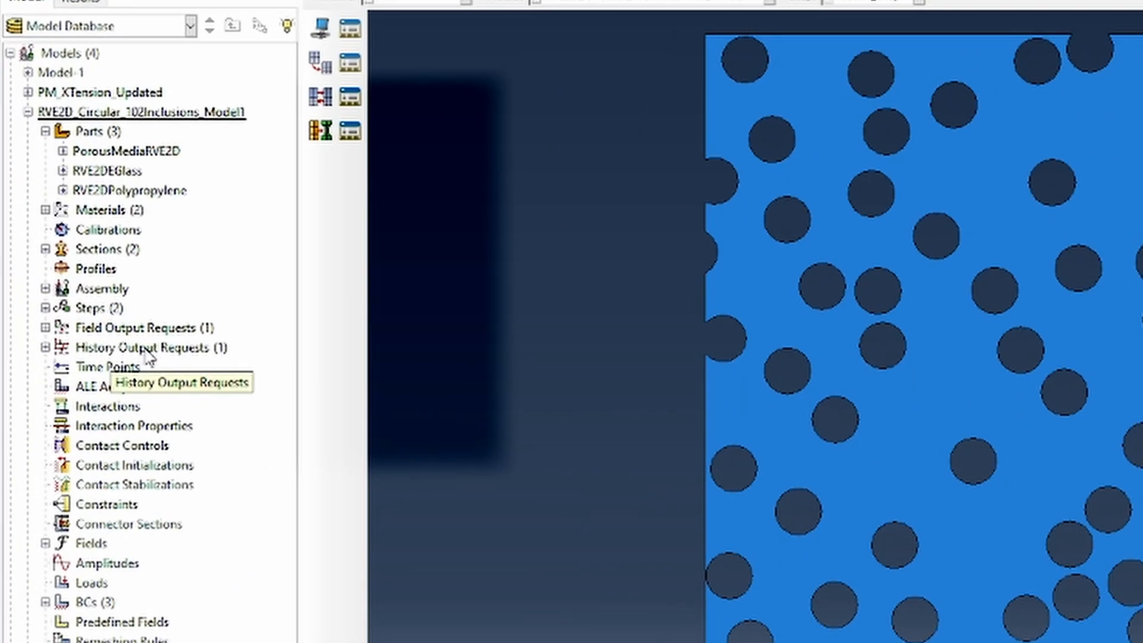
Create a history output request named CNHO in loadingStep, with the PorousMediaRVE2D-1.cornerNodes set as its domain
double_click(148, 357)
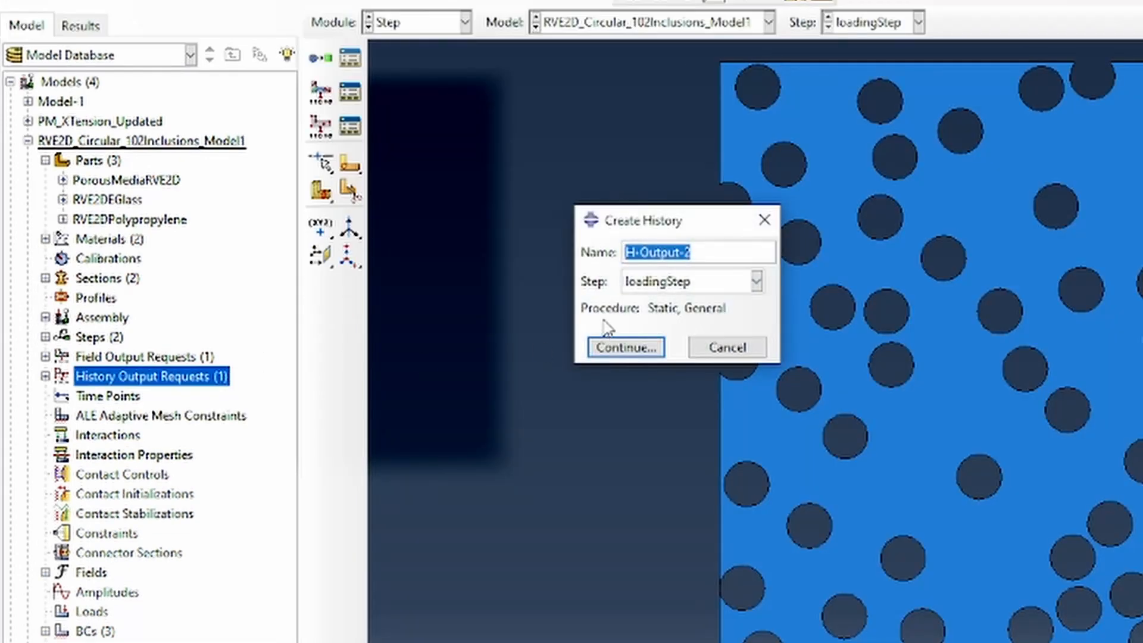
text(CNH)
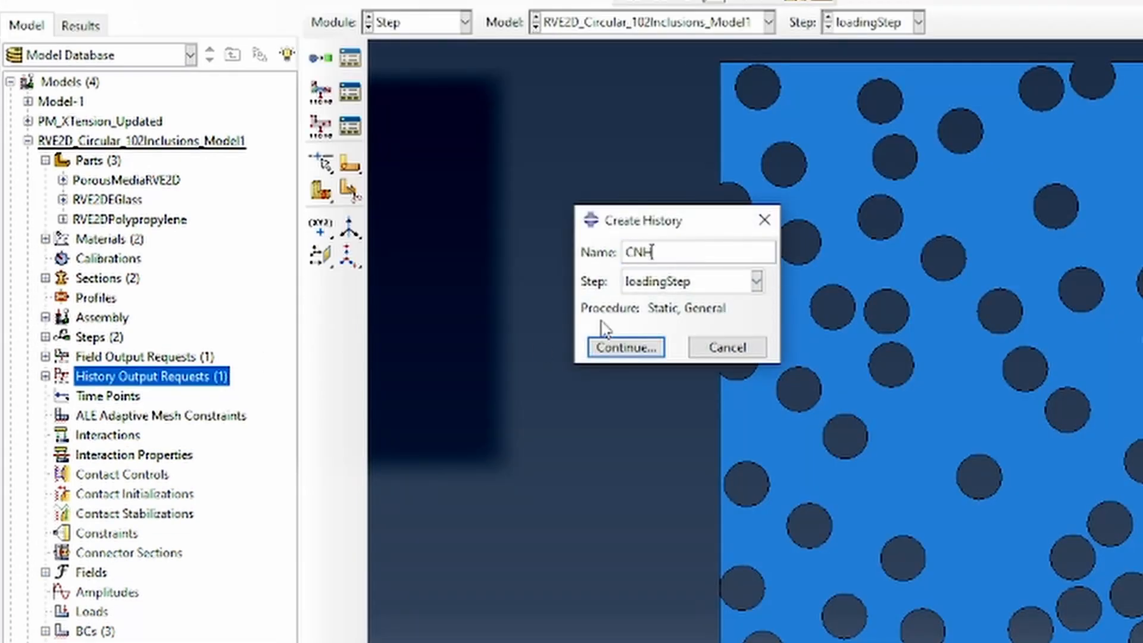
text(O)
click(619, 346)
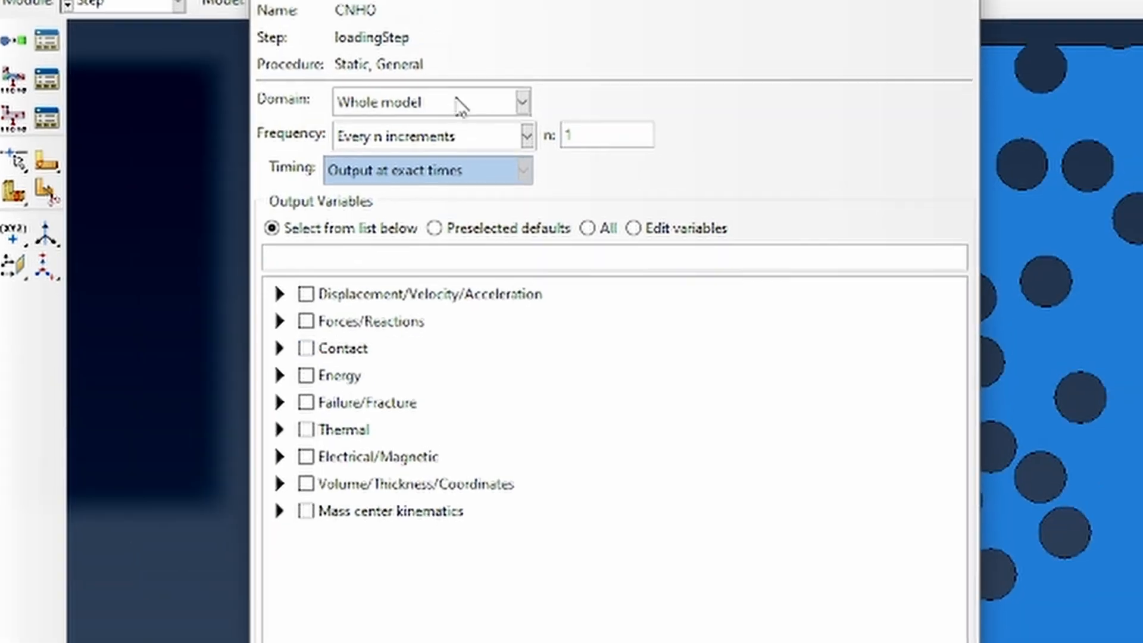
click(461, 107)
click(423, 159)
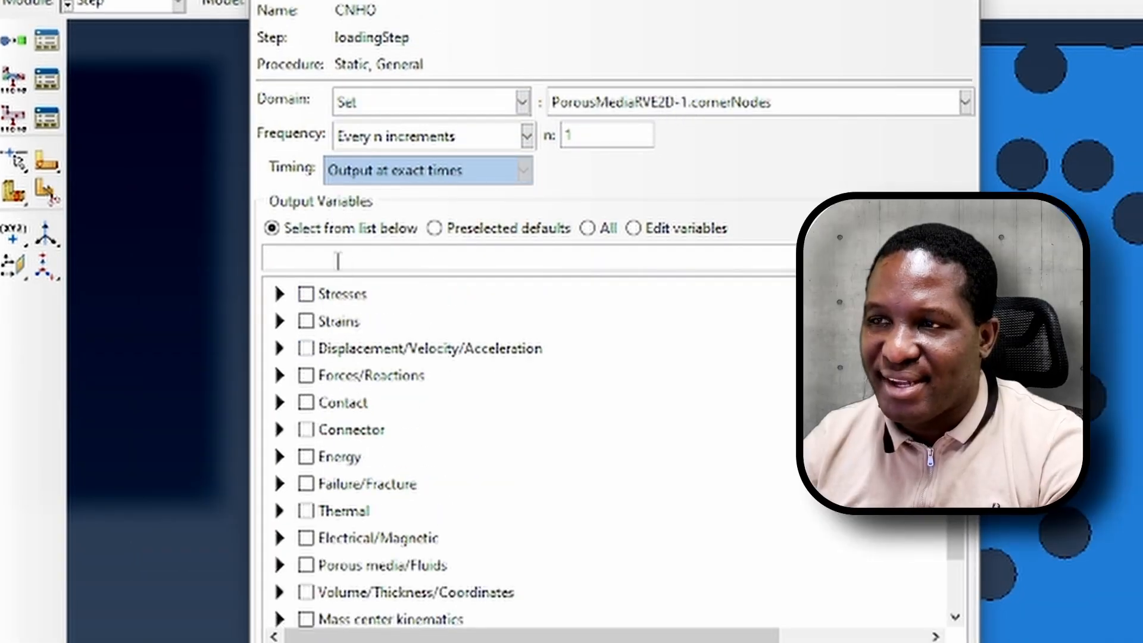
Set the CNHO history output variables to RF1, RF2, COOR1, COOR2, U1, U2
click(316, 262)
text(RF1, RF2, C)
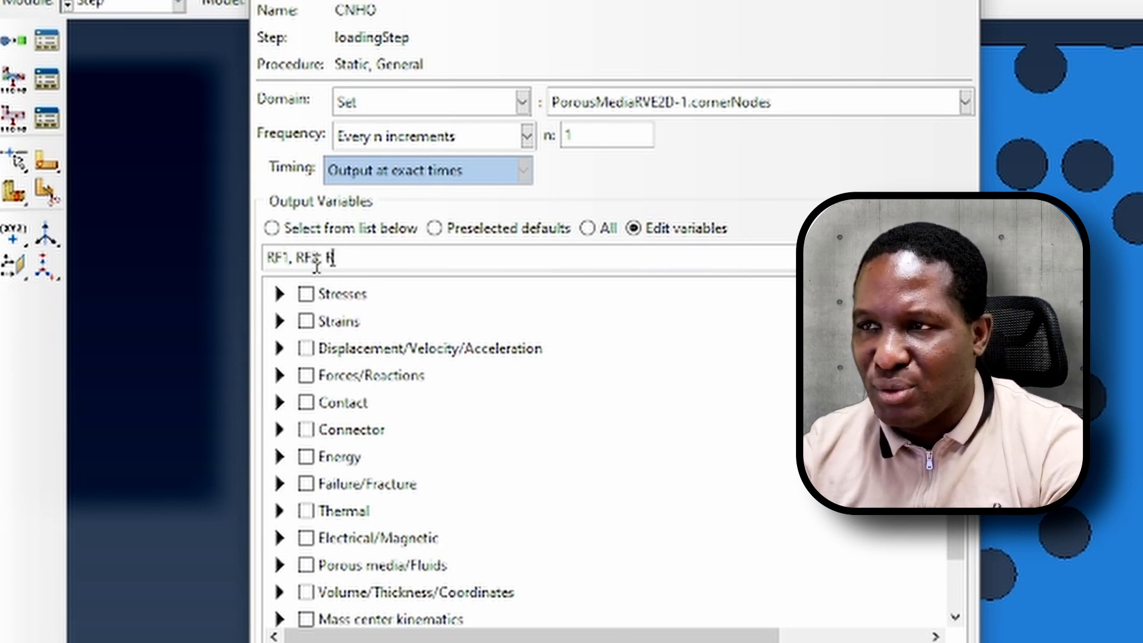
text(OOR1)
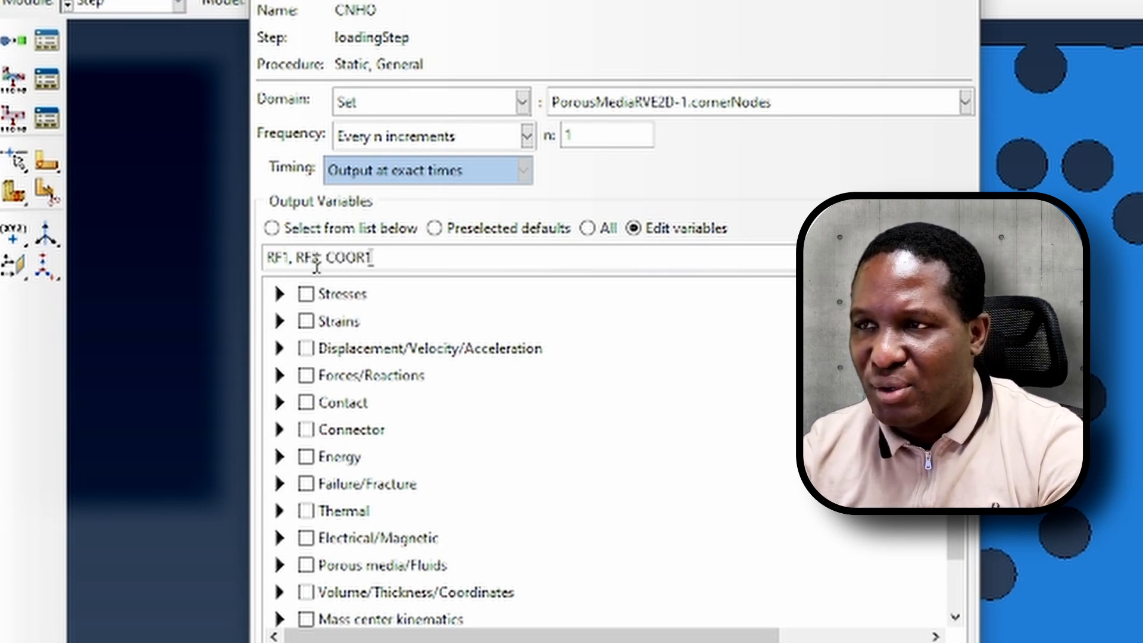
text(, COOR2, U1, U2)
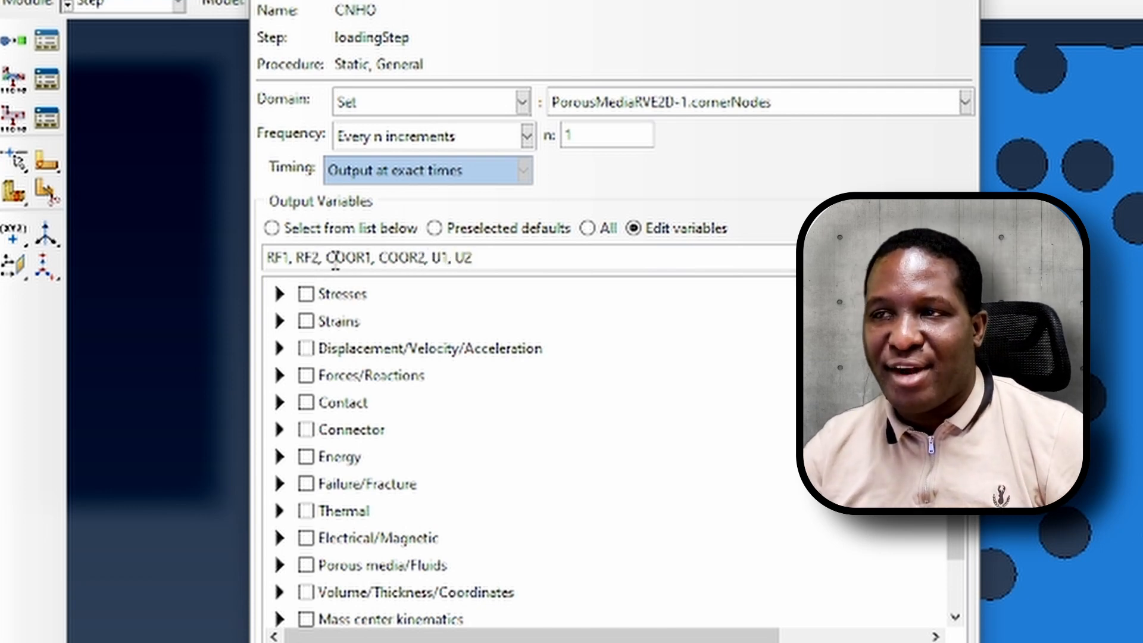
drag(322, 259, 240, 257)
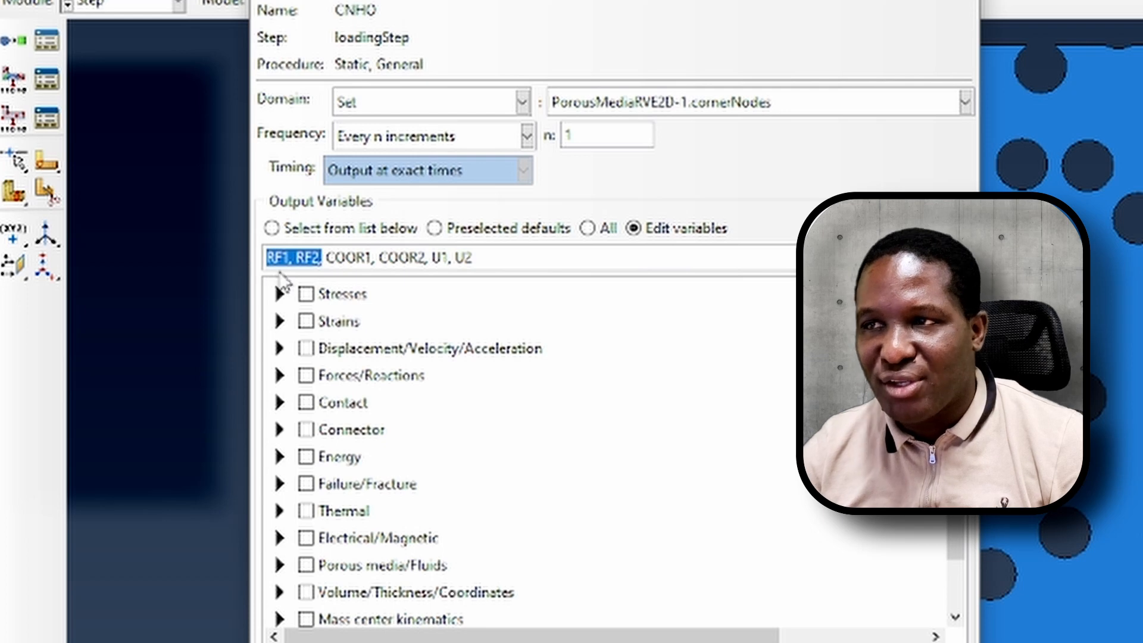
drag(430, 257, 326, 255)
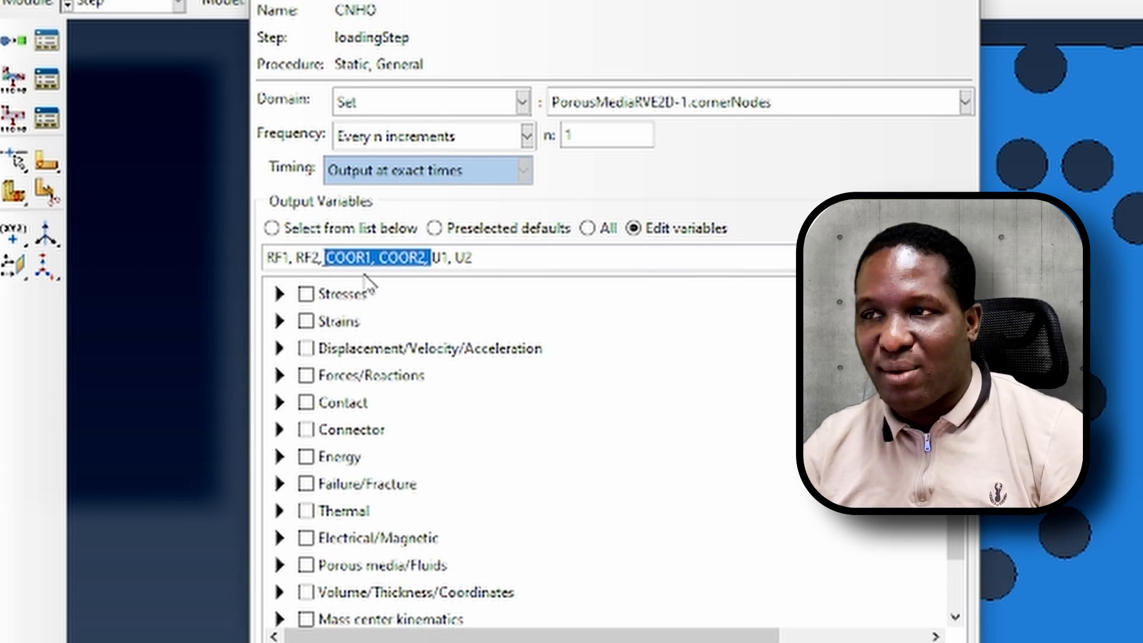
drag(474, 258, 436, 266)
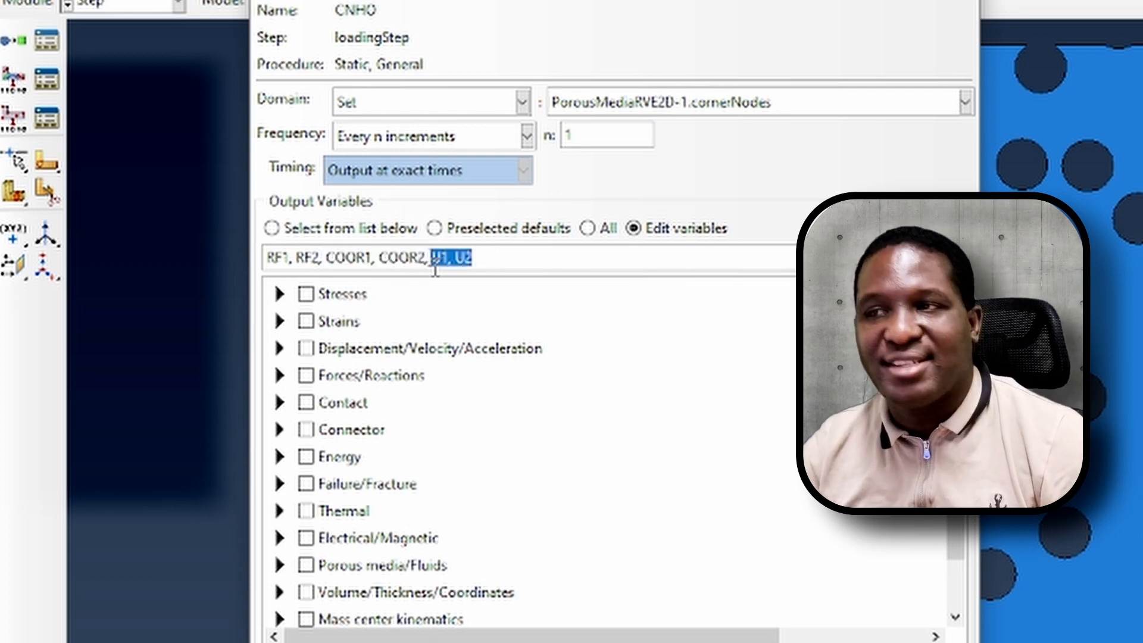
click(507, 257)
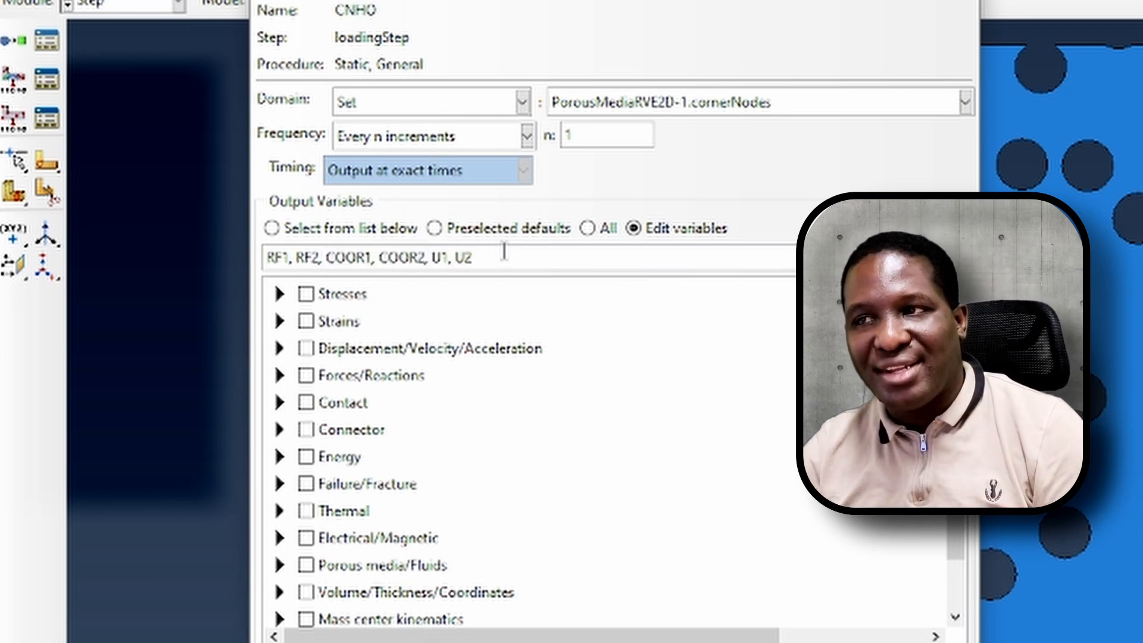
drag(486, 261, 342, 271)
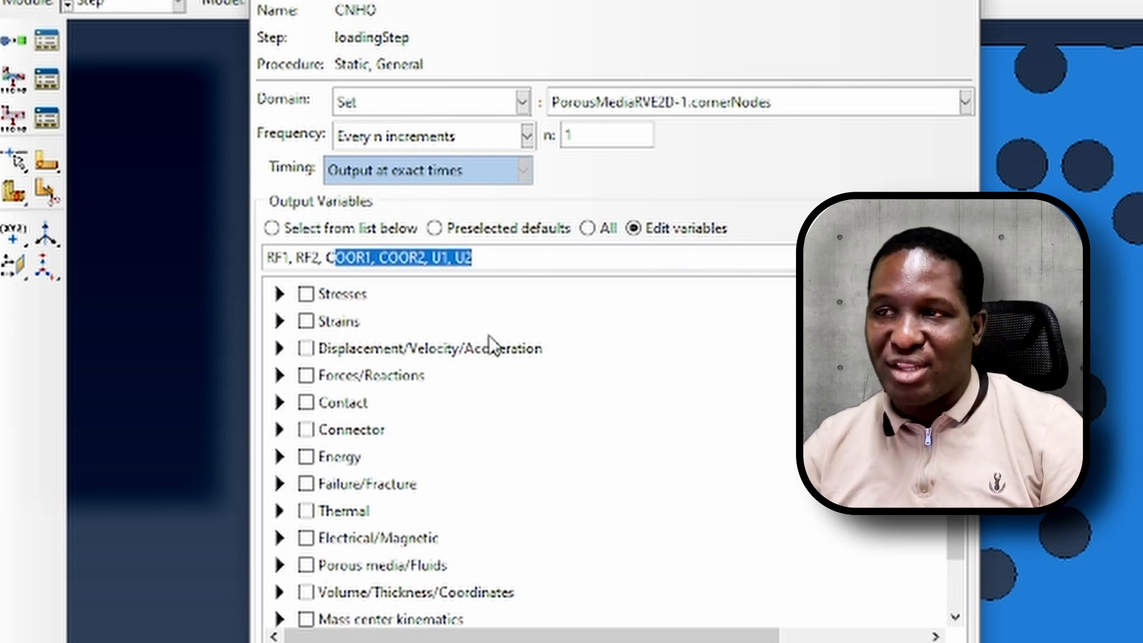
drag(492, 260, 435, 265)
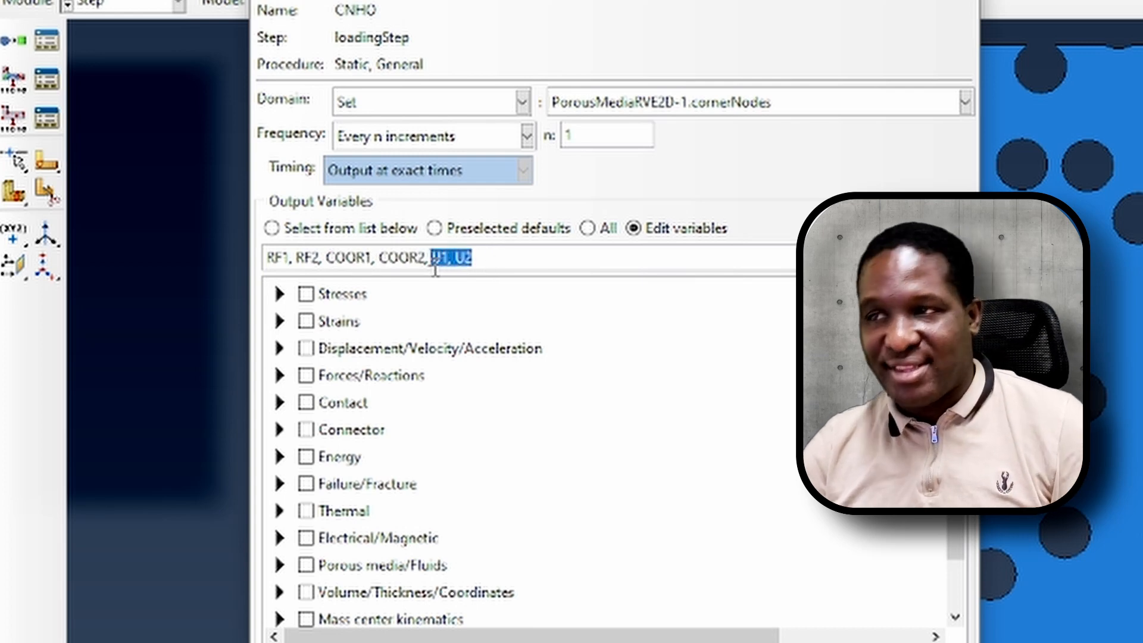
click(514, 259)
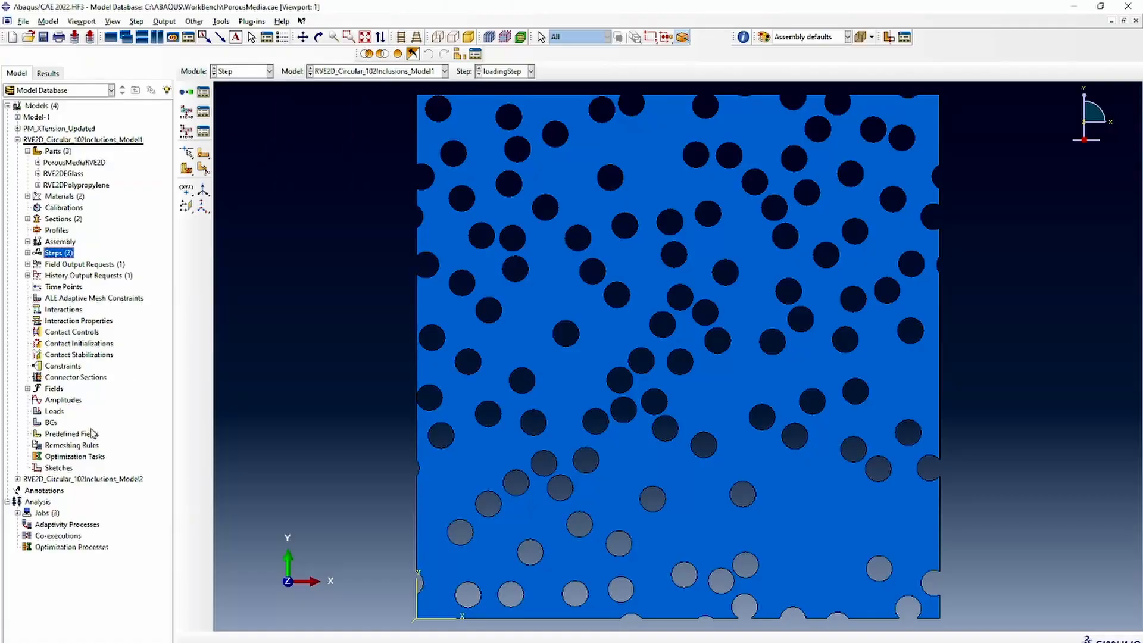
Start a mechanical Displacement/Rotation boundary condition named xBackRoller in the Initial step
double_click(53, 422)
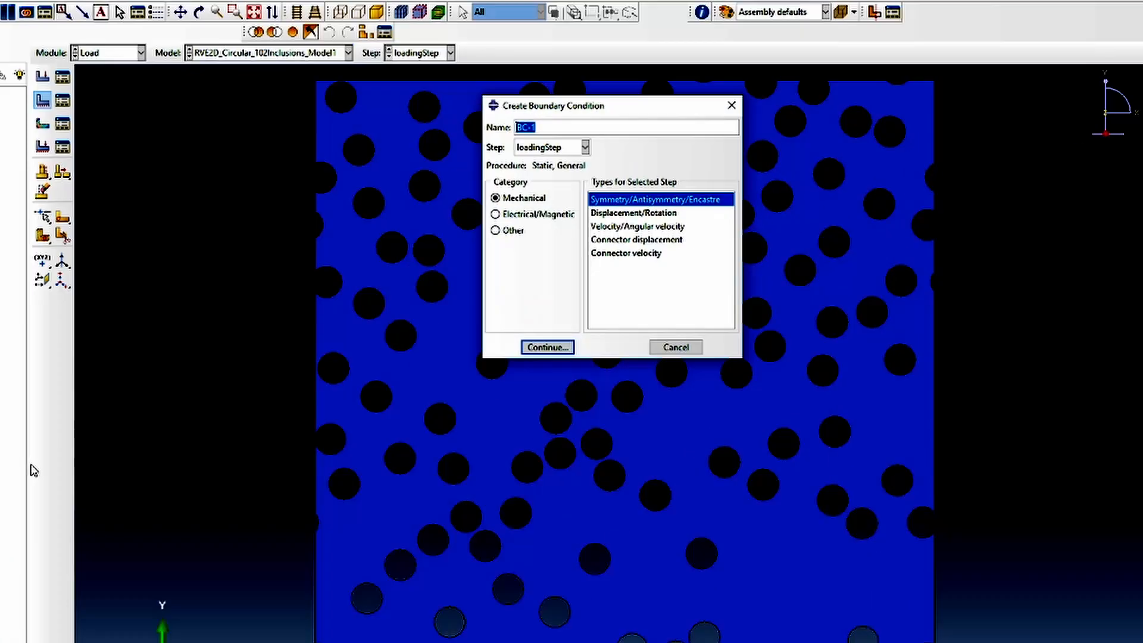
text(xBac)
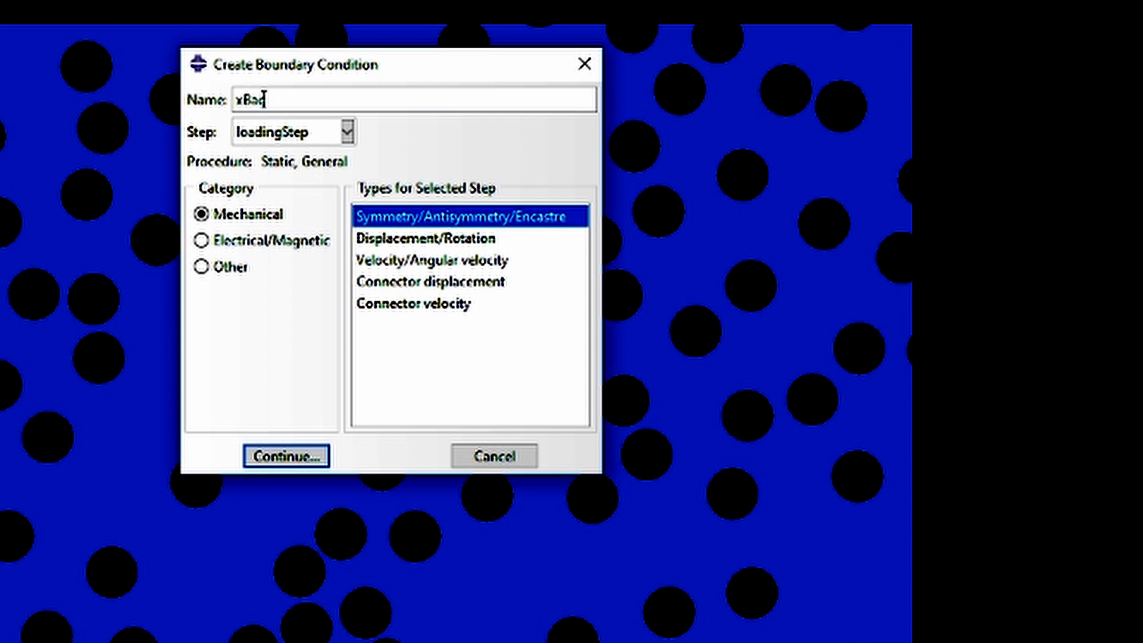
text(kRoller)
click(295, 140)
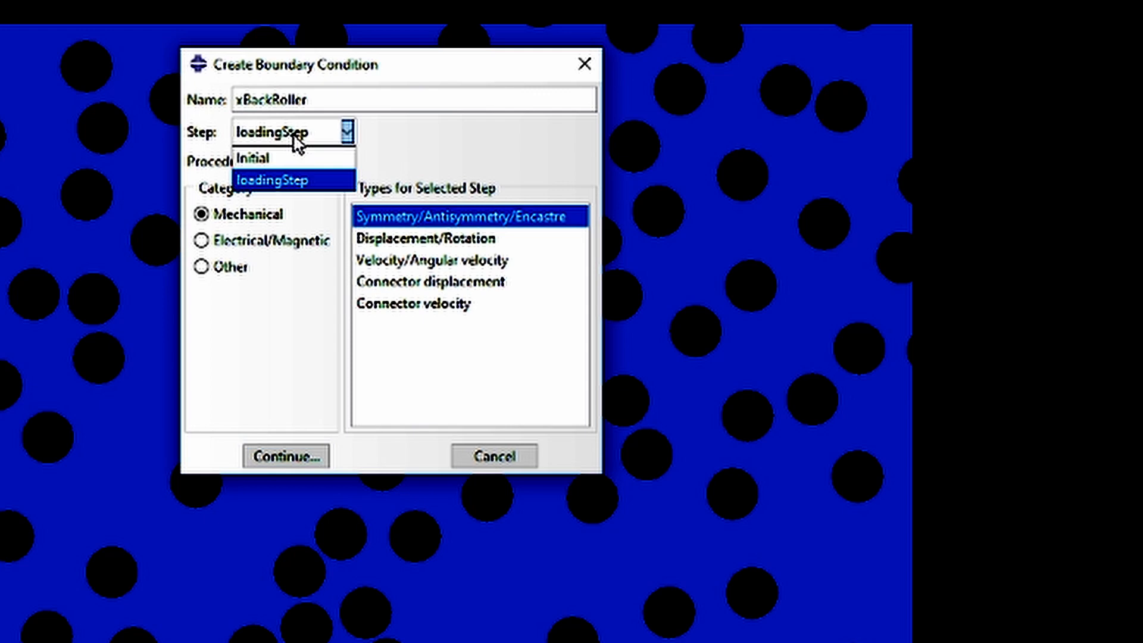
click(275, 159)
click(414, 241)
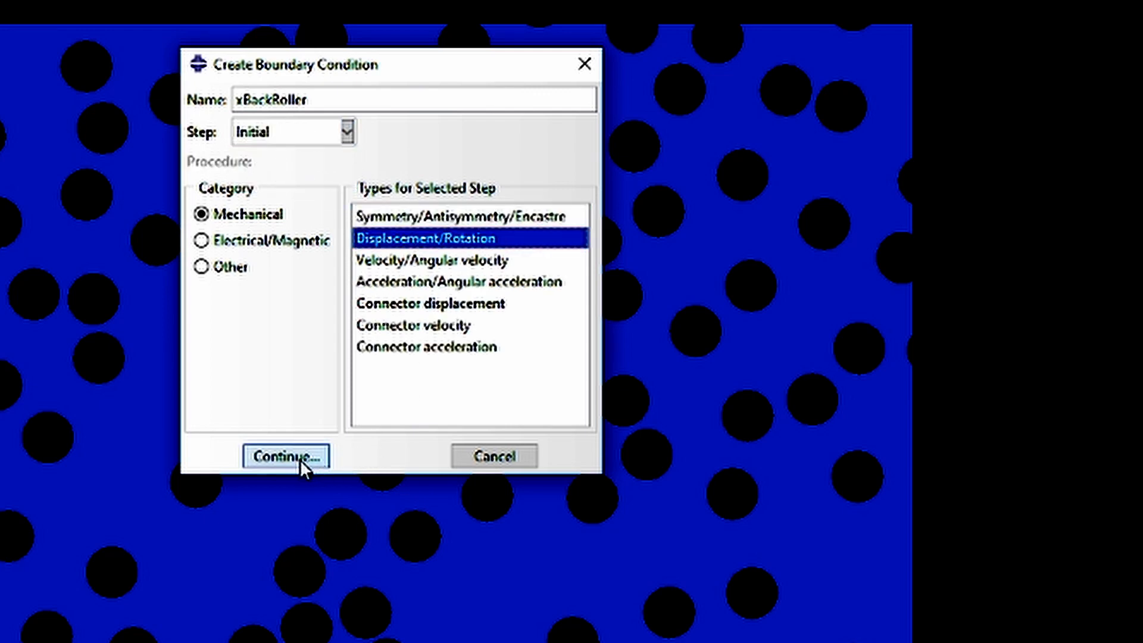
click(299, 460)
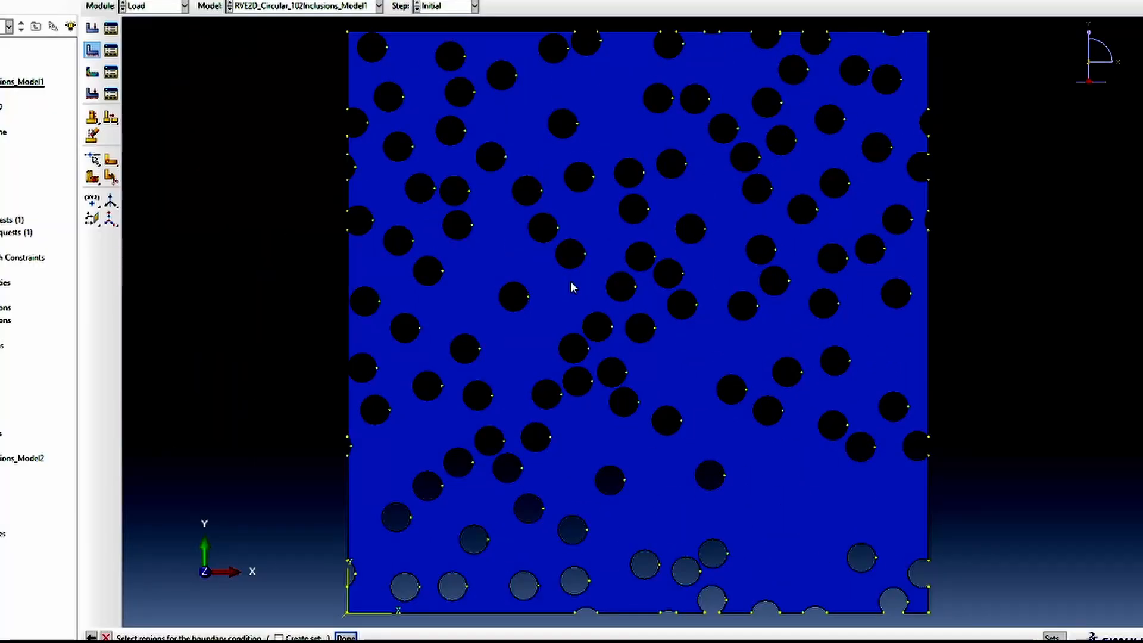
Apply xBackRoller to the upper-left and lower-left corner vertices of the RVE, constraining U1
click(346, 31)
shift+click(346, 613)
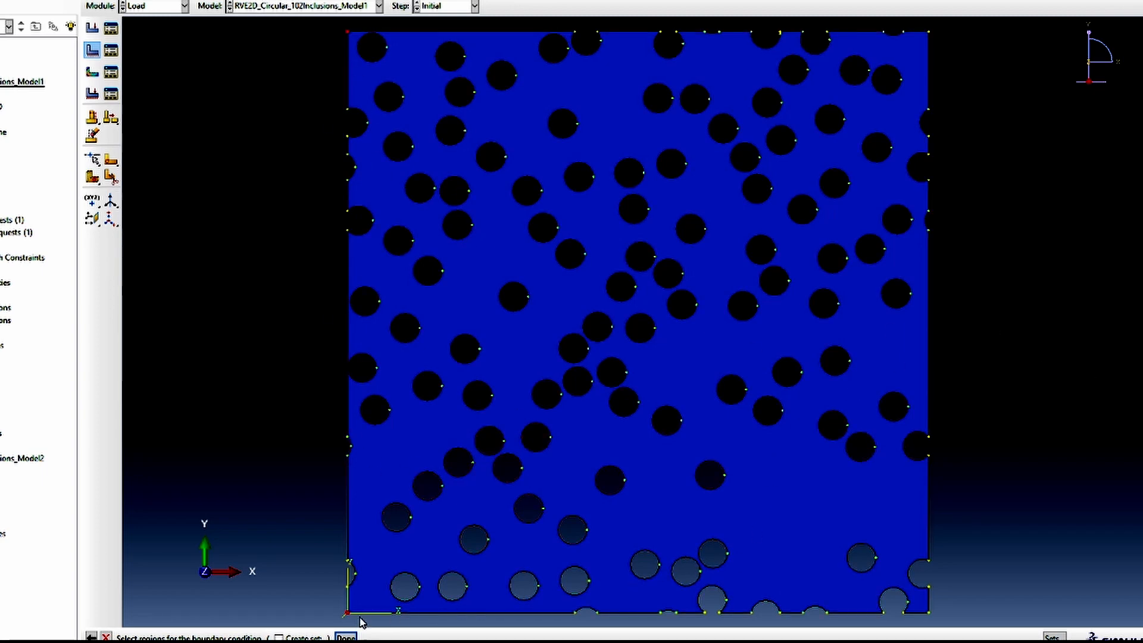
click(346, 637)
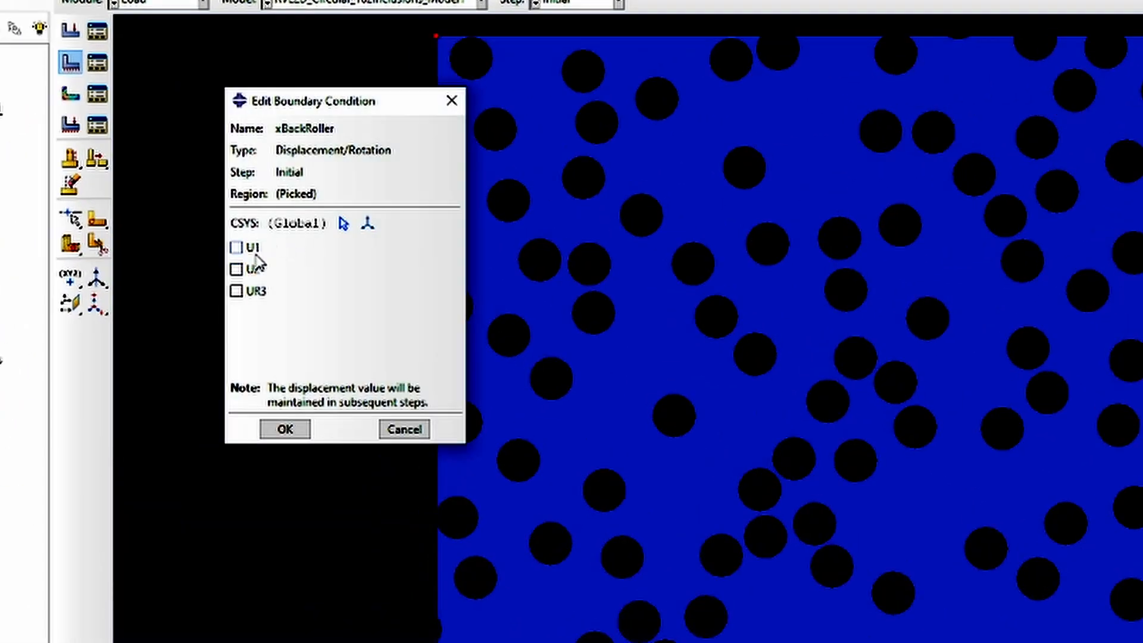
click(219, 180)
click(286, 428)
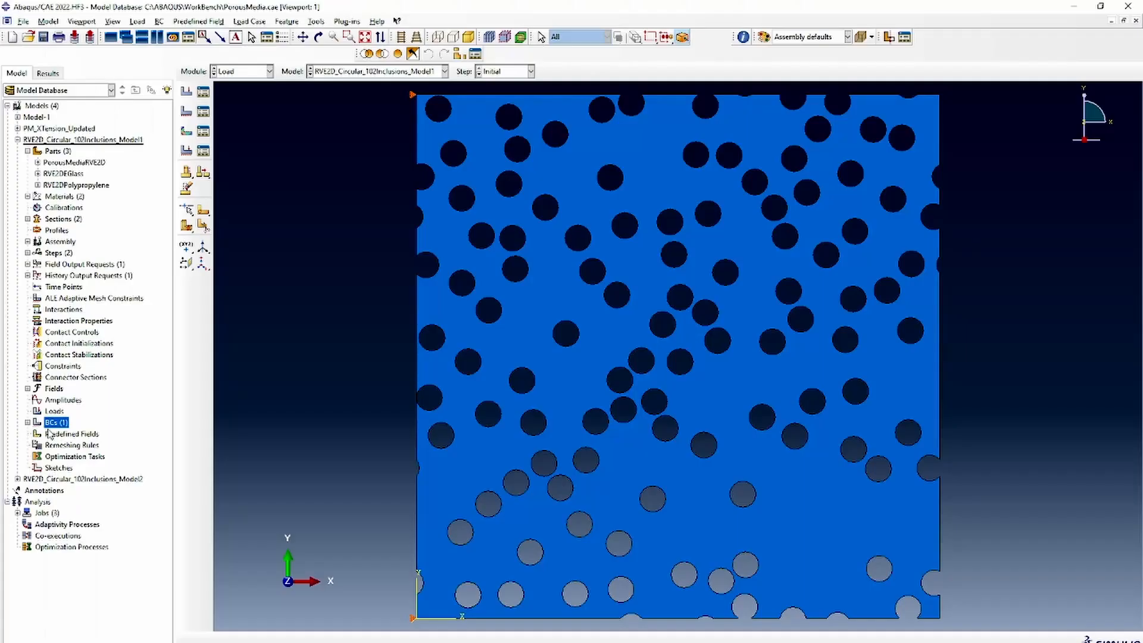
Start a Displacement/Rotation boundary condition named yBaseRoller in the Initial step
double_click(52, 423)
text(x)
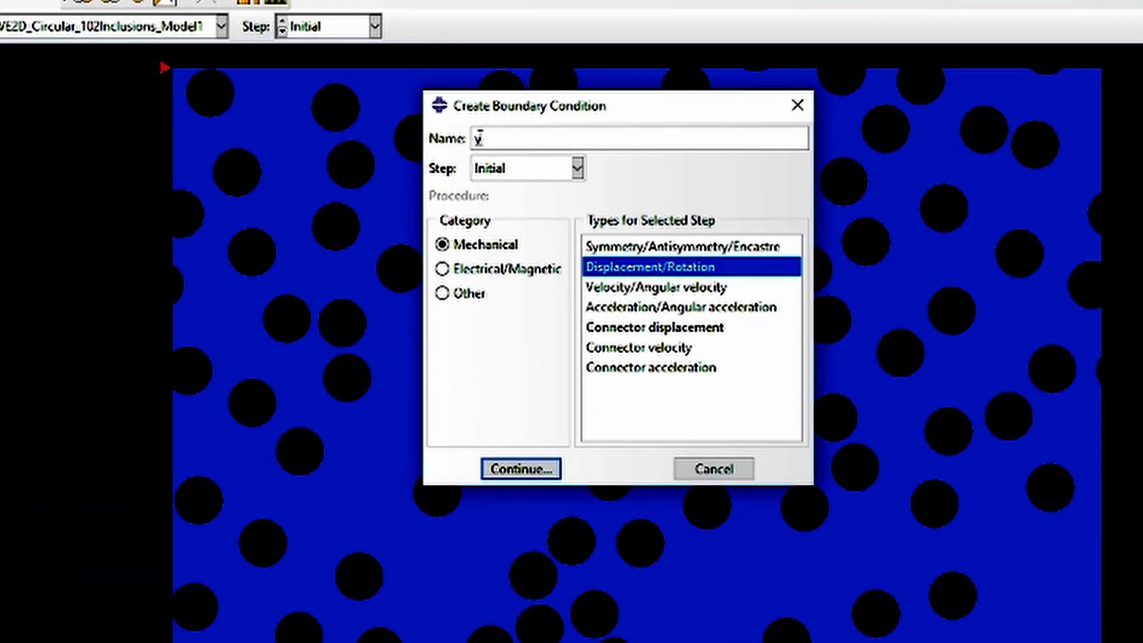
text(BaseRoller)
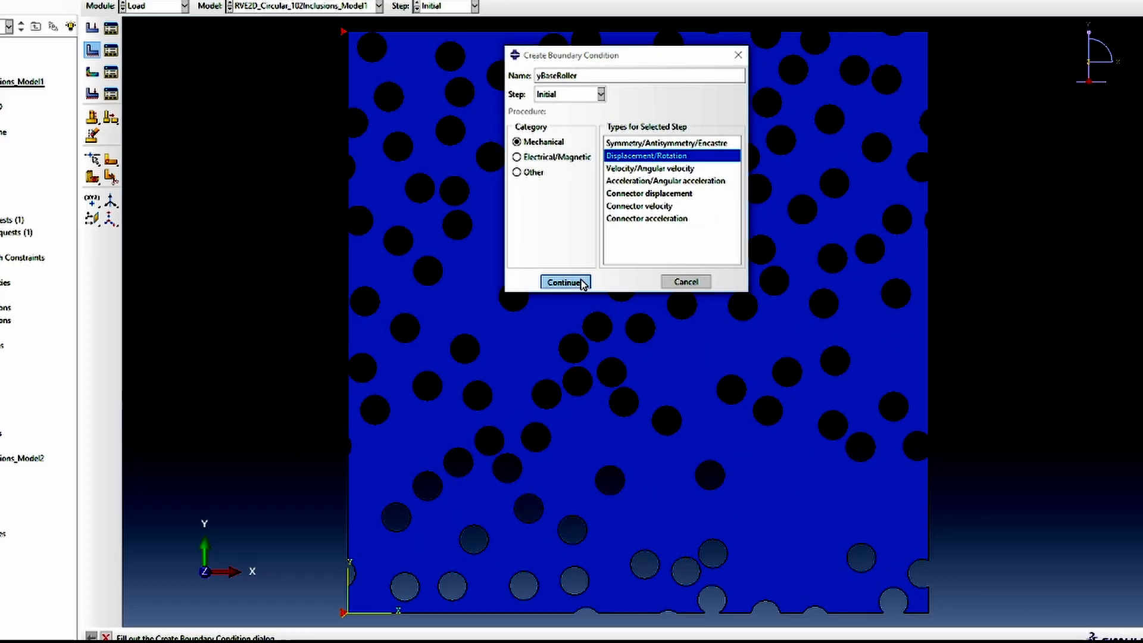
click(545, 469)
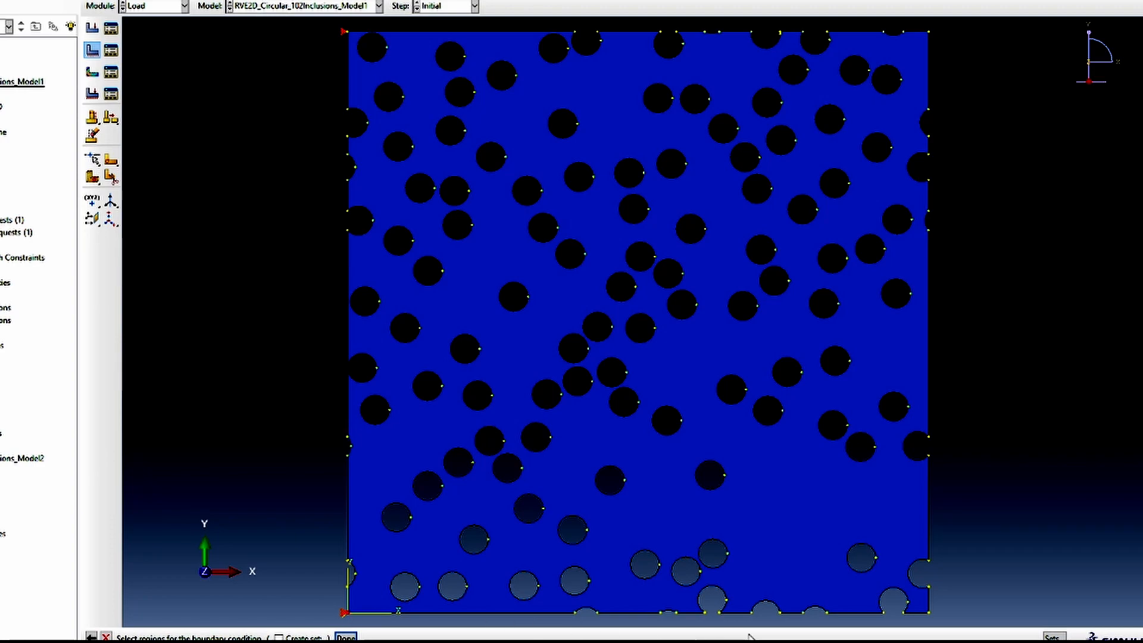
Apply yBaseRoller to the corner vertices at the base of the RVE, constraining U2
click(930, 613)
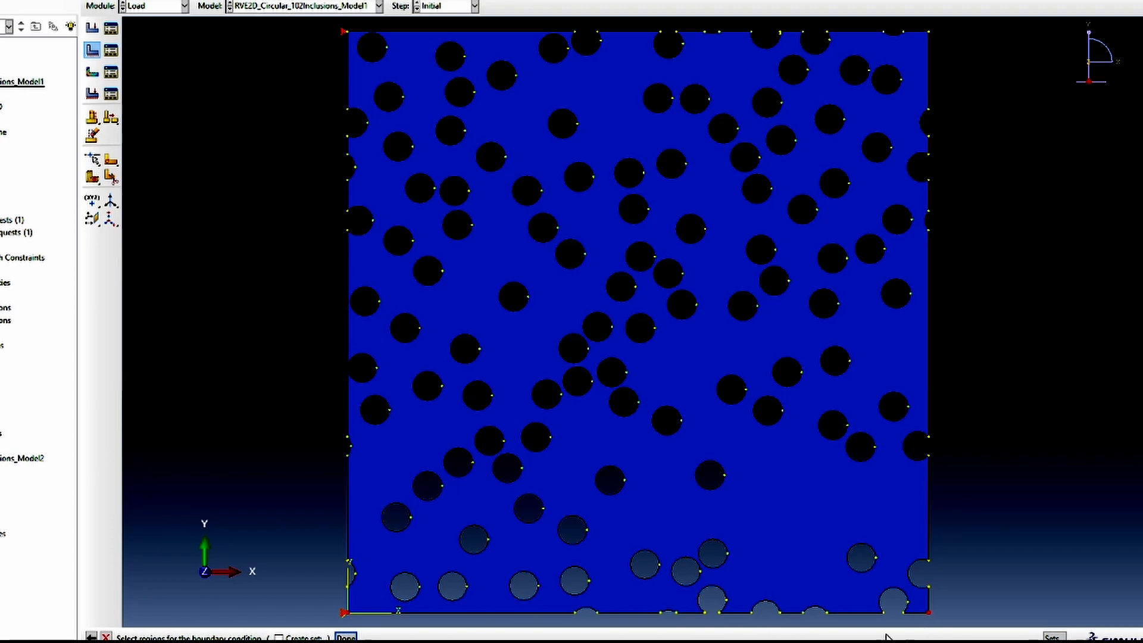
click(346, 637)
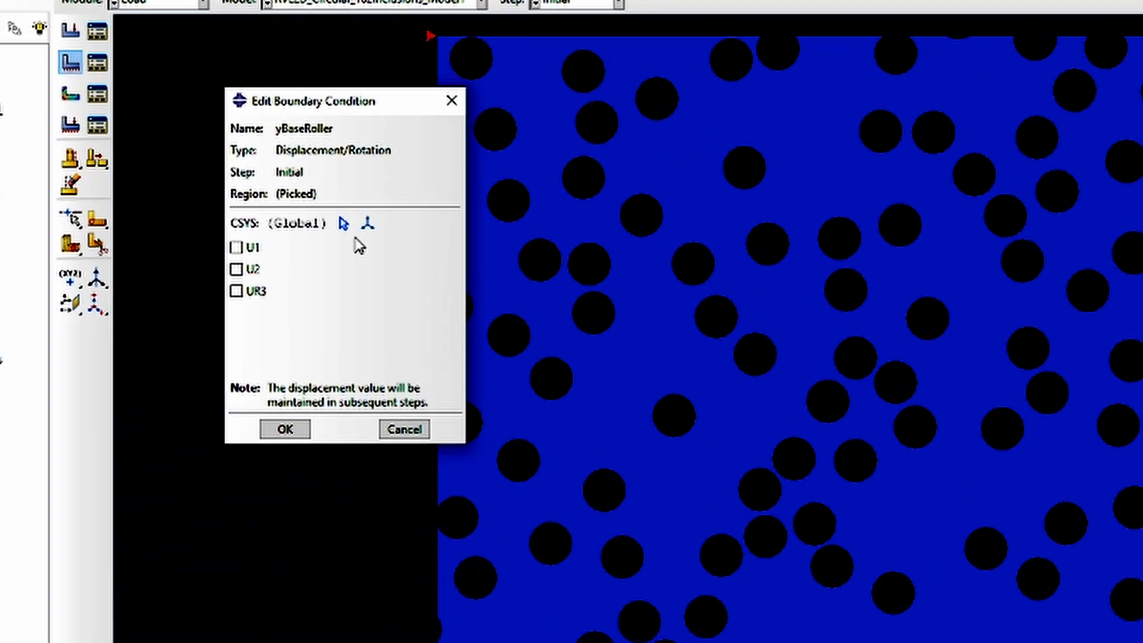
click(218, 195)
click(282, 426)
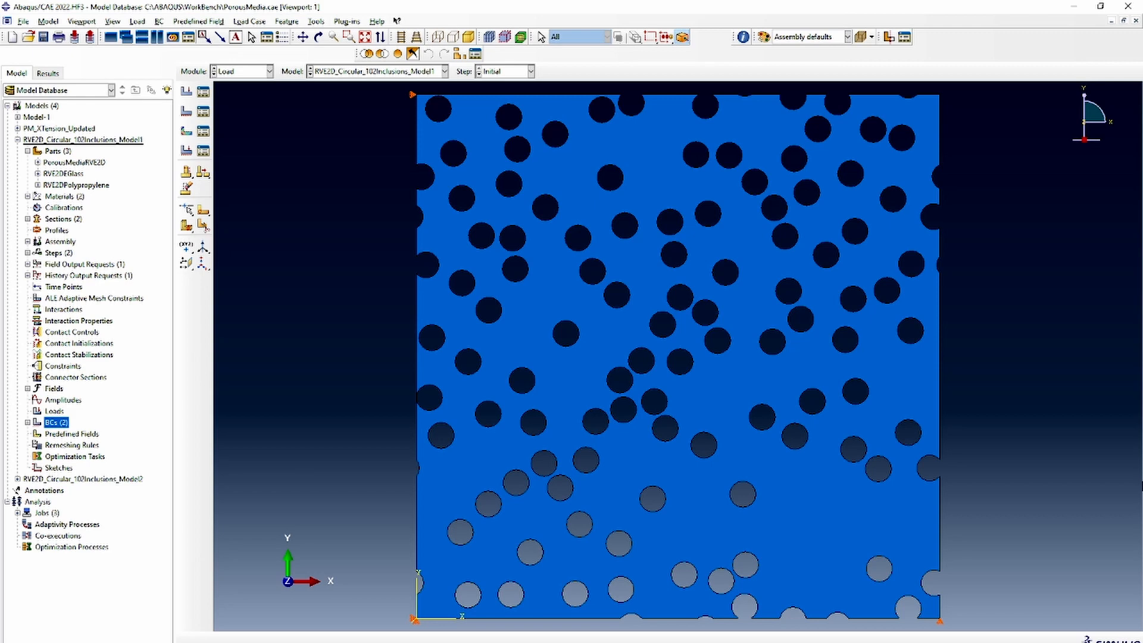
Start a Displacement/Rotation boundary condition named xTensileLoad in loadingStep
double_click(57, 422)
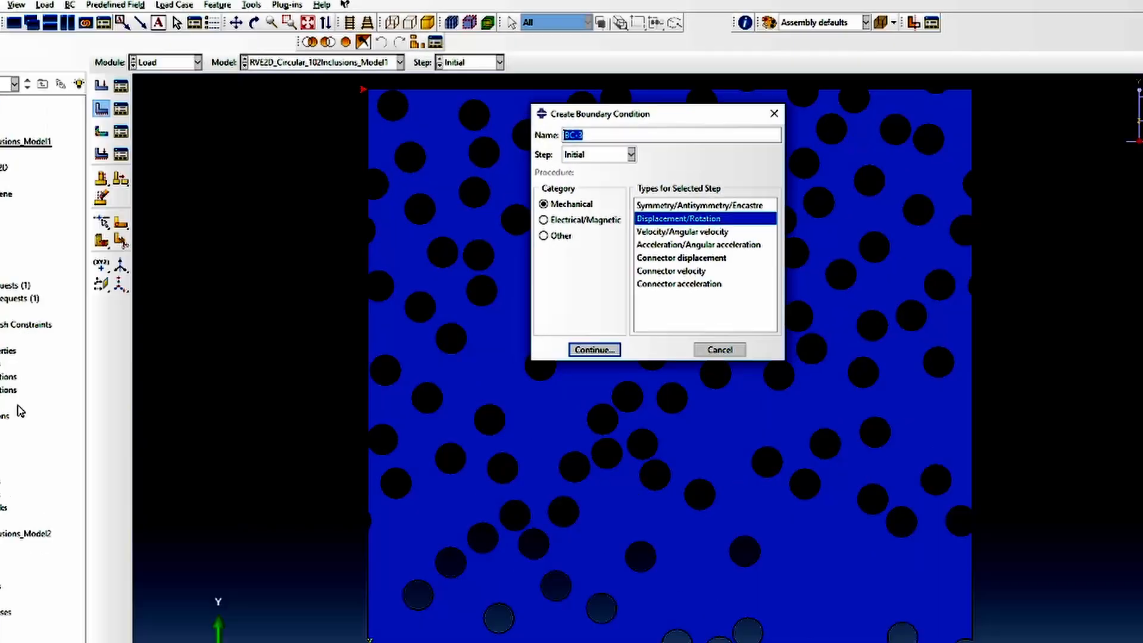
text(xTensileLoad)
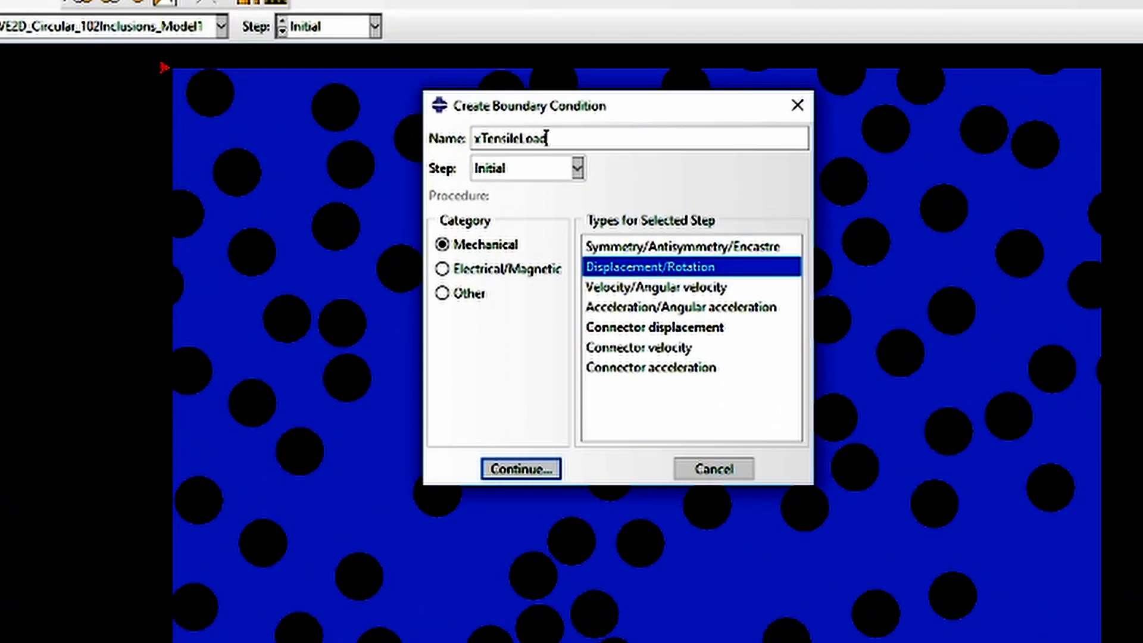
click(519, 175)
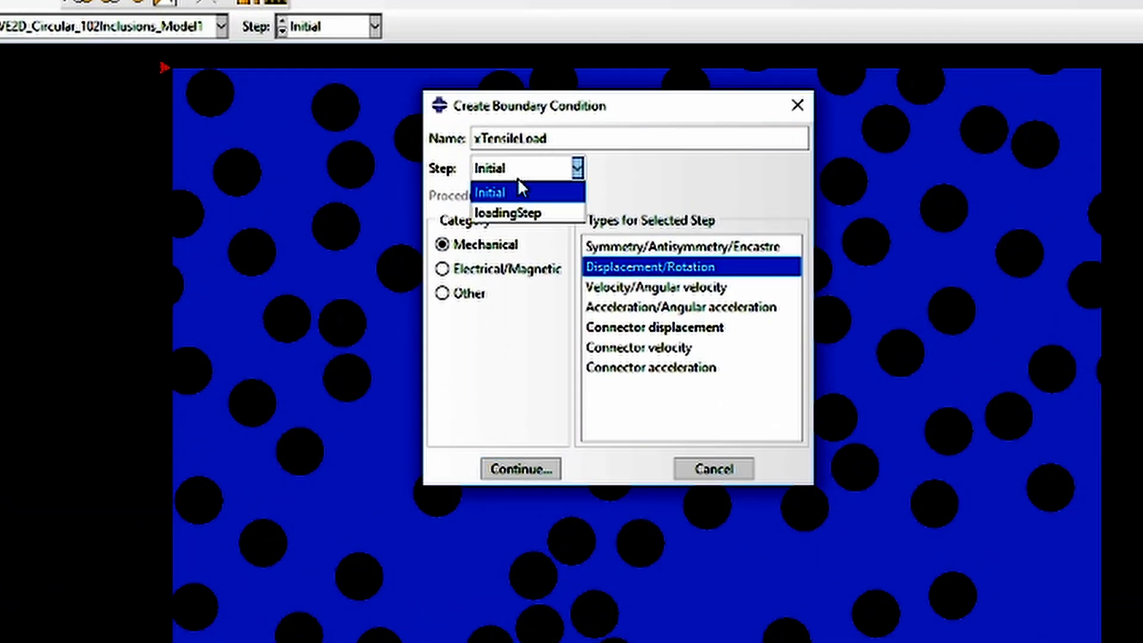
click(523, 213)
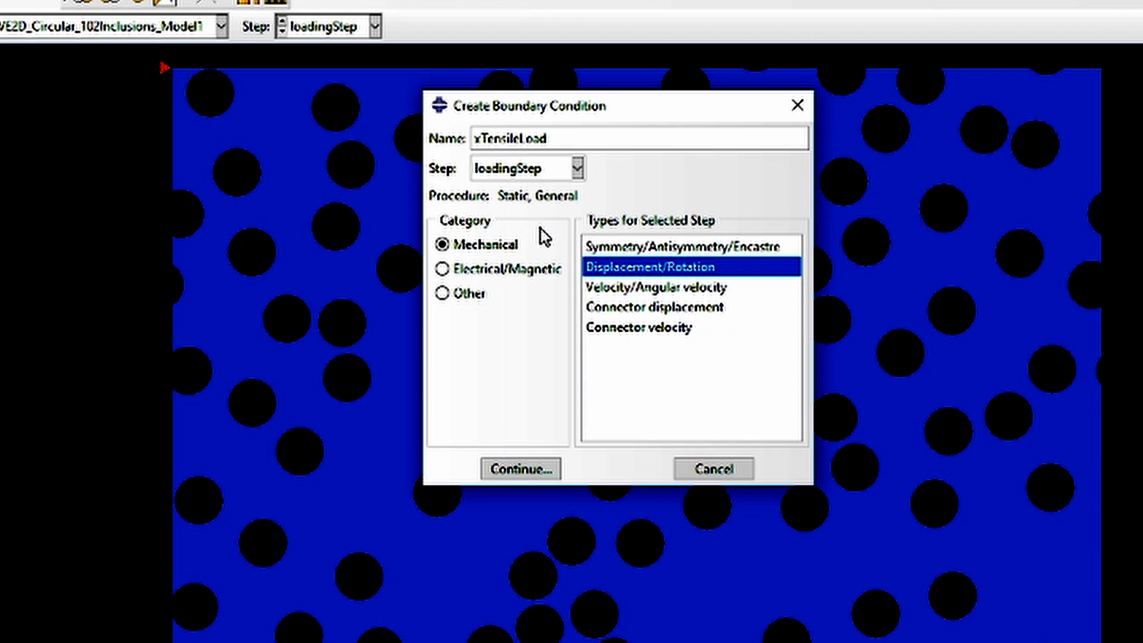
click(511, 468)
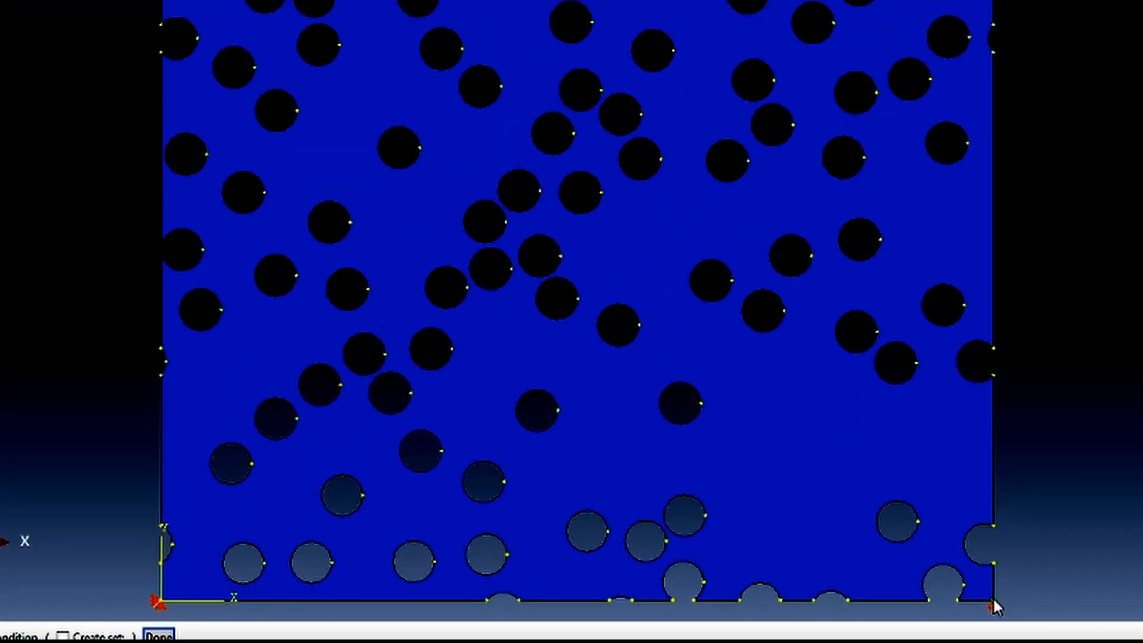
Apply xTensileLoad to the lower-right corner vertex of the RVE with a U1 displacement of 10
click(992, 602)
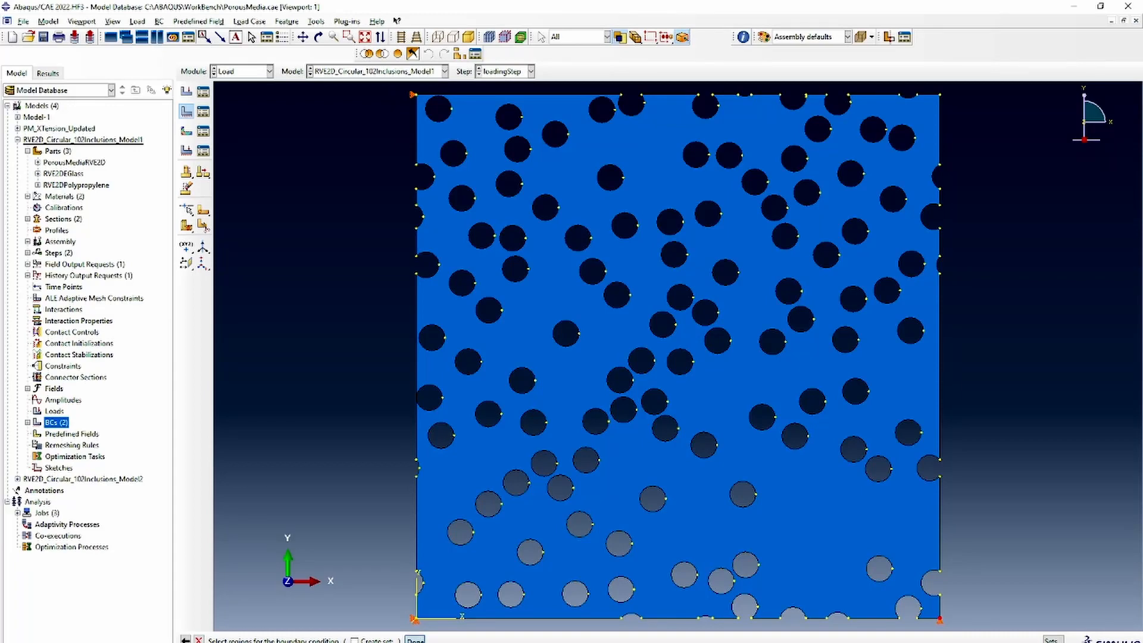
click(157, 632)
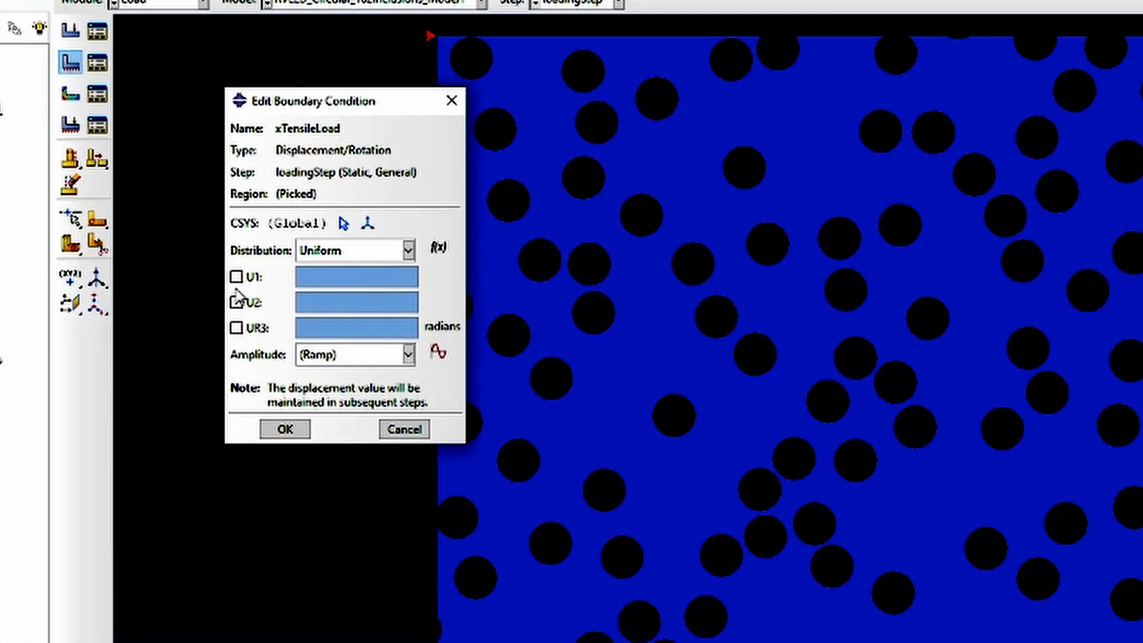
click(236, 277)
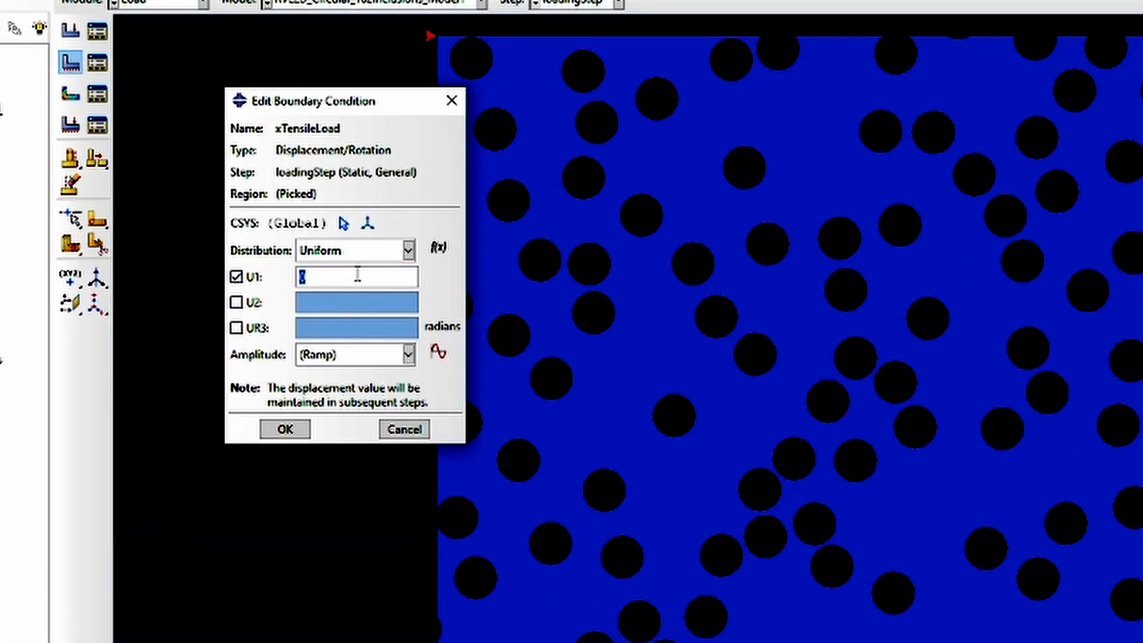
text(20)
key(BackSpace)
key(BackSpace)
text(10)
click(285, 428)
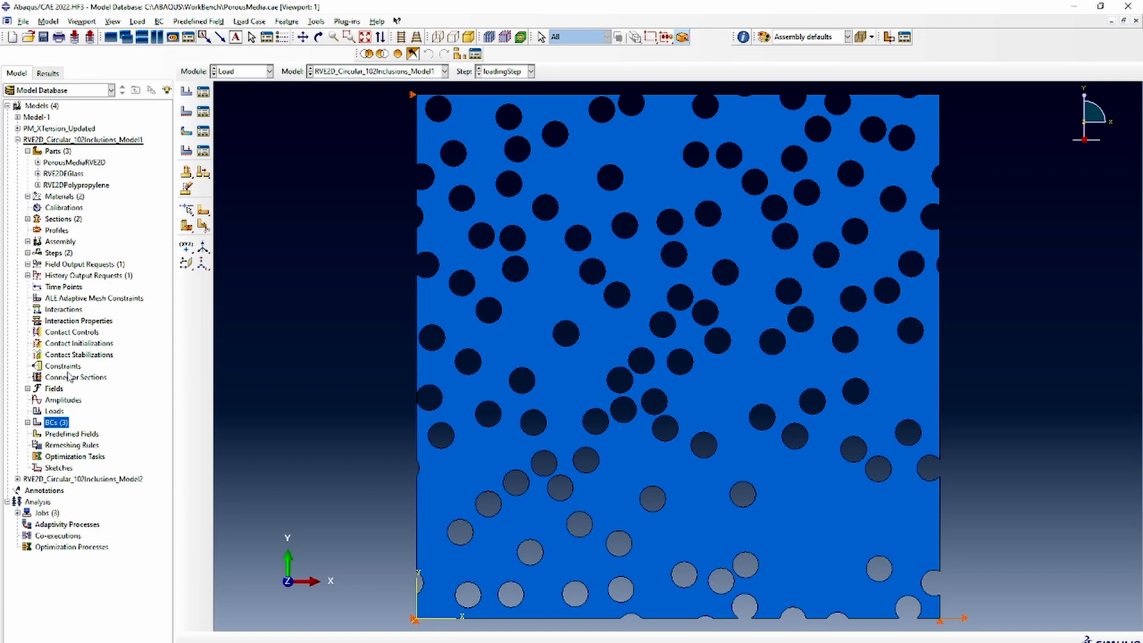
Create a full-analysis job named PMSimulation for RVE2D_Circular_102Inclusions_Model1 with the default settings
double_click(48, 513)
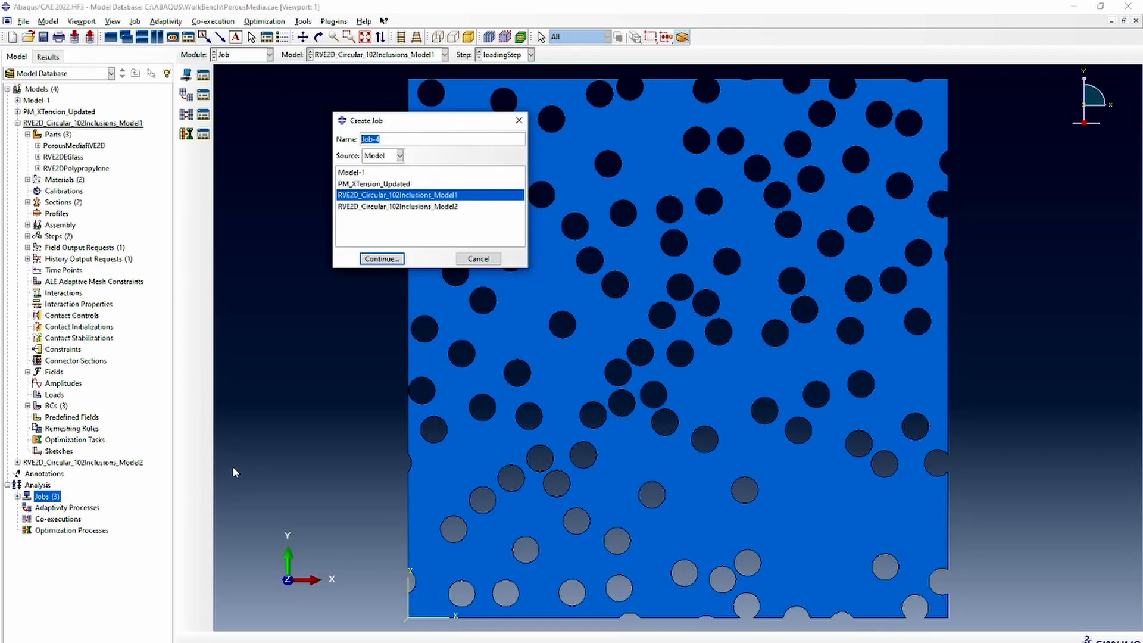
text(RM)
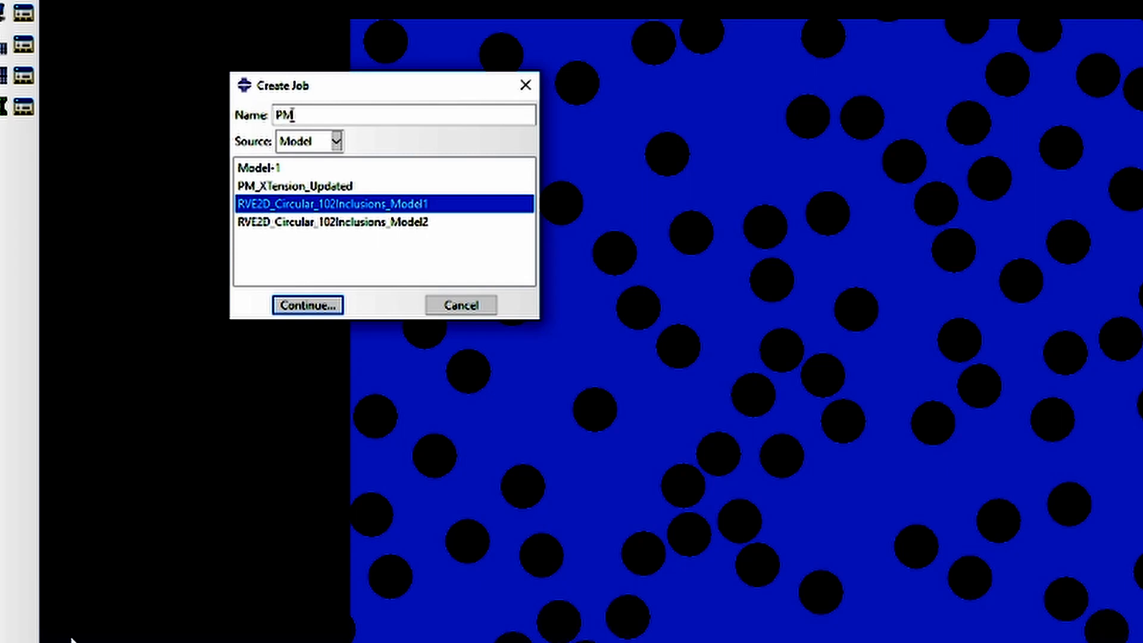
text(Simulation)
click(315, 307)
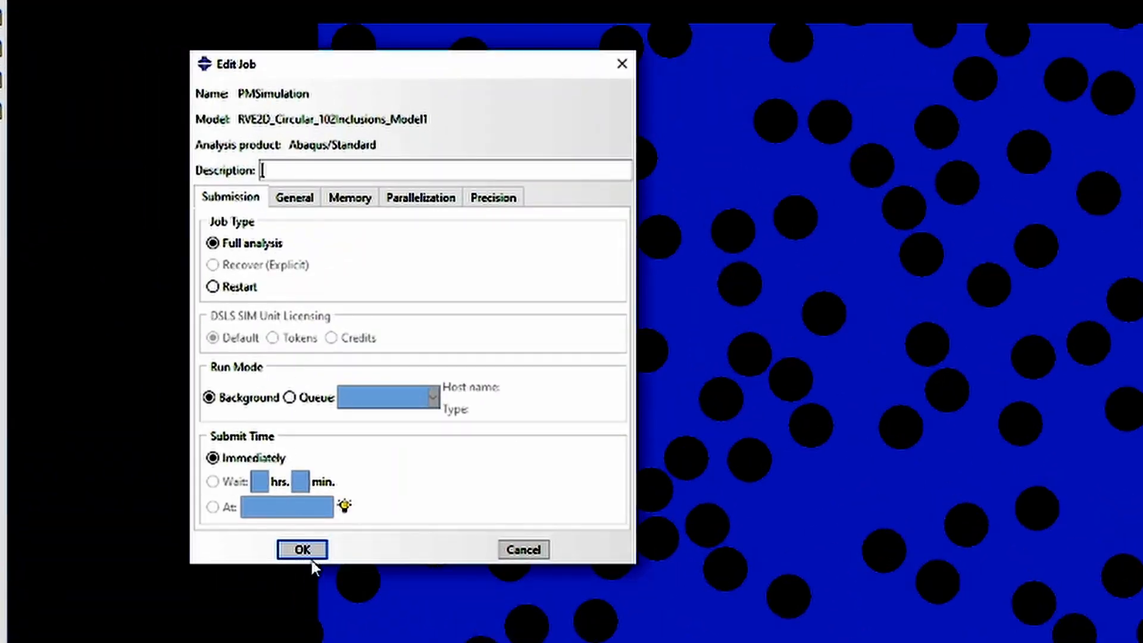
click(312, 550)
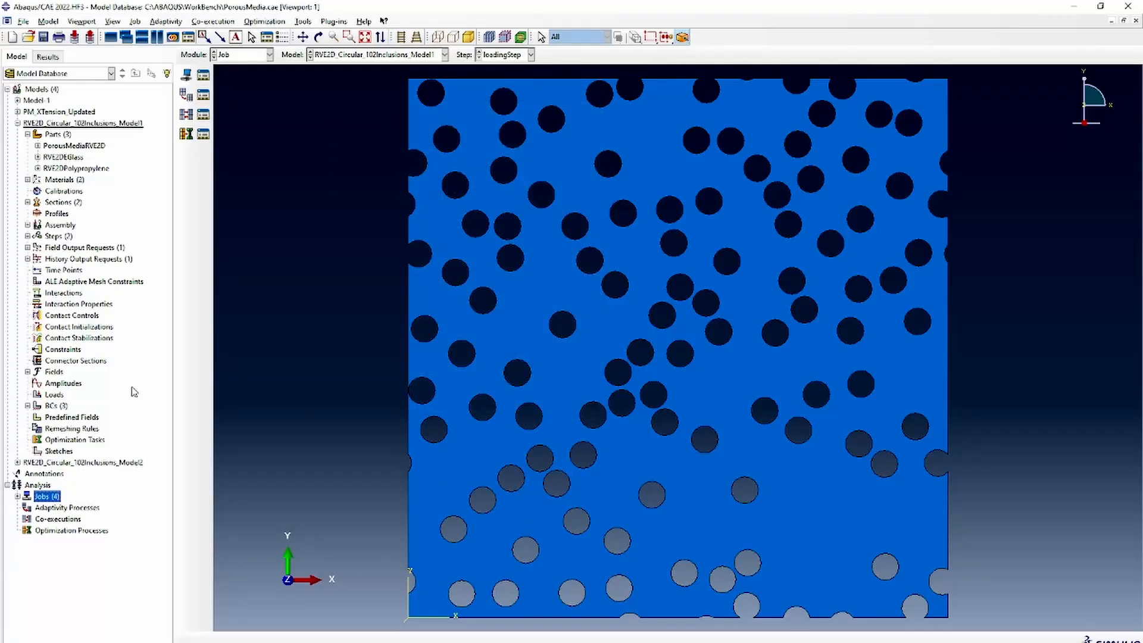
List the analysis jobs and select the PMSimulation job
click(18, 497)
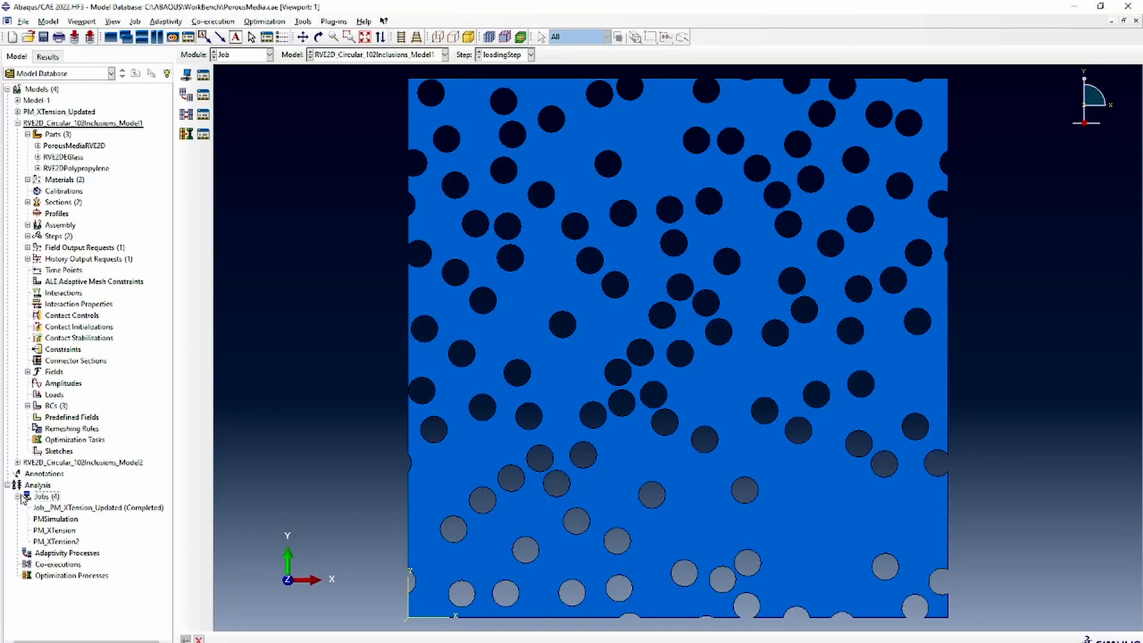
click(66, 520)
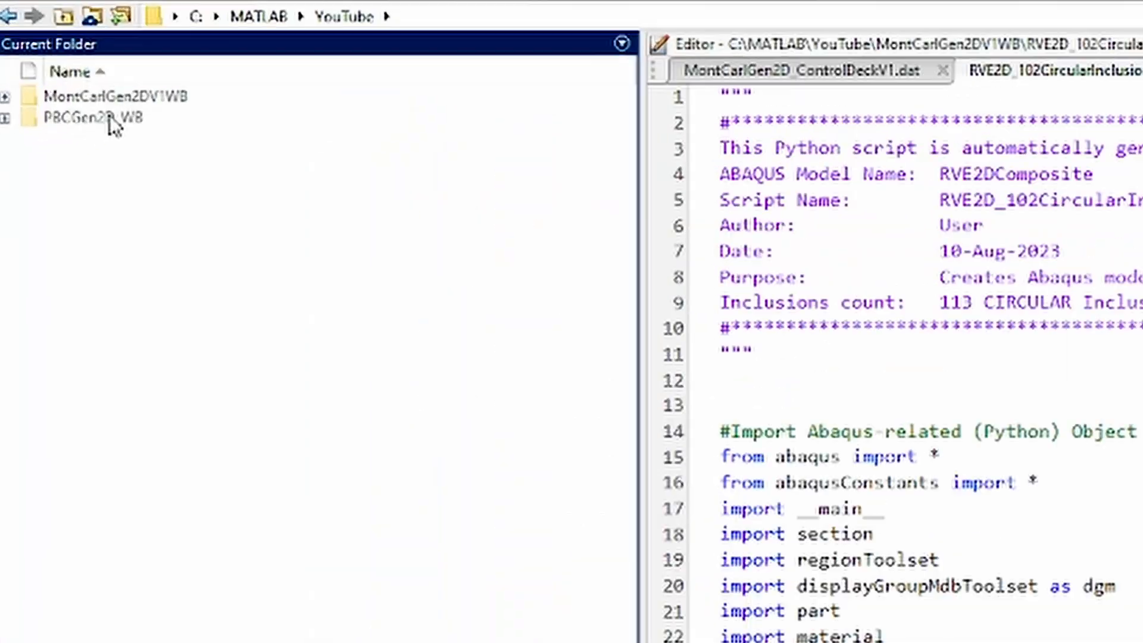
Switch to MATLAB, open the PBCGen2D_WB folder to check its PBCGen2D files, and clear the Command Window with clc
double_click(110, 117)
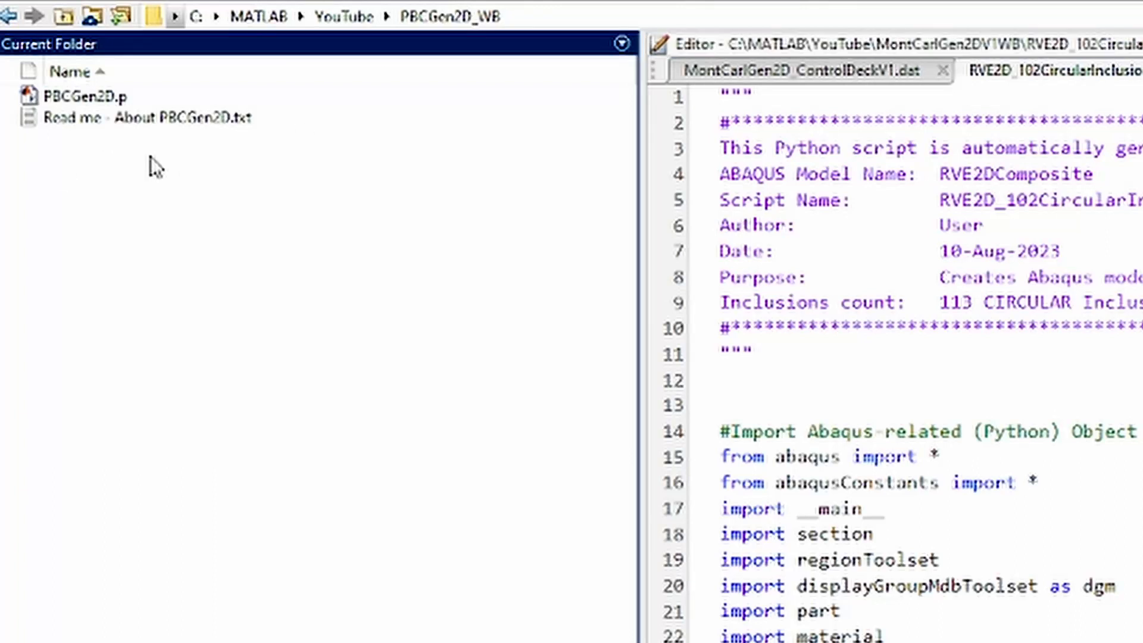
click(100, 97)
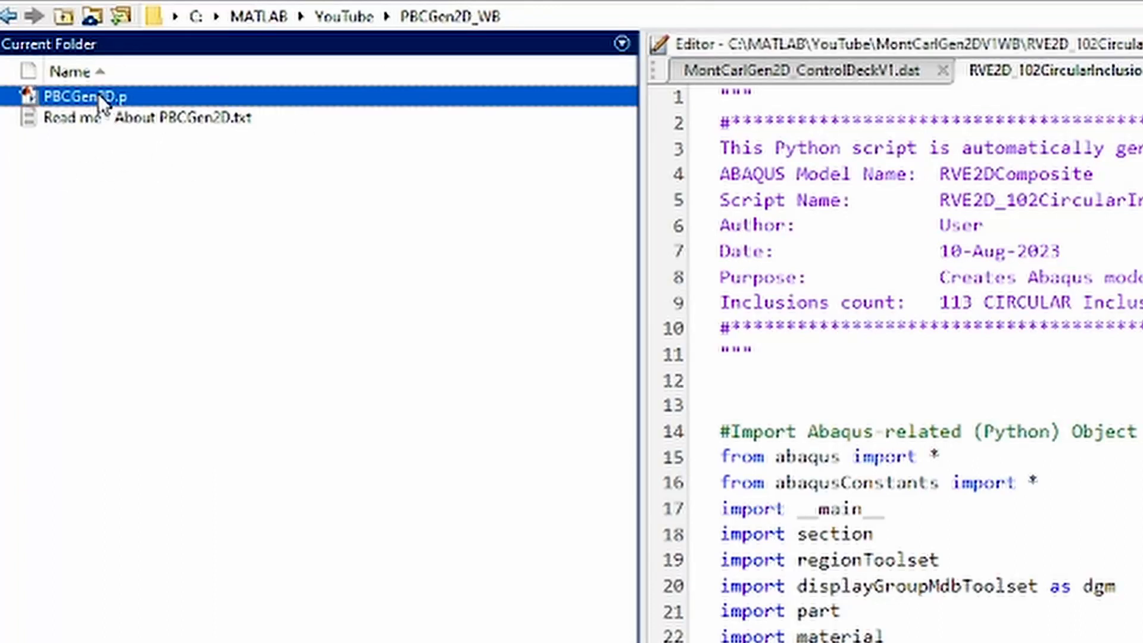
click(135, 119)
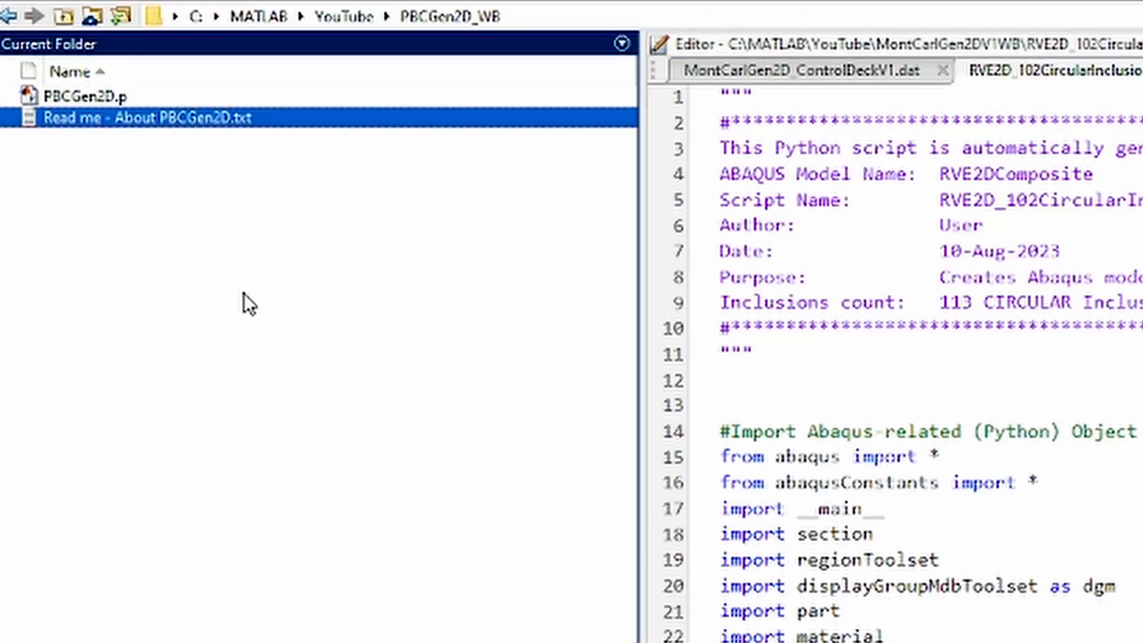
click(274, 346)
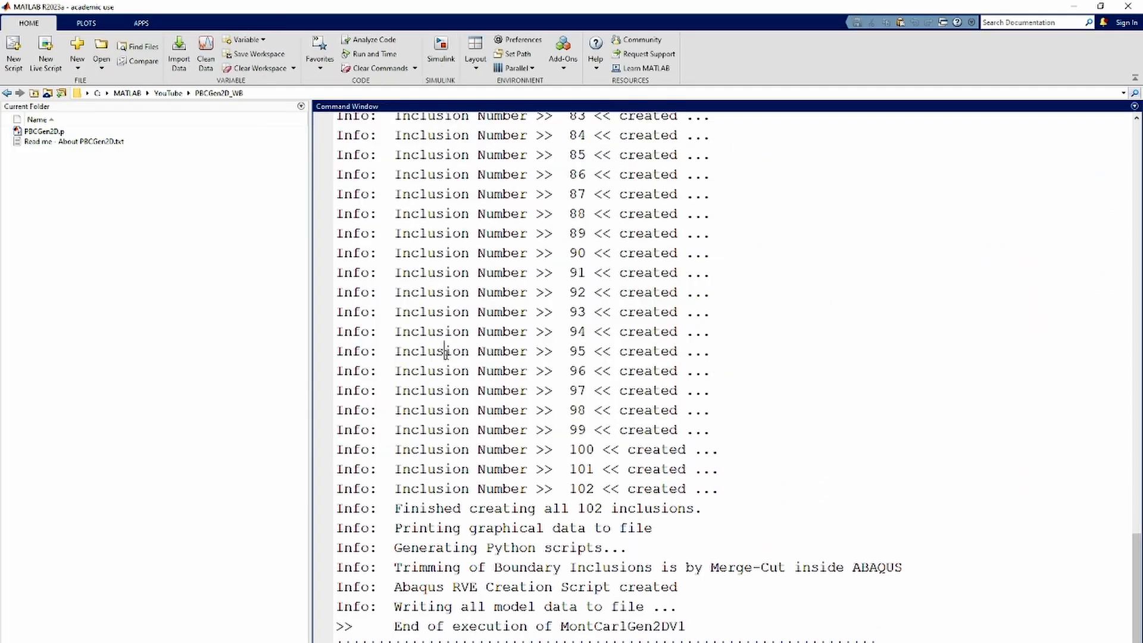
drag(445, 353, 453, 351)
text(clc)
key(Return)
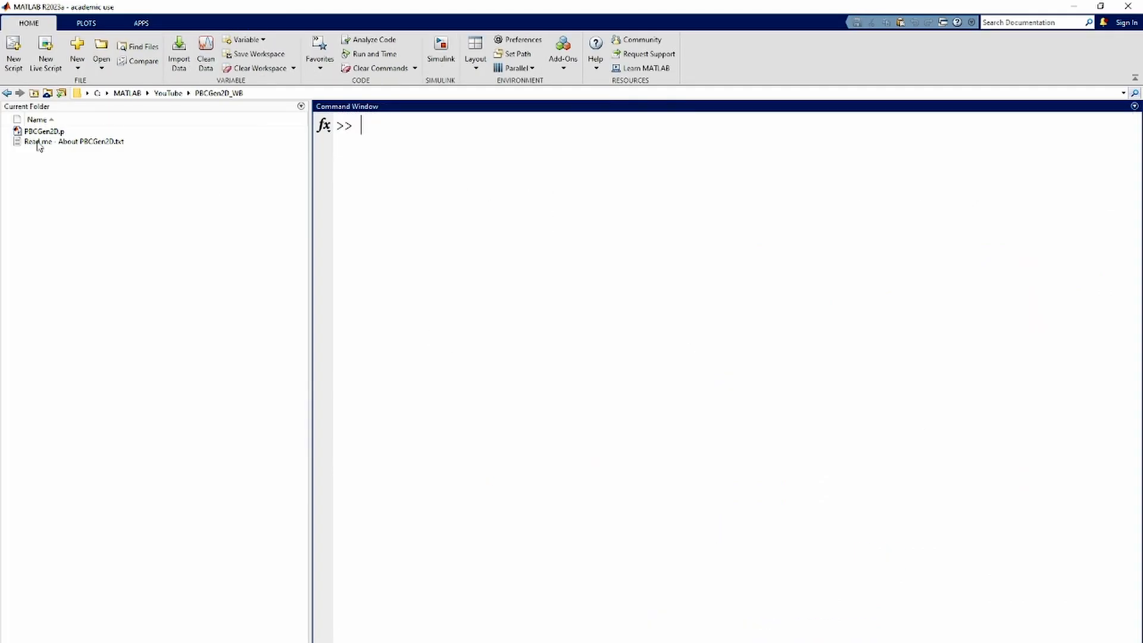
Copy the PBCGen2D_WB folder path and set the Abaqus work directory to C:\MATLAB\YouTube\PBCGen2D_WB
click(268, 94)
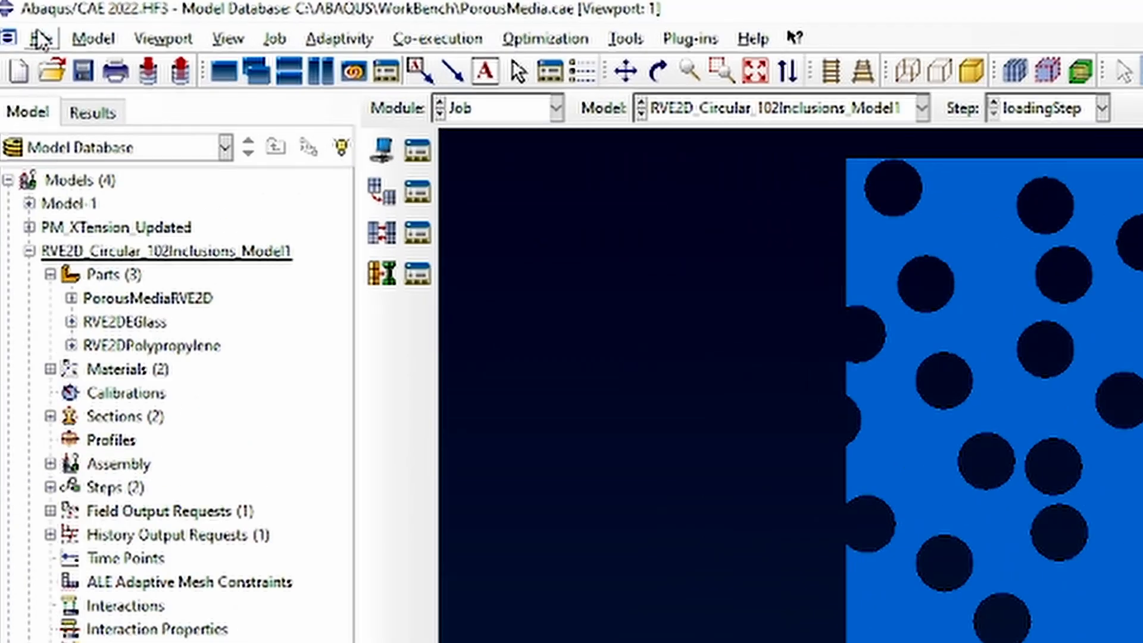
click(40, 38)
click(105, 174)
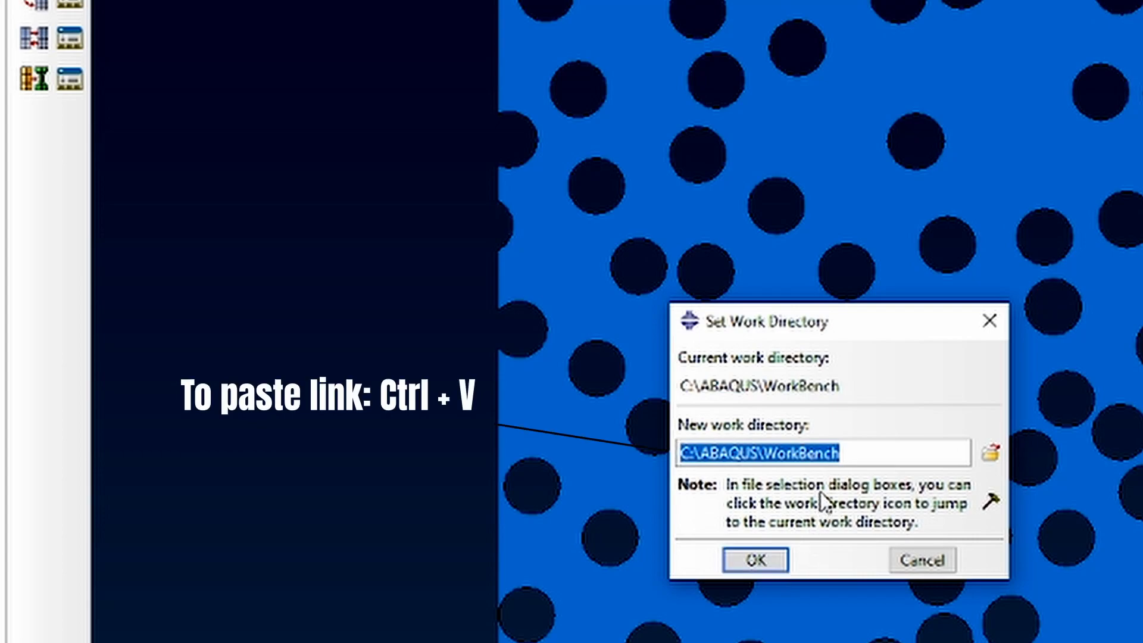
text(C:\MATLAB\YouTube\PBCGen2D_WR)
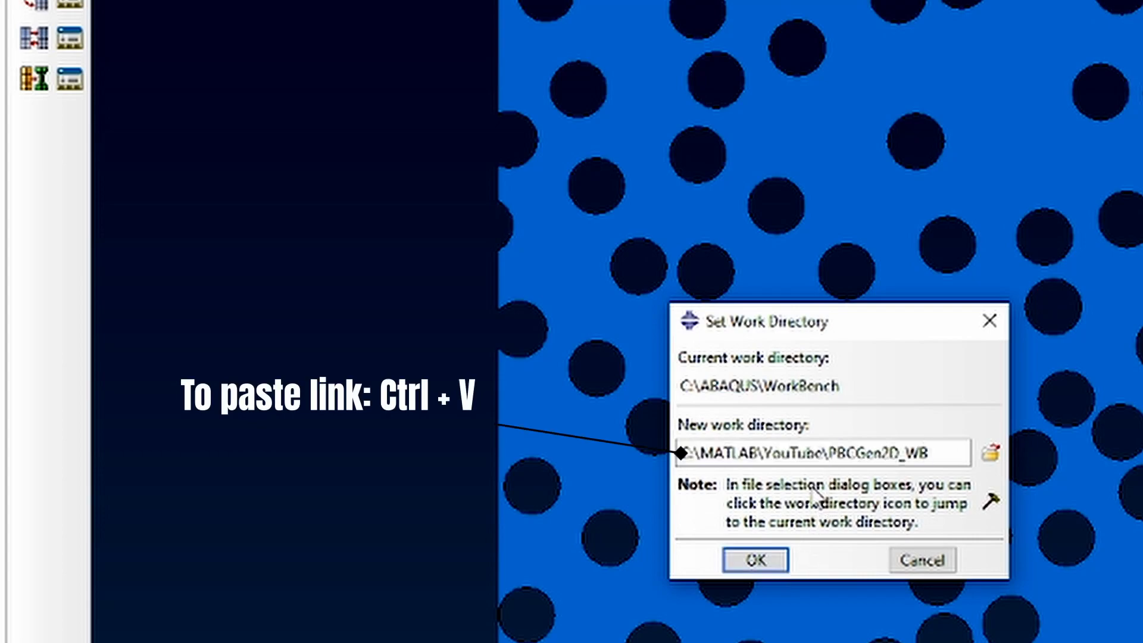
click(747, 560)
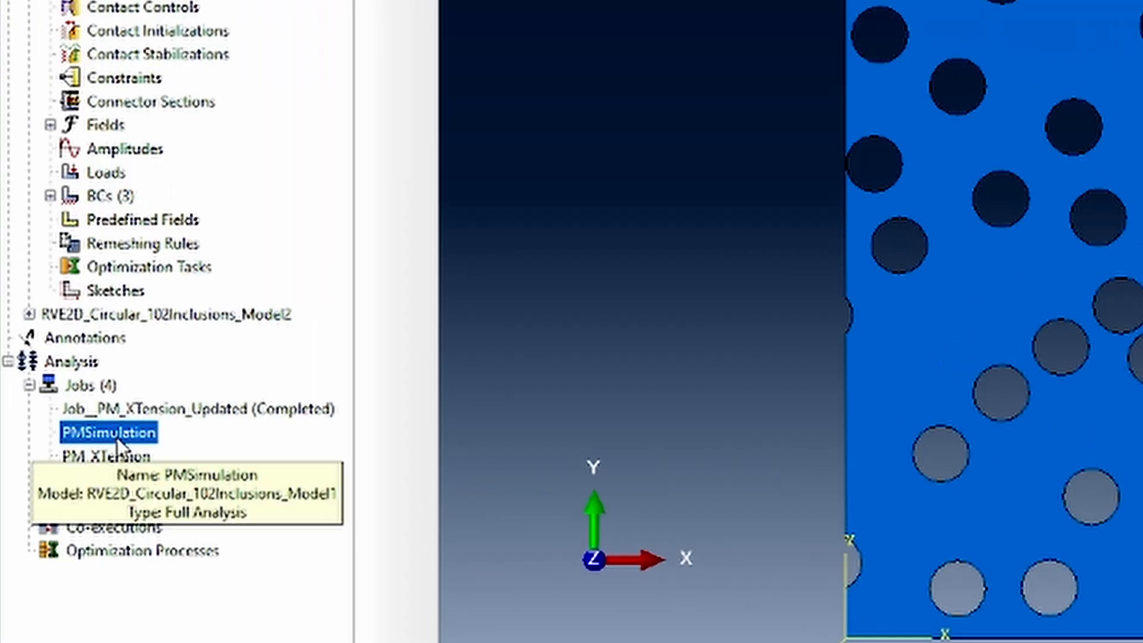
Write the input file of the PMSimulation job and locate PMSimulation.inp in MATLAB's current folder
right_click(116, 437)
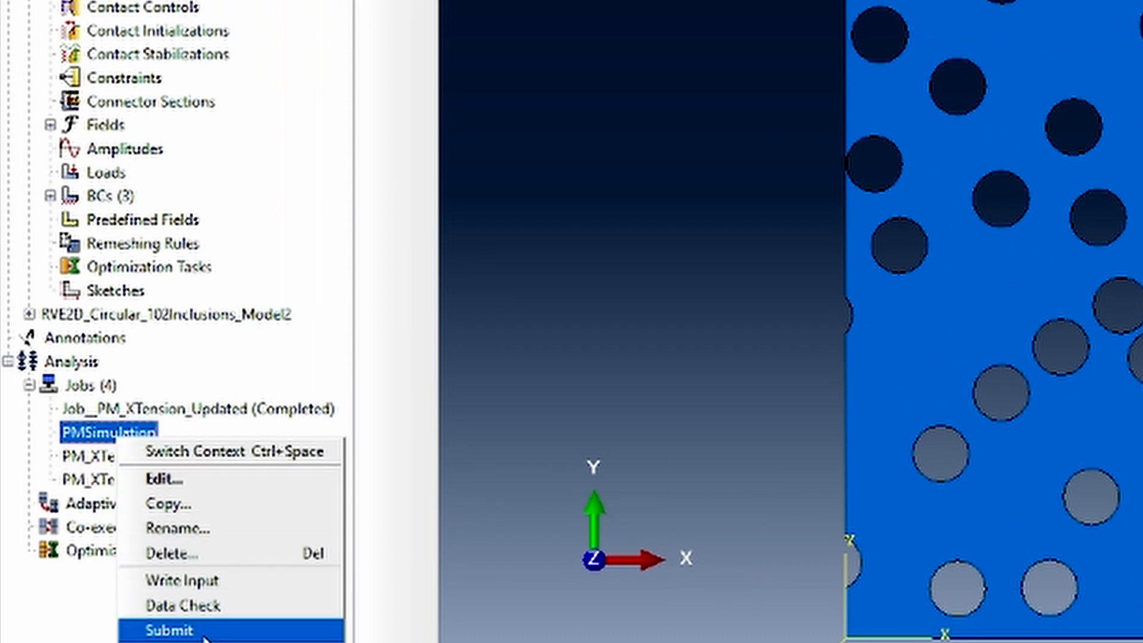
click(230, 584)
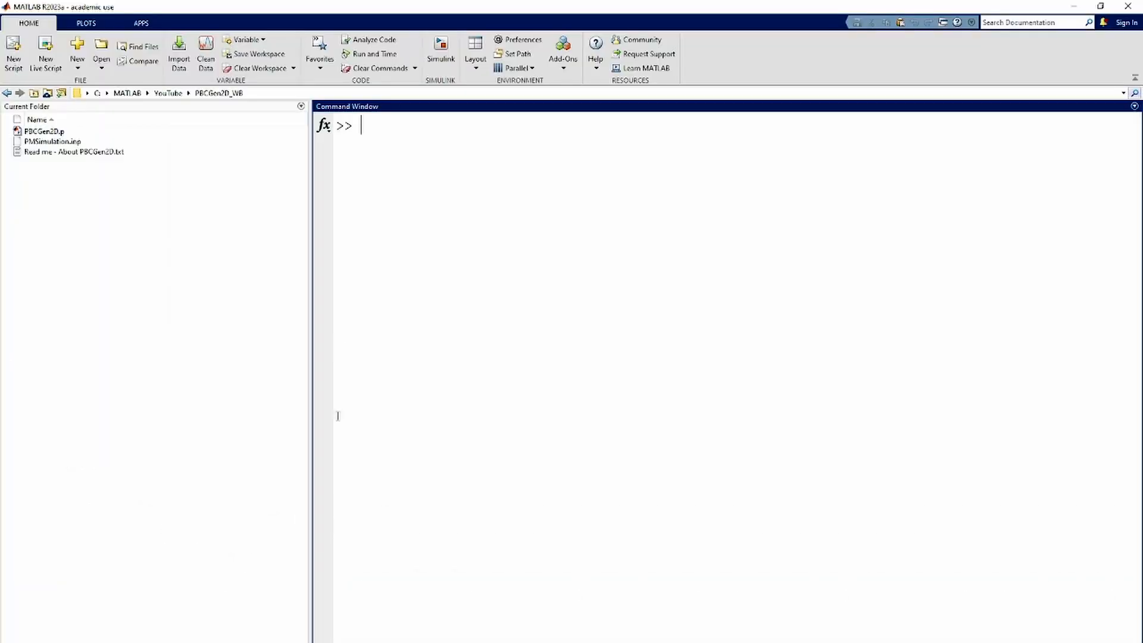
click(67, 141)
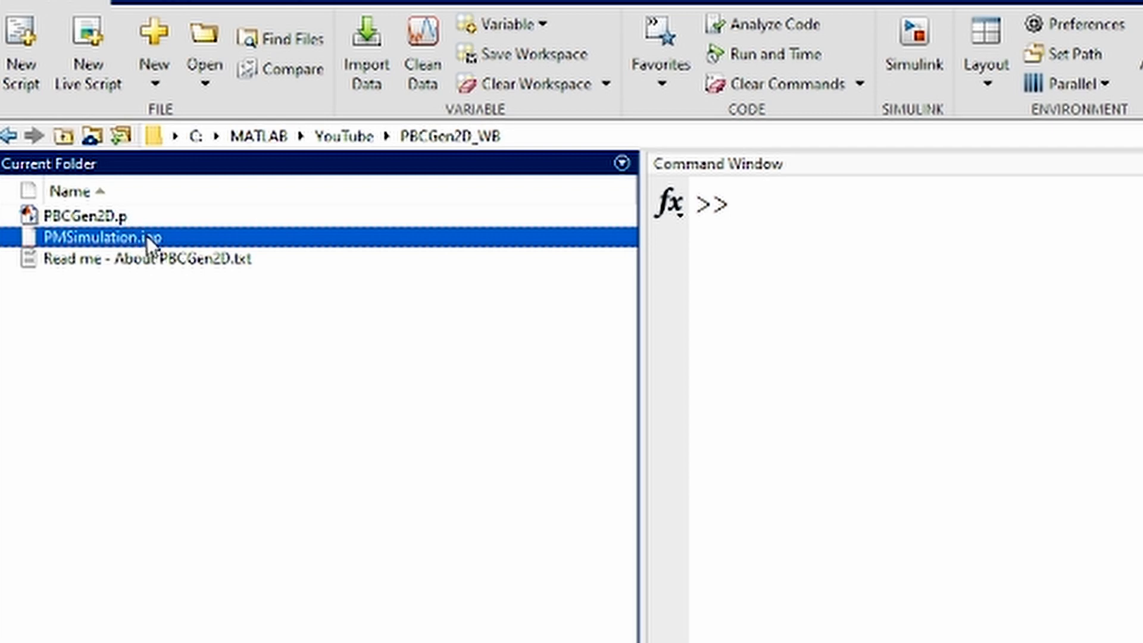
click(822, 248)
Run PBCGen2D.p in MATLAB and choose PMSimulation.inp as the input file for imposing periodic boundary conditions
click(88, 216)
right_click(90, 215)
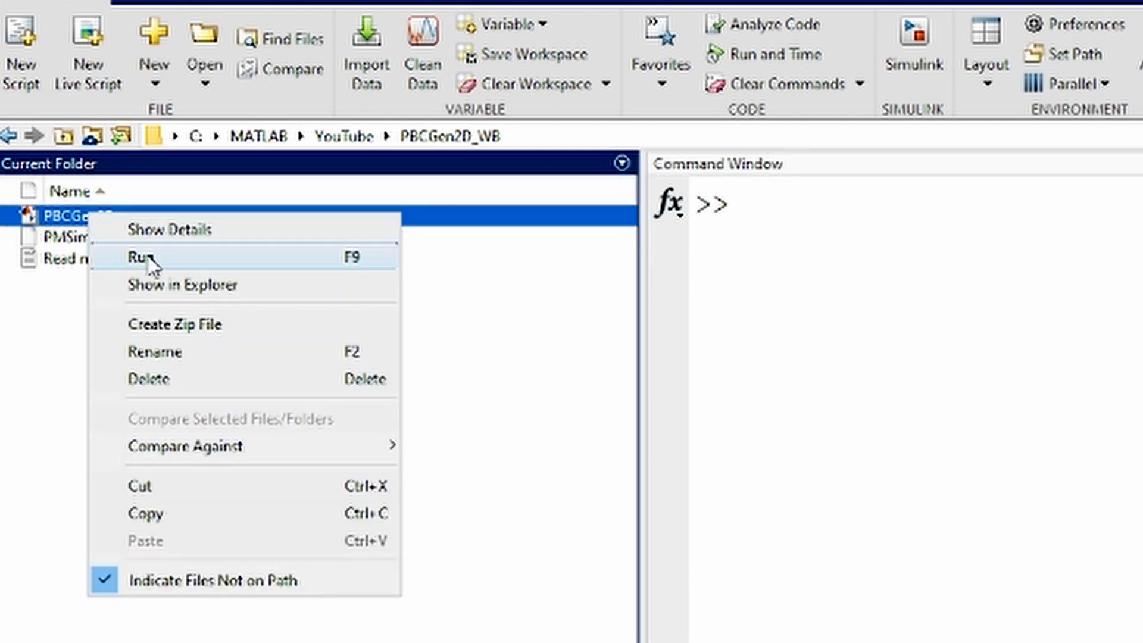
click(170, 257)
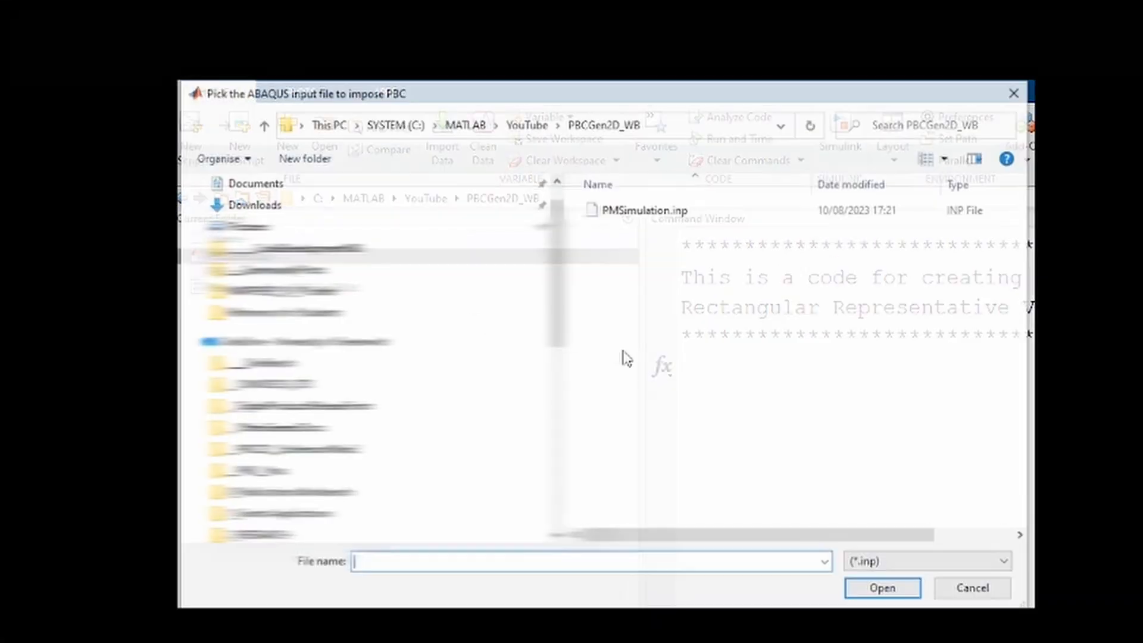
double_click(649, 212)
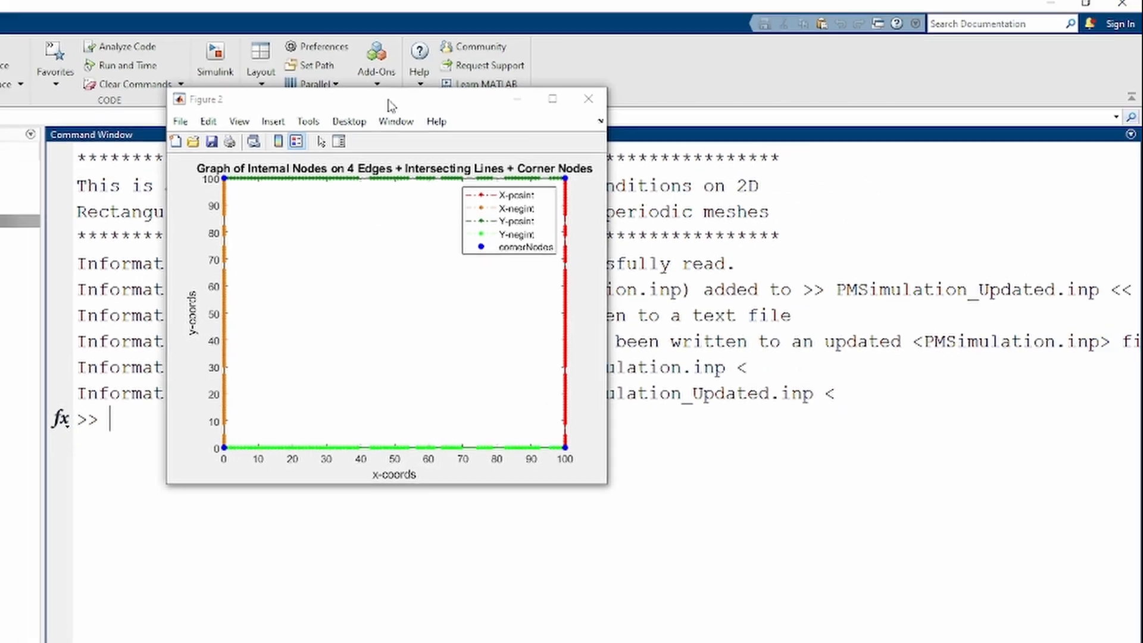
Place the two node graph figures side by side, examine the edge and corner nodes, and close Figure 1
drag(460, 22, 76, 104)
drag(450, 103, 672, 157)
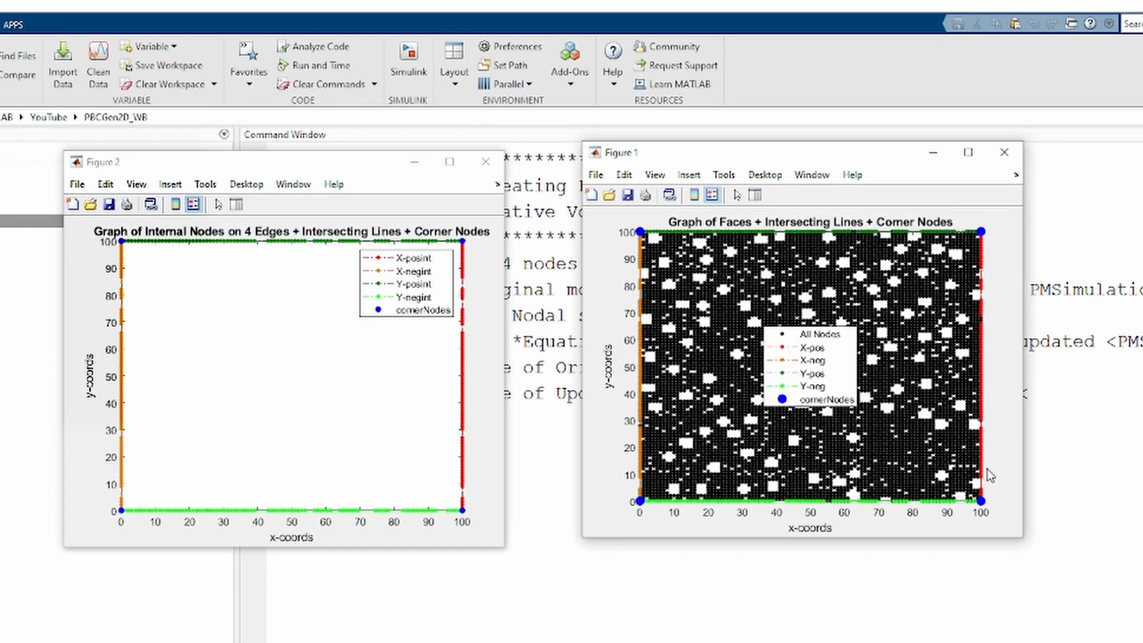
click(1005, 153)
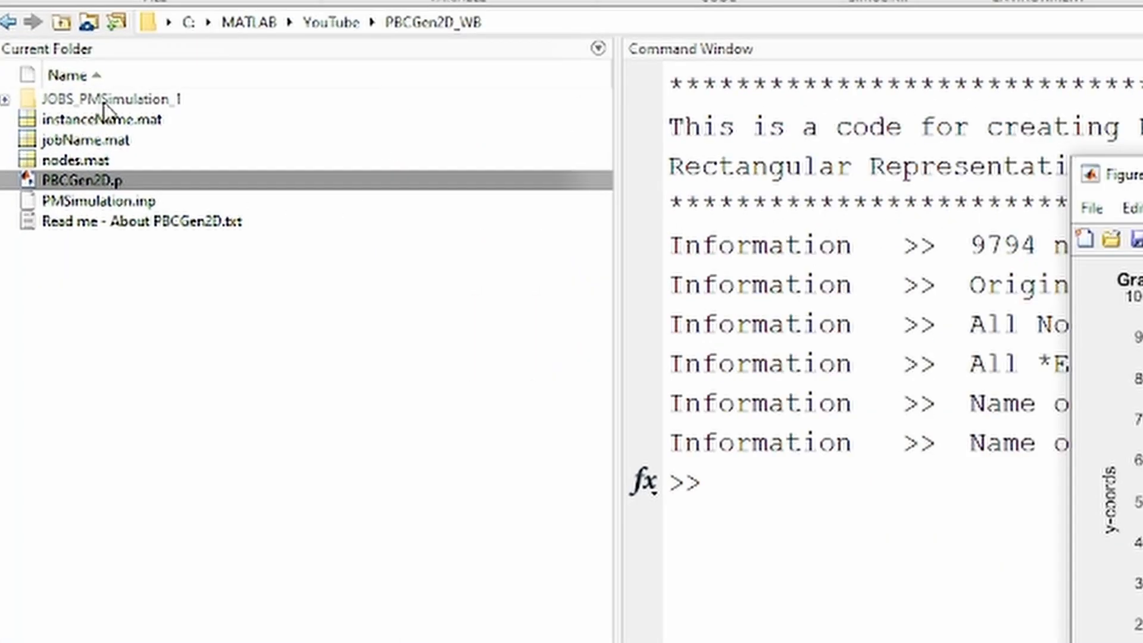
Open the JOBS_PMSimulation_1 folder and examine the contents of PMSimulation_Updated.inp in the Editor
double_click(104, 111)
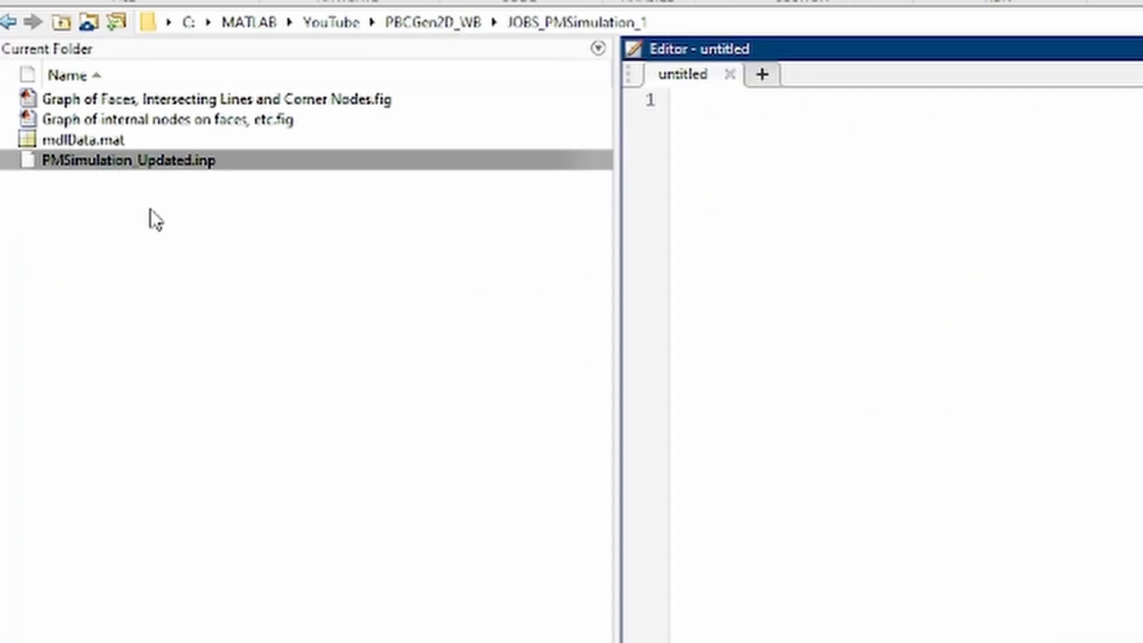
click(152, 209)
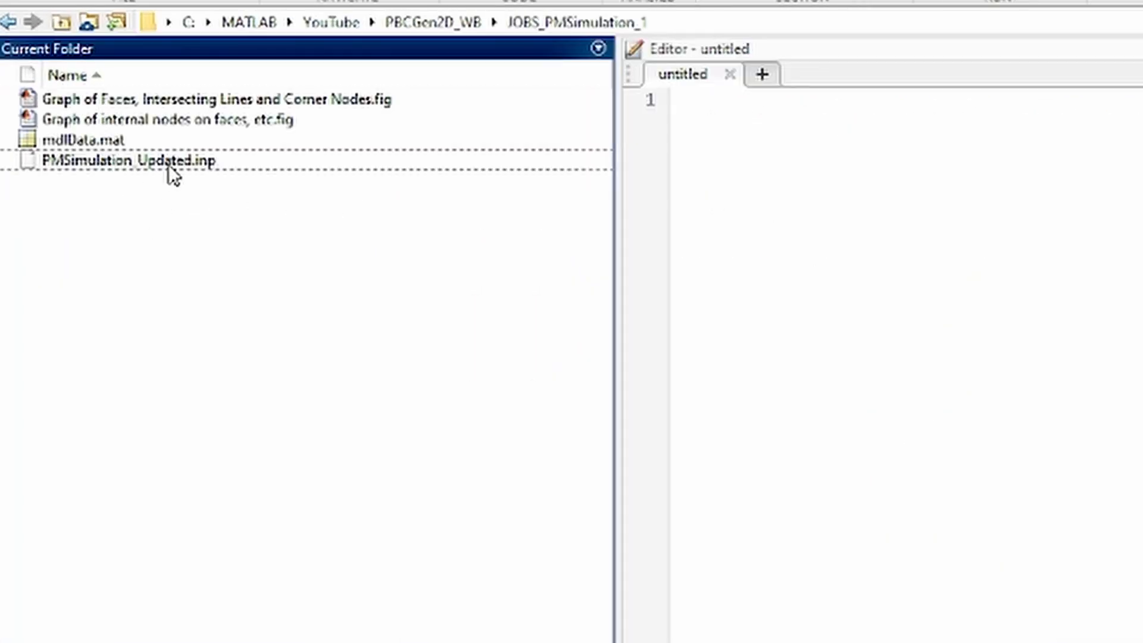
drag(168, 169, 1120, 268)
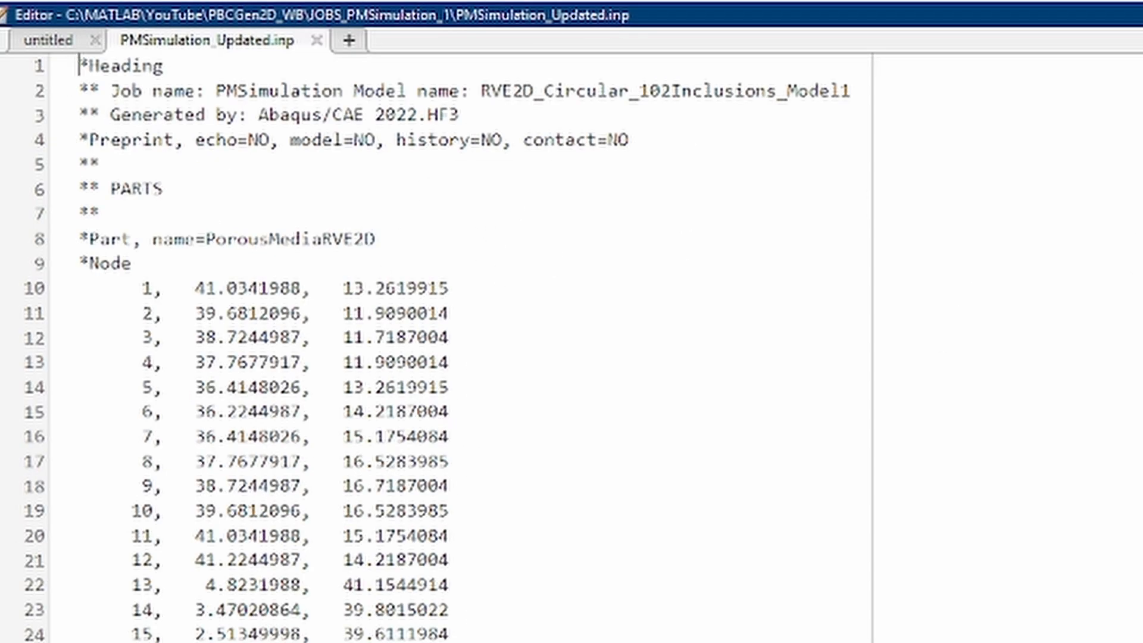
drag(1138, 72, 1138, 455)
scroll(284, 555, down, 5)
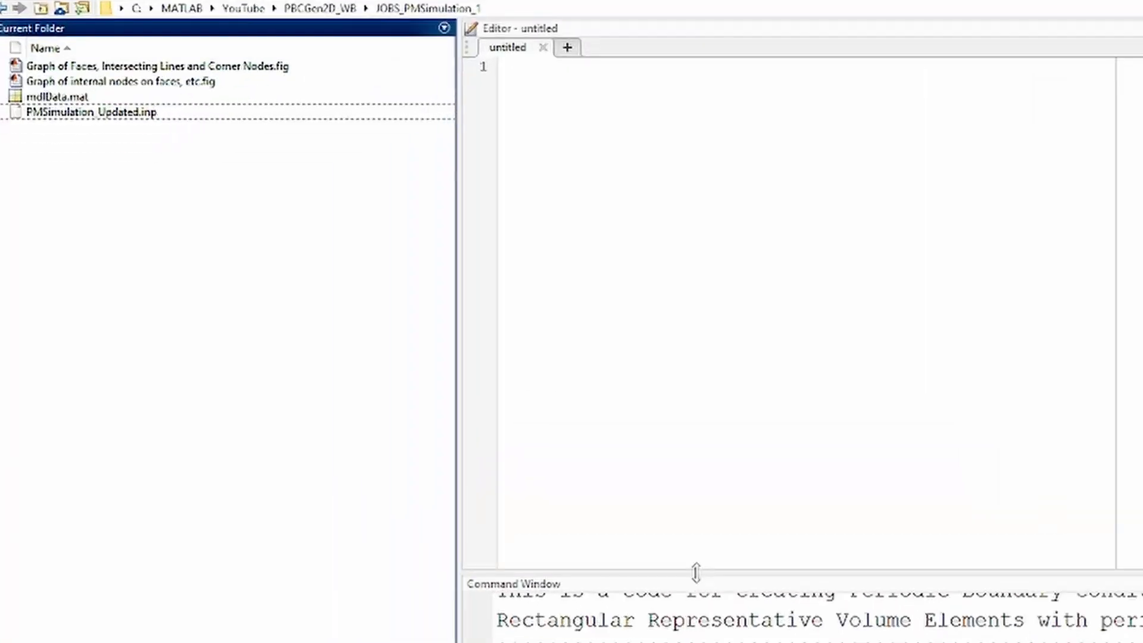
Enlarge the Command Window and run the analysis with the command !abaqus job=PMSimulation_Updated -interactive
drag(695, 573, 725, 178)
click(709, 458)
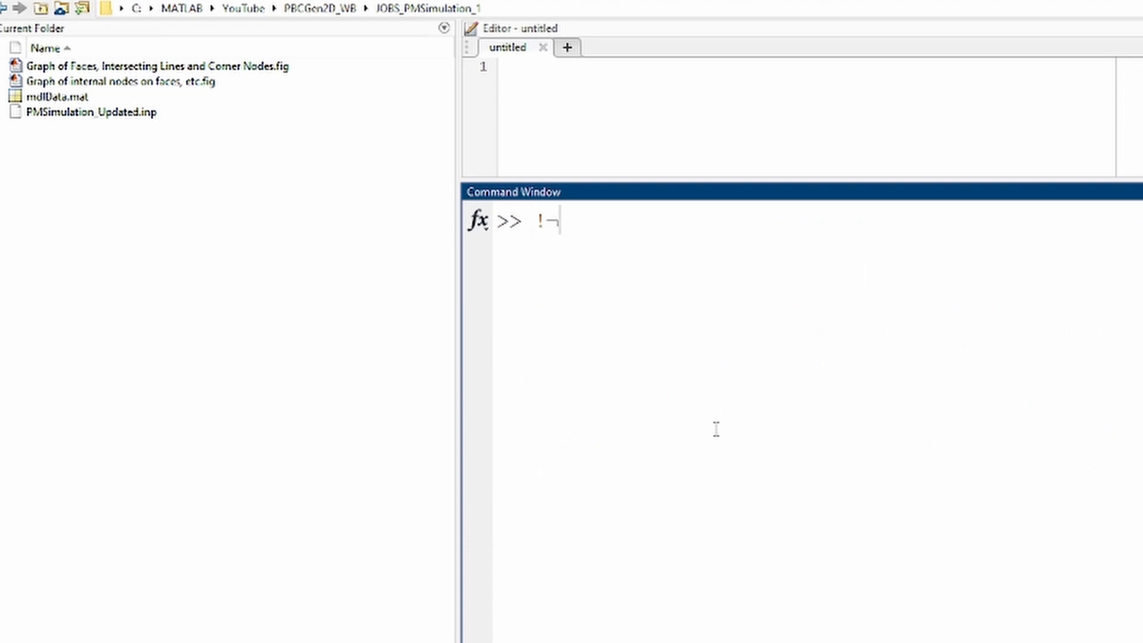
key(BackSpace)
key(BackSpace)
text(a)
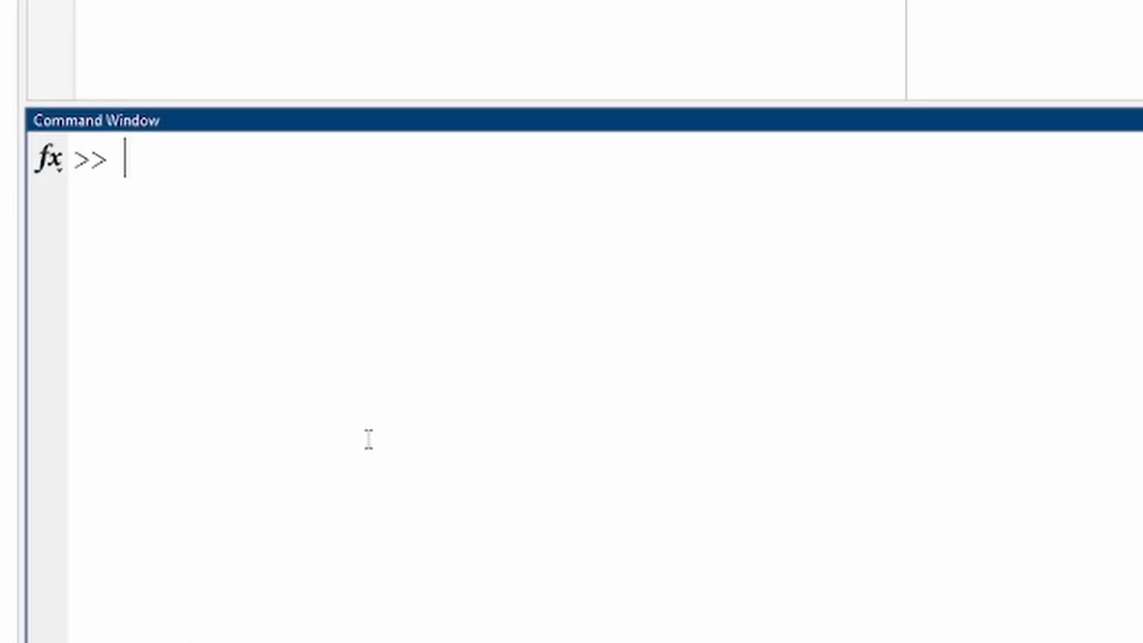
text(baqus job+)
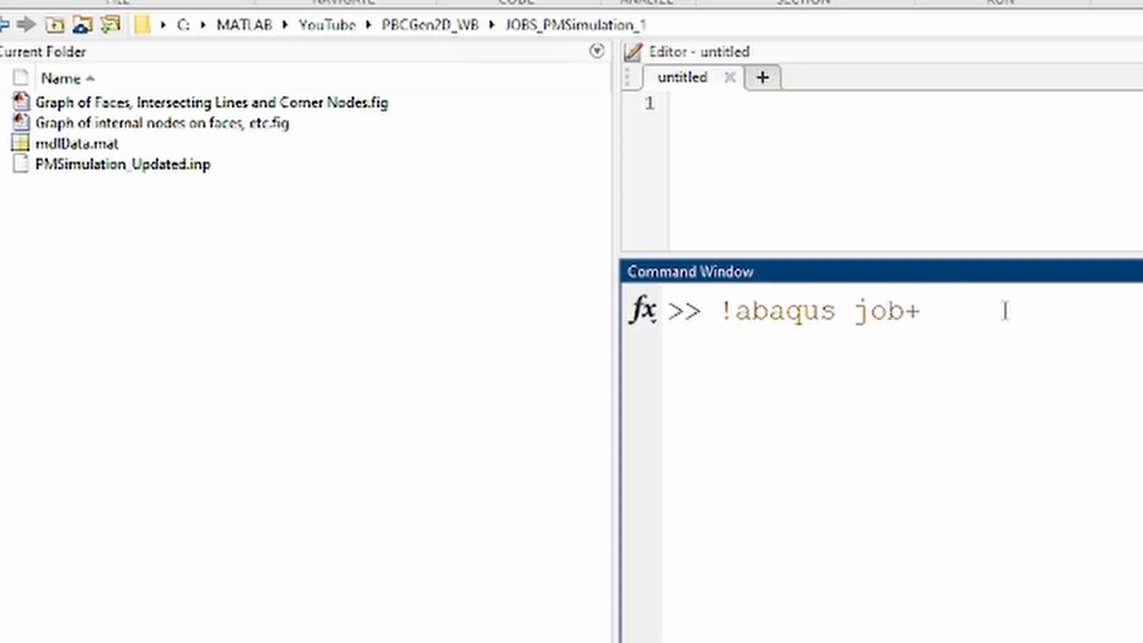
text(PMSimulation)
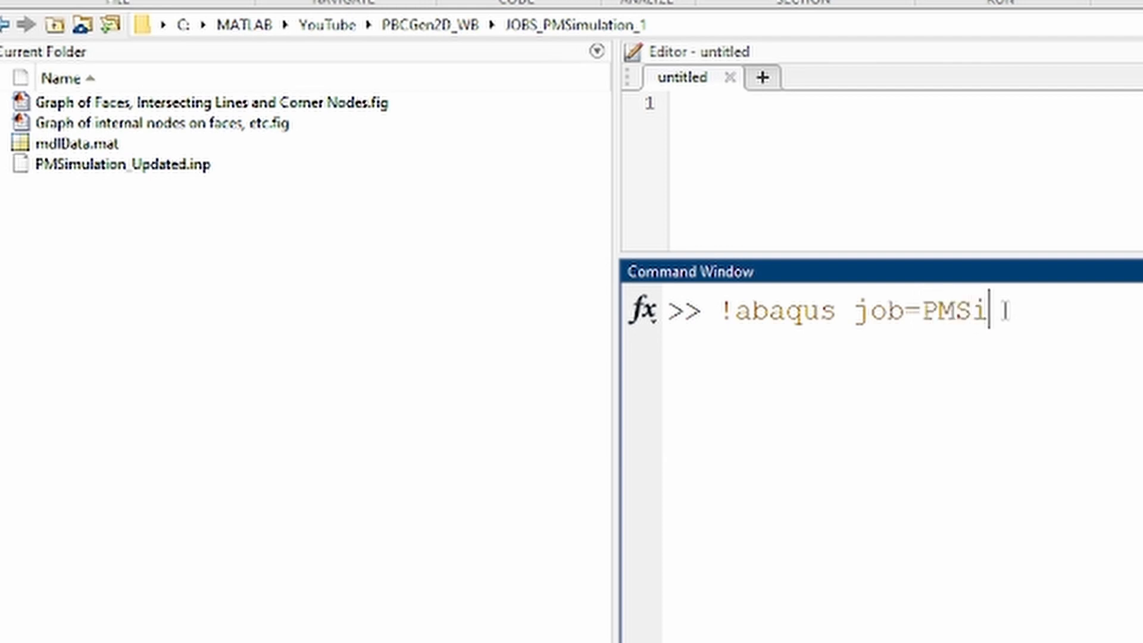
text(_Updated )
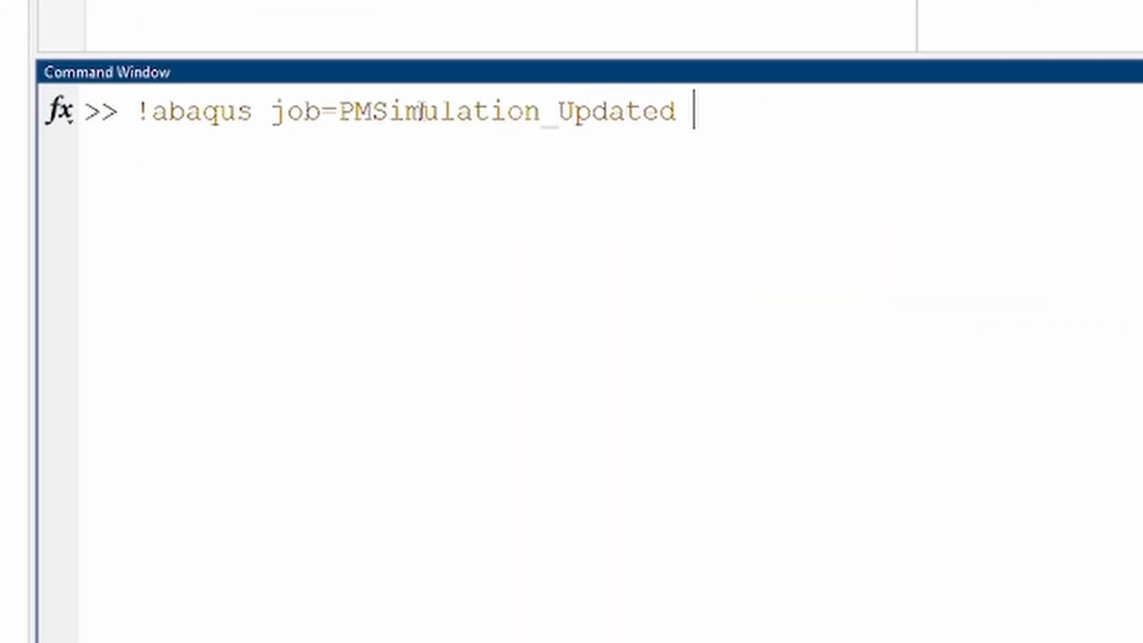
text(-interactive)
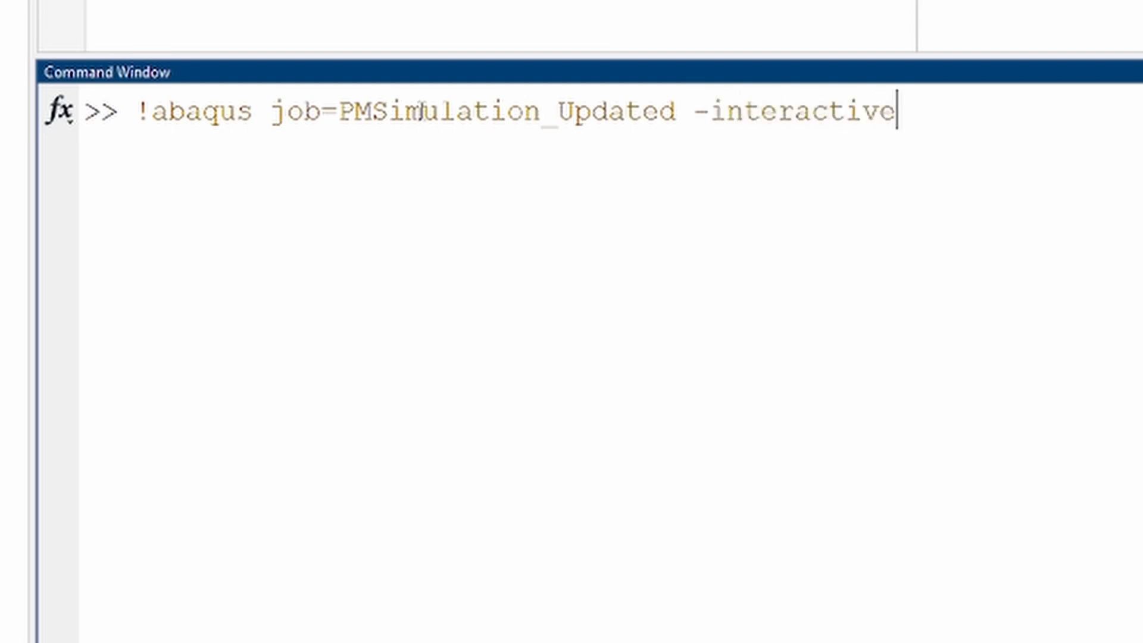
key(Return)
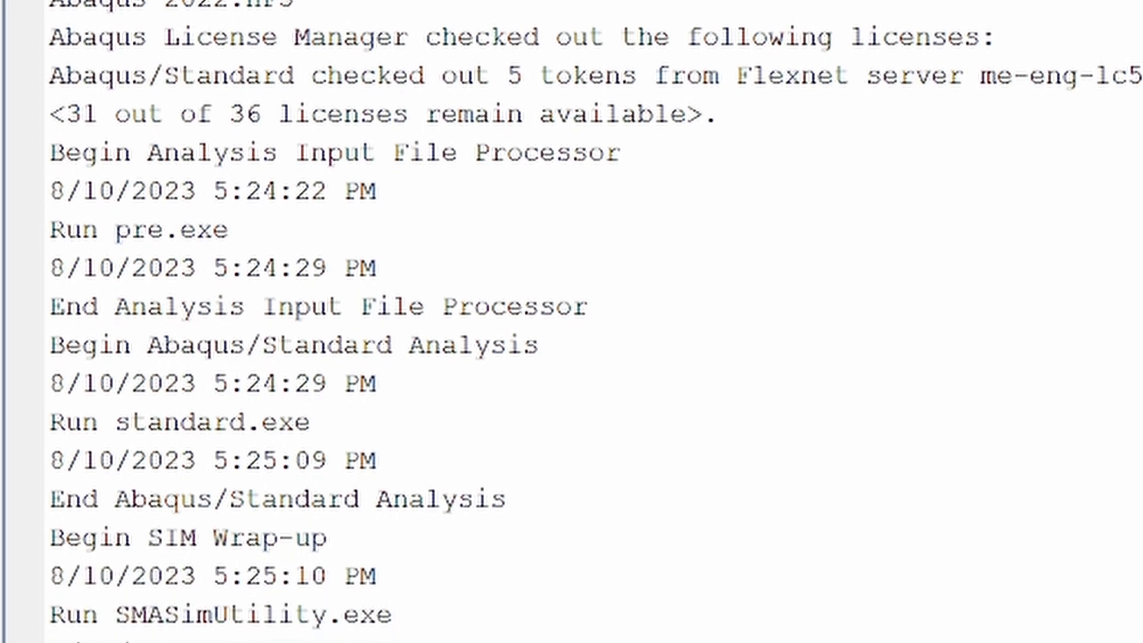
Switch to Abaqus/Viewer and open the PMSimulation_Updated.odb results database from the JOBS_PMSimulation_1 folder
drag(720, 640, 53, 630)
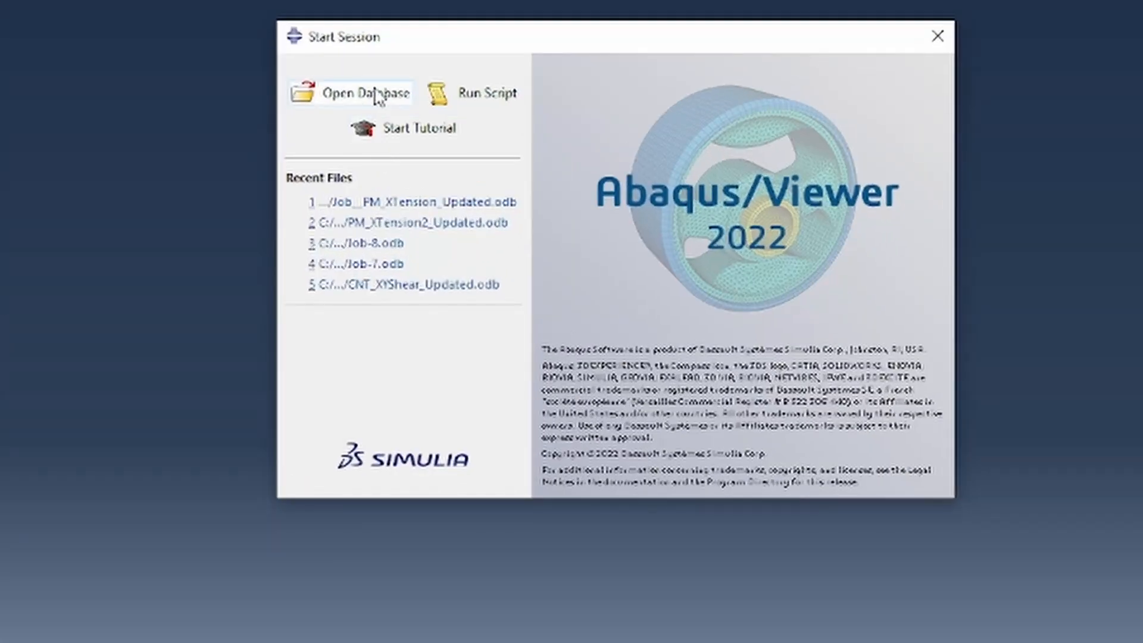
click(429, 119)
double_click(101, 172)
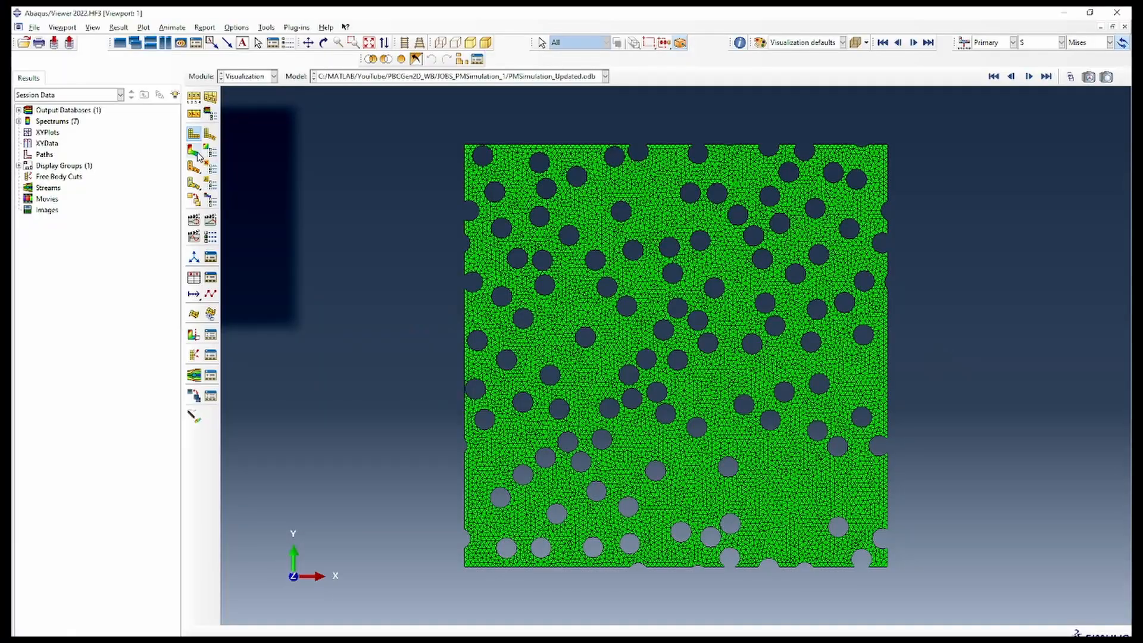
Plot the Mises stress contours on the deformed RVE and animate them by scale factor, moving to the last frame
click(197, 155)
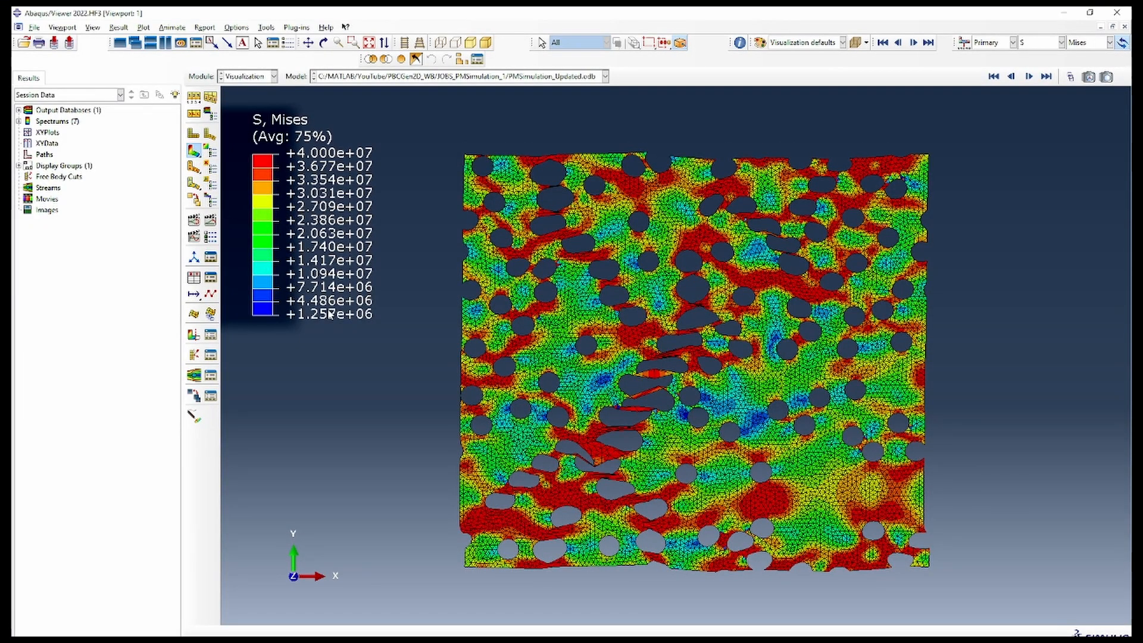
click(196, 220)
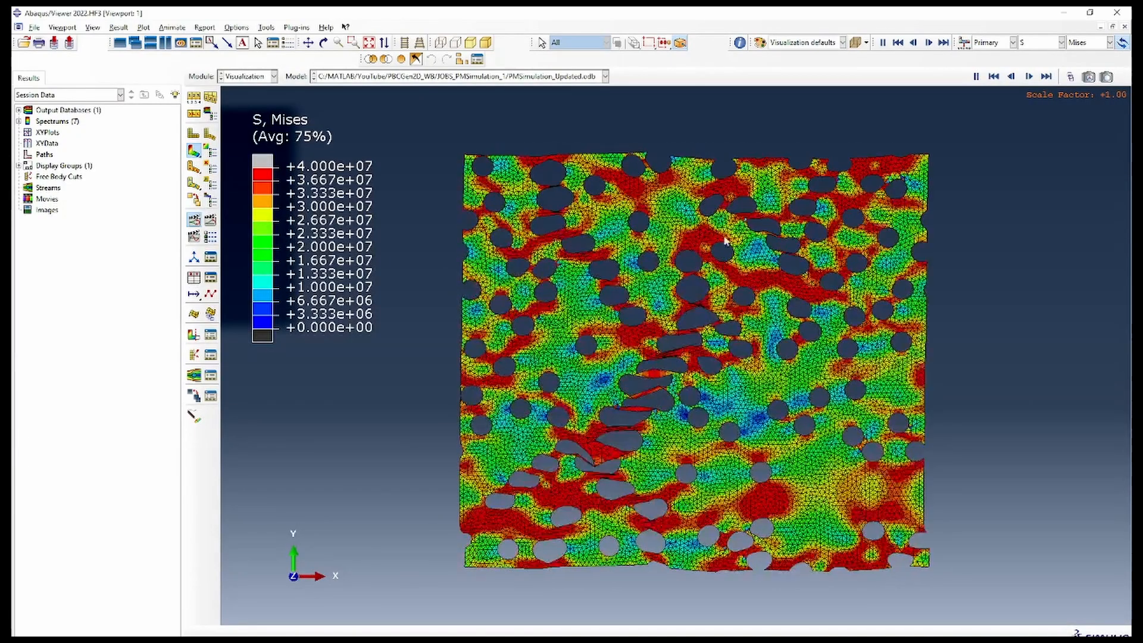
click(1047, 77)
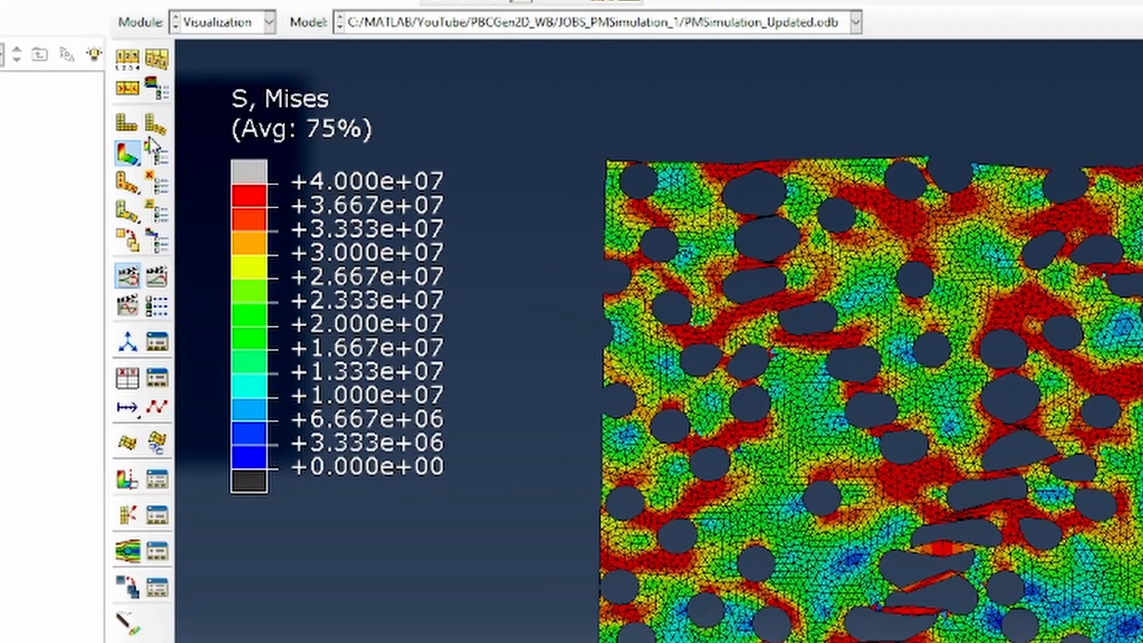
Apply a uniform deformation scale factor of 1.980562 to the RVE contour plot
click(127, 58)
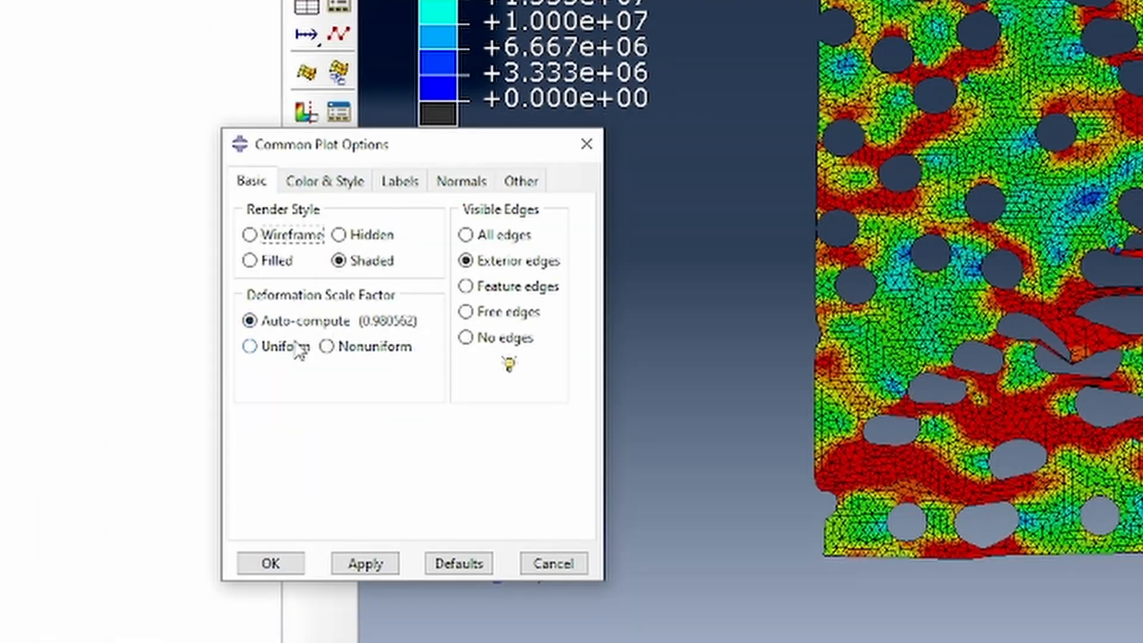
click(271, 349)
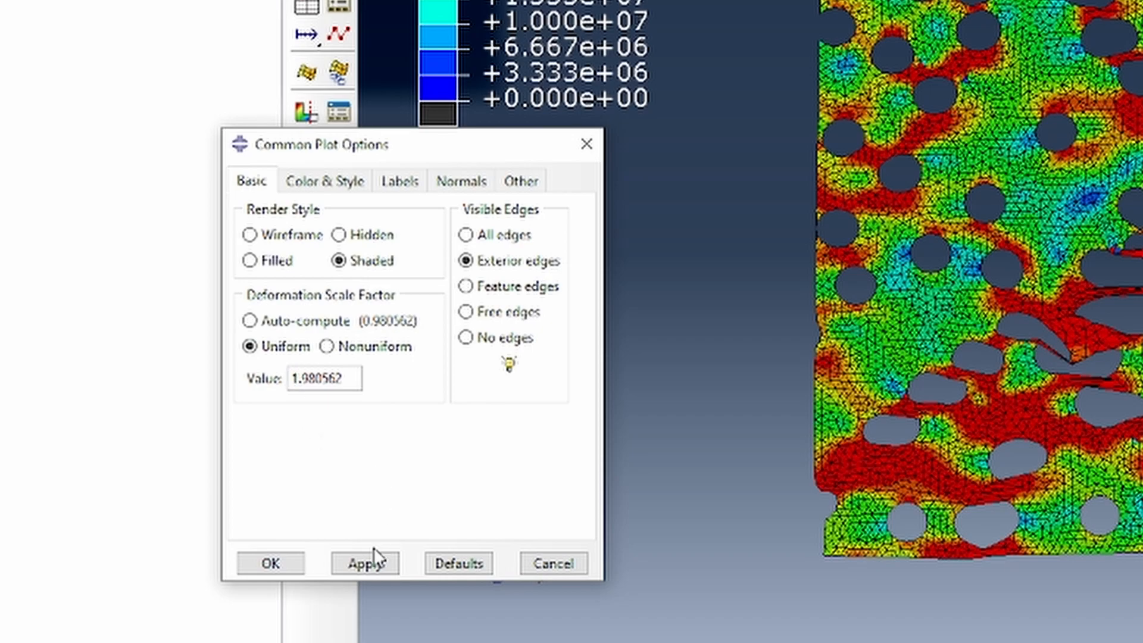
click(268, 566)
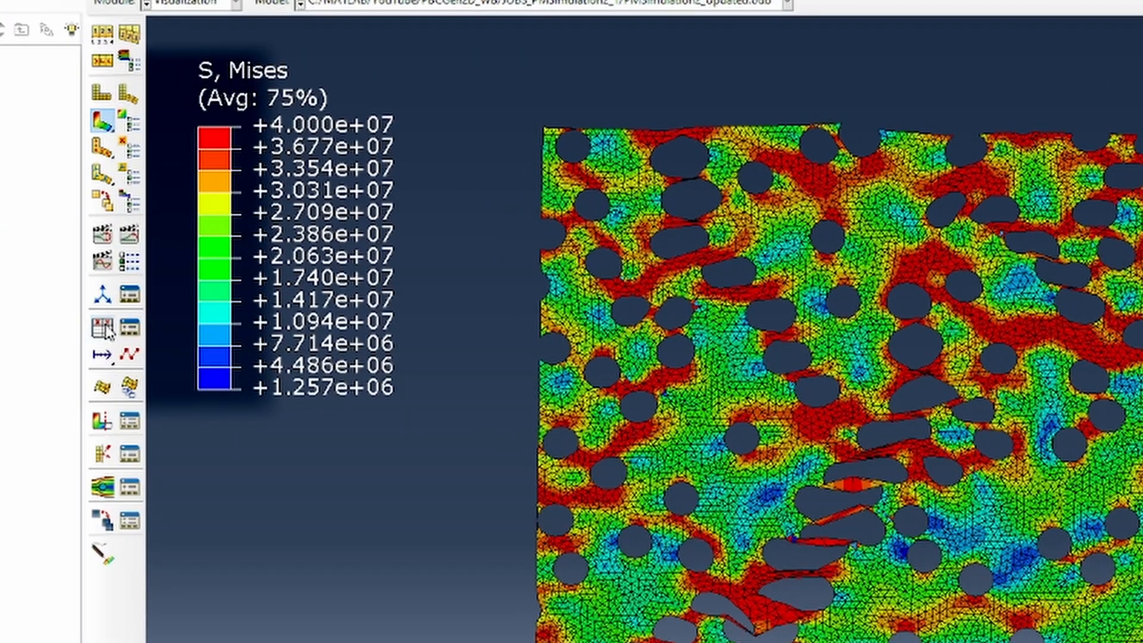
Create XY data from ODB history output and select the COOR1 and COOR2 coordinates of all four CORNERNODES nodes
click(105, 329)
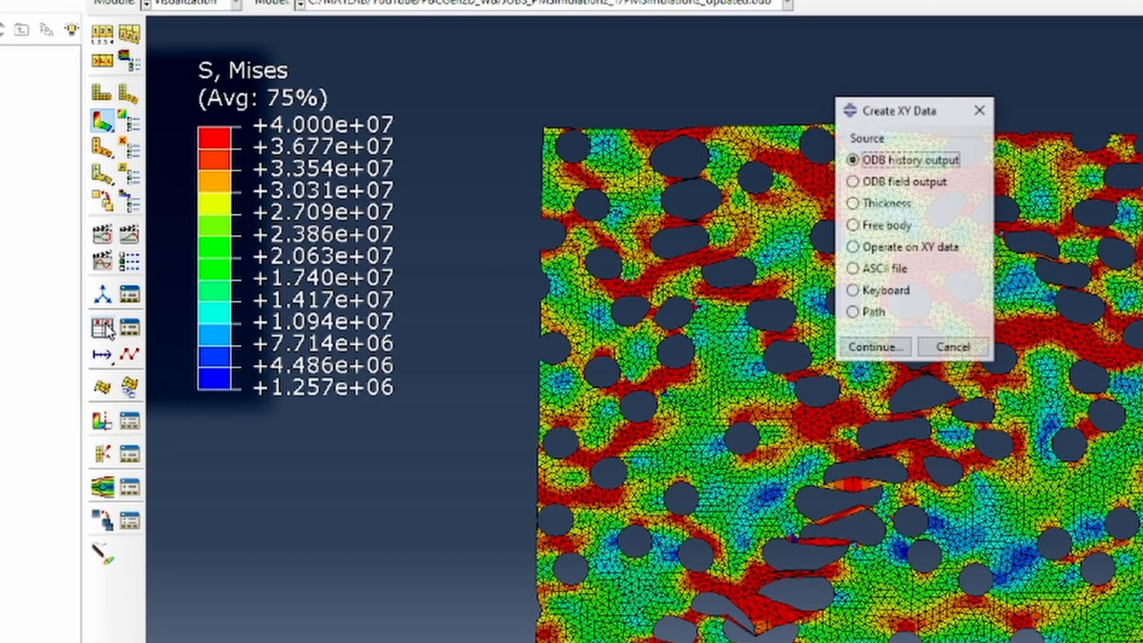
click(881, 348)
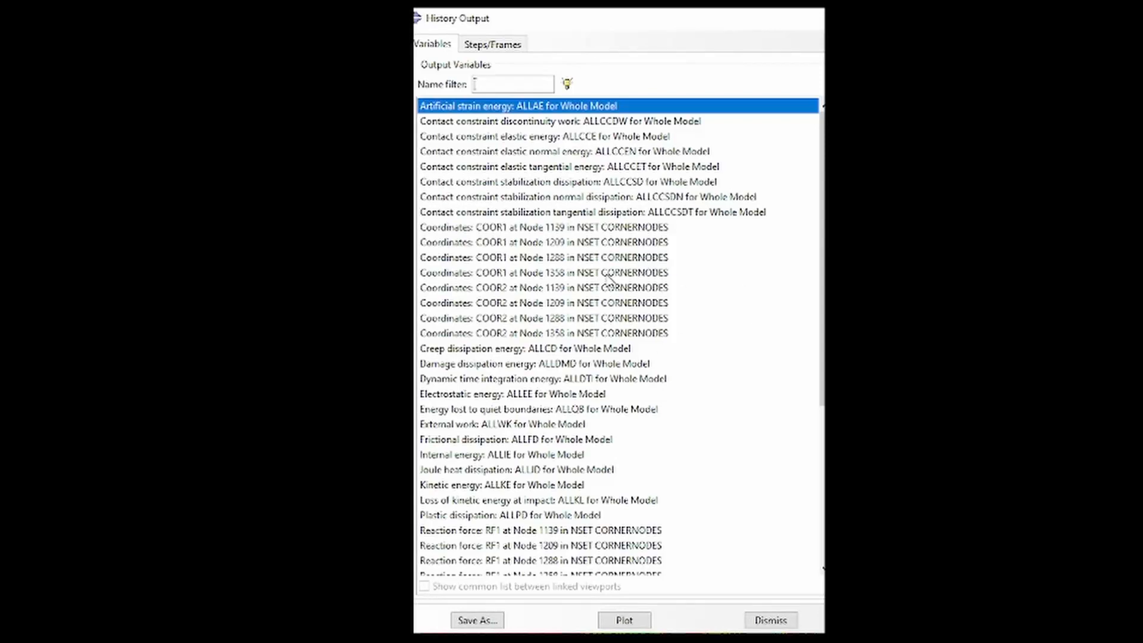
click(522, 231)
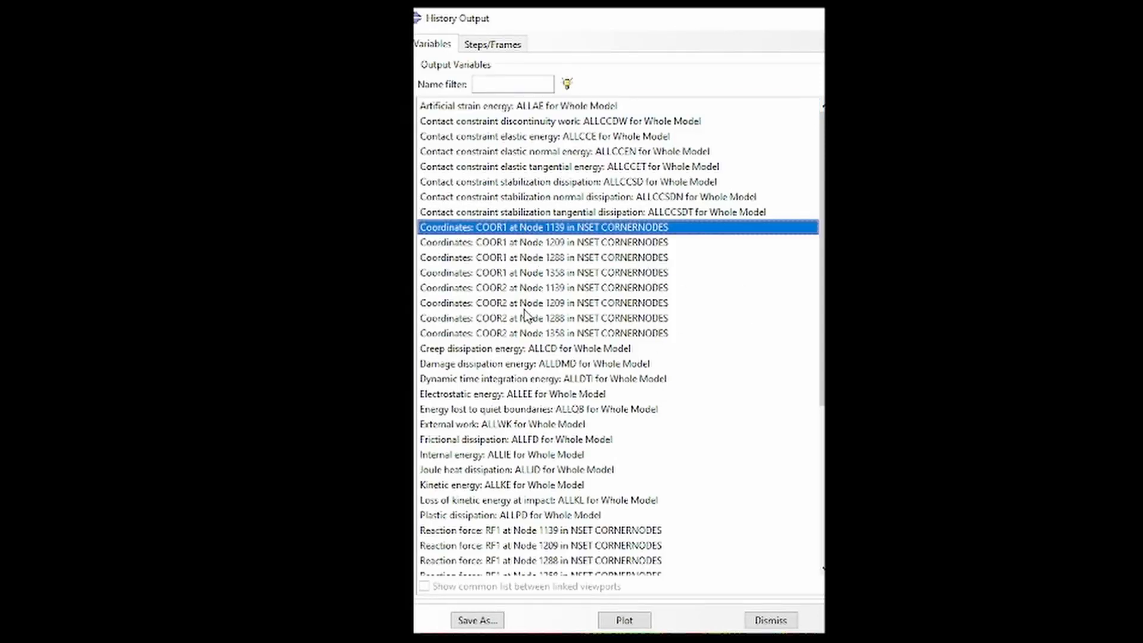
shift+click(522, 341)
Add the RF1, RF2, U1 and U2 outputs of all four corner nodes to the selection and plot all selected curves
scroll(693, 382, down, 4)
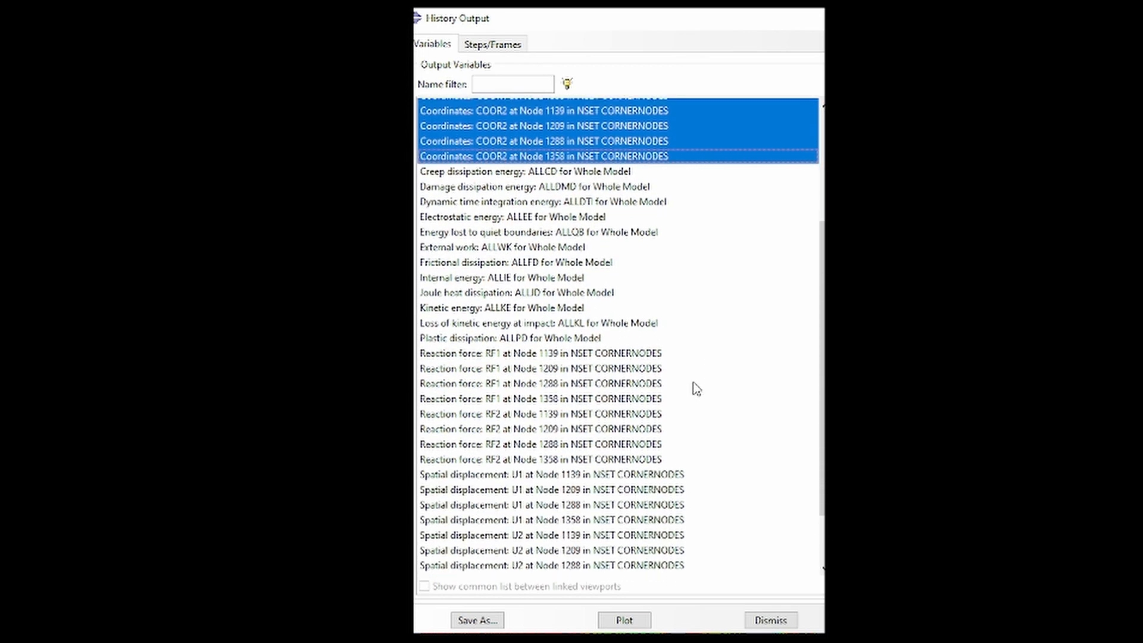
ctrl+click(567, 352)
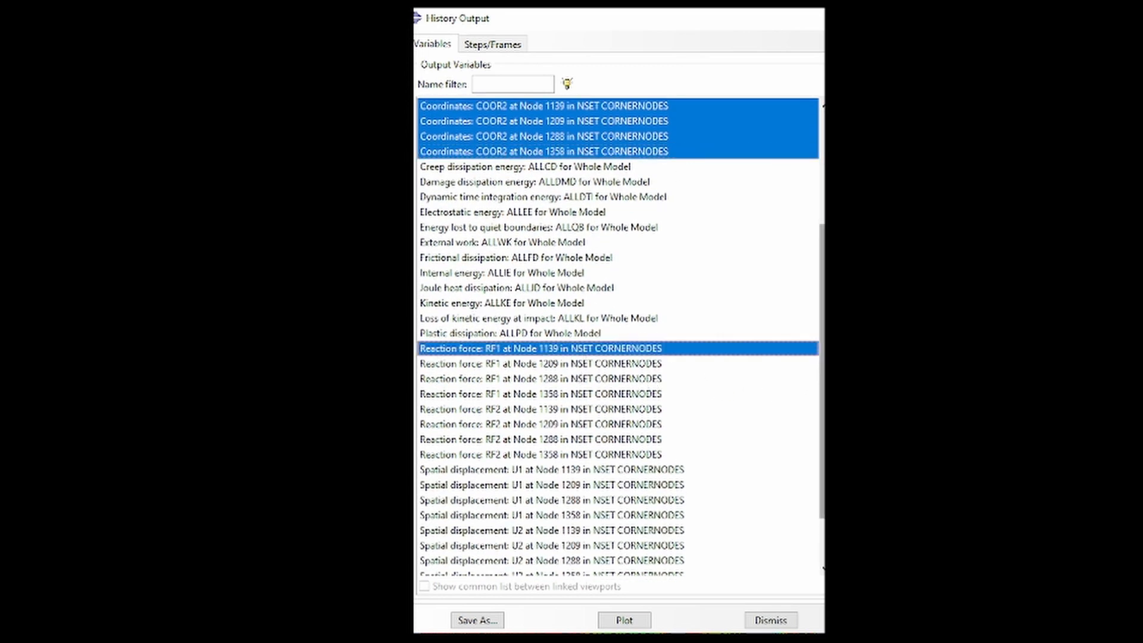
scroll(619, 337, down, 2)
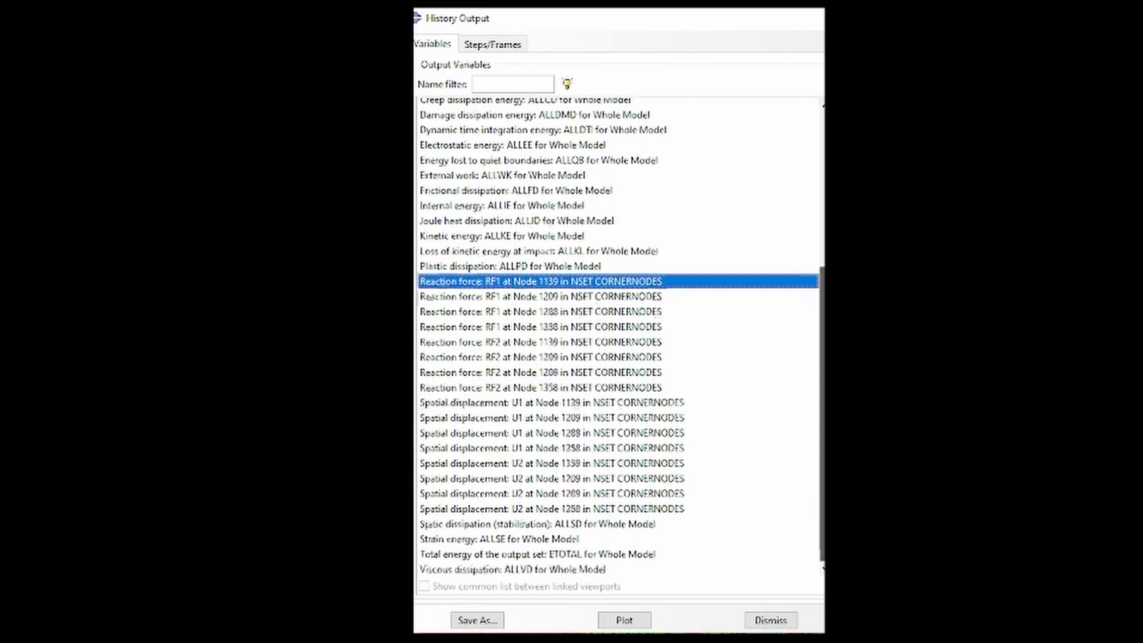
shift+click(509, 508)
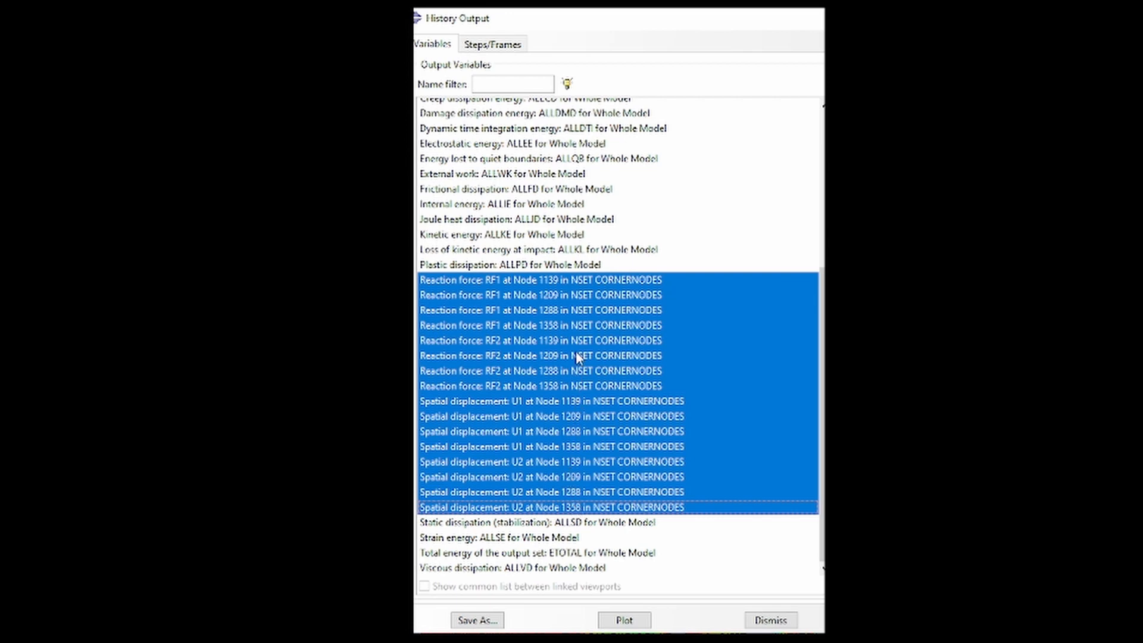
scroll(559, 340, up, 5)
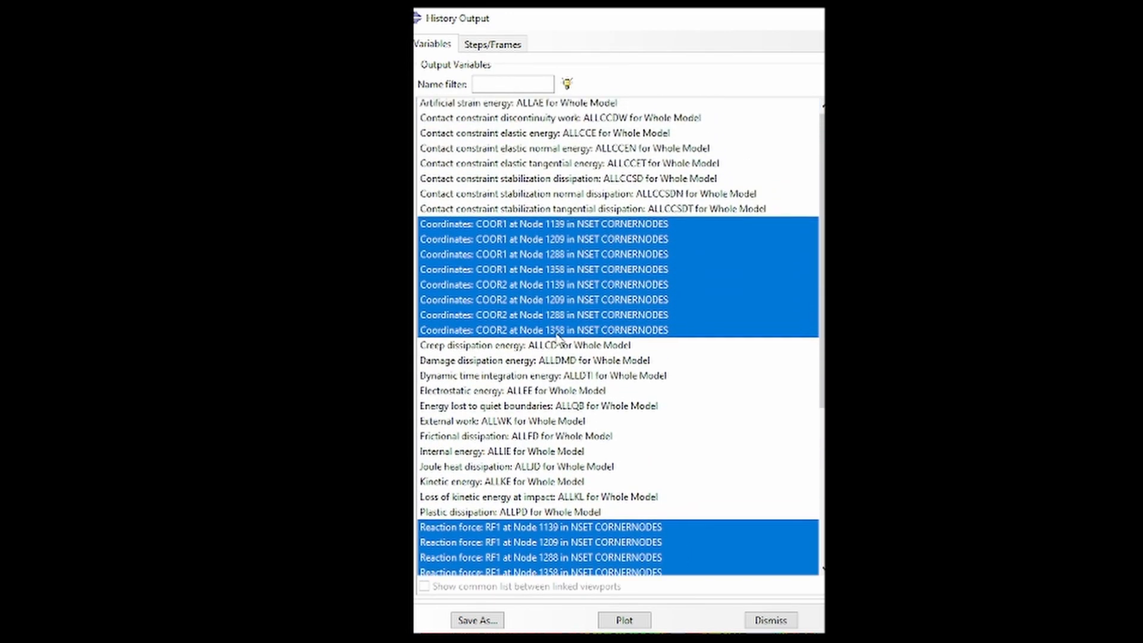
click(616, 620)
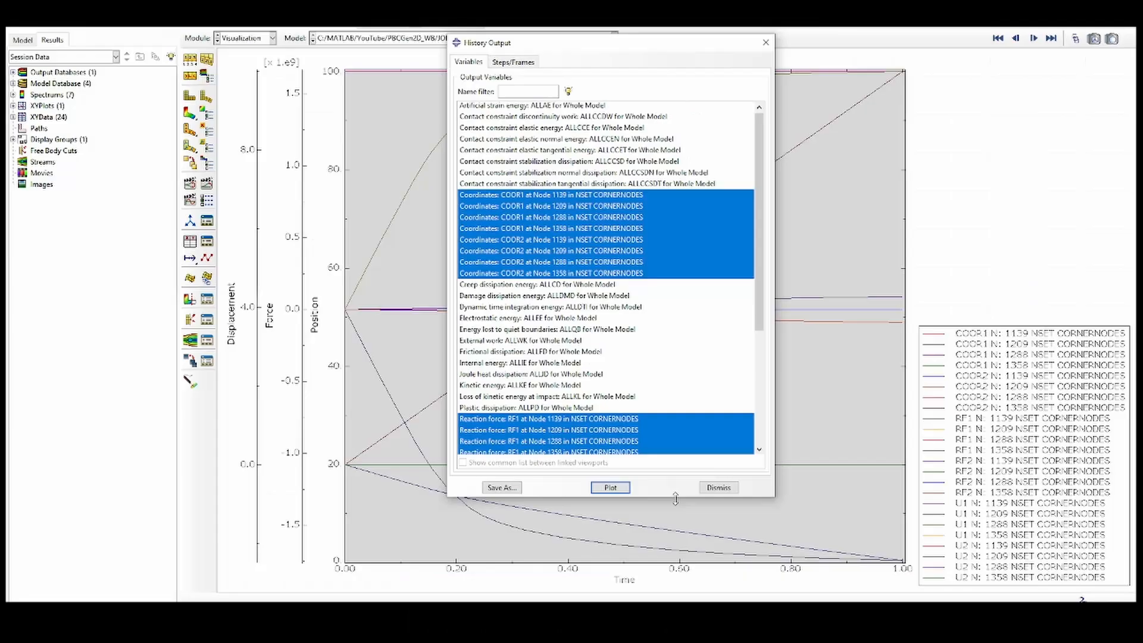
click(718, 488)
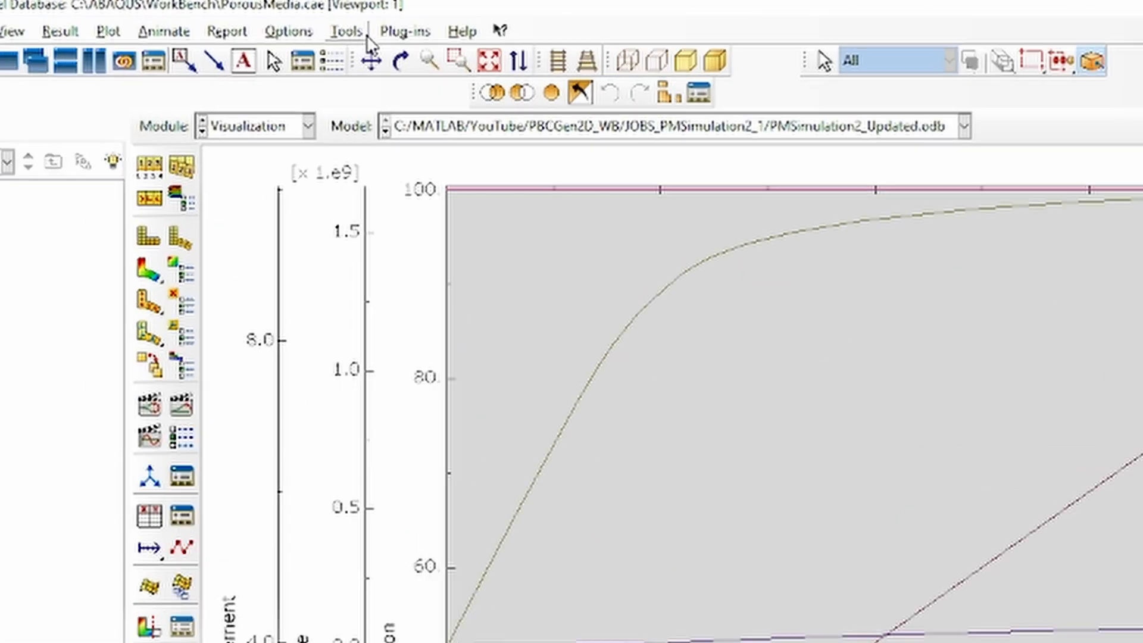
Export the XY data of the current XY plot from Abaqus/CAE to Excel with the Excel Utilities plug-in
click(348, 31)
mouse_move(406, 31)
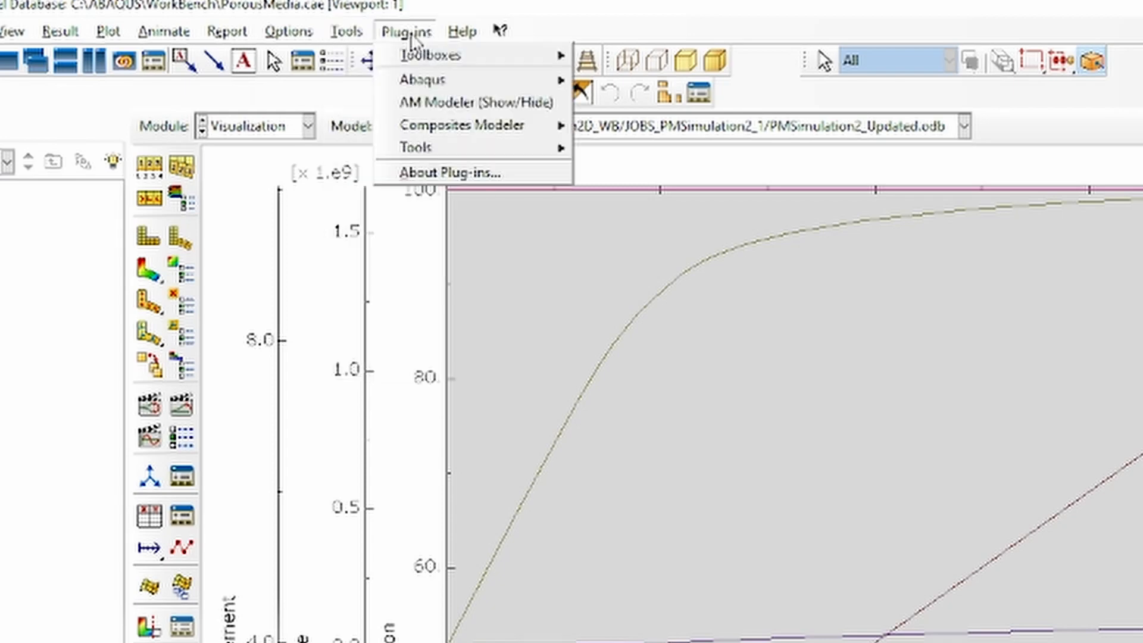
mouse_move(446, 150)
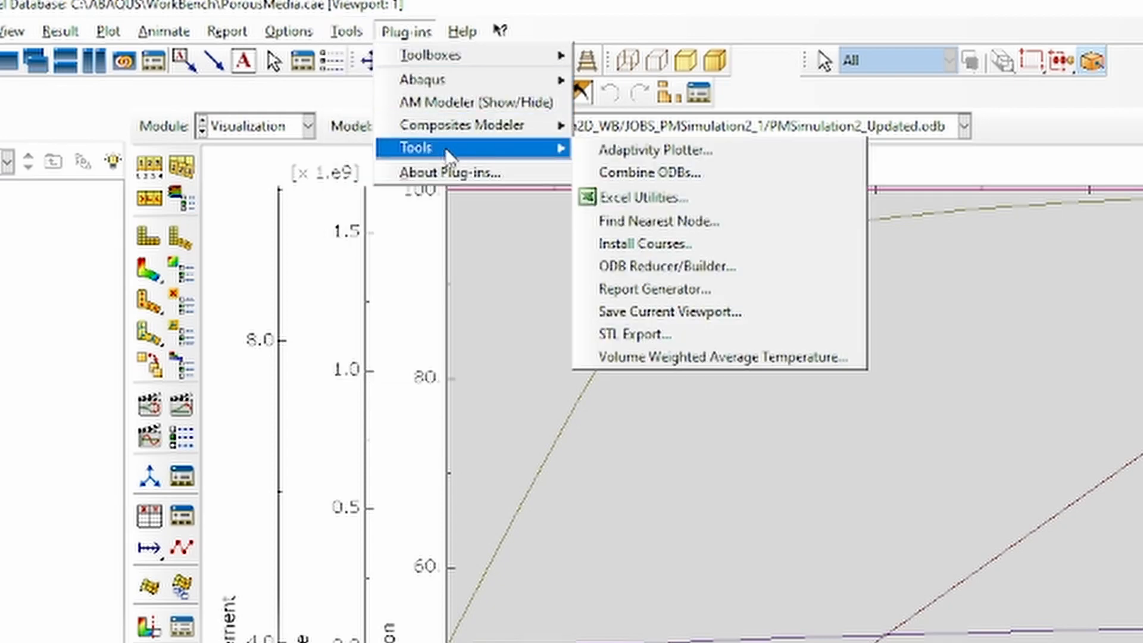
click(649, 193)
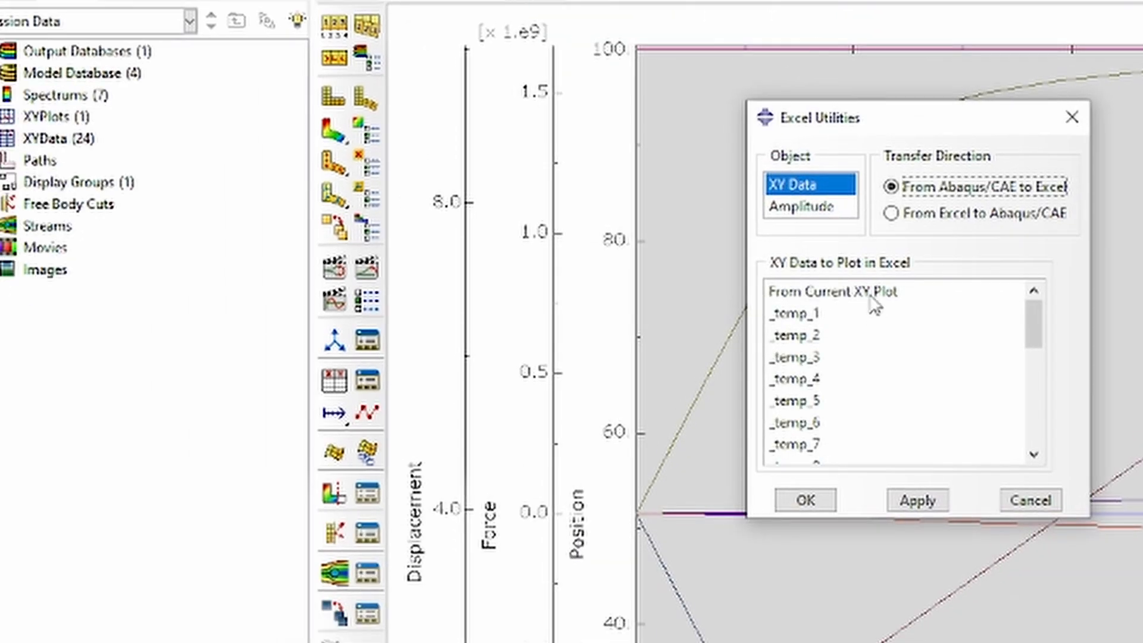
click(611, 431)
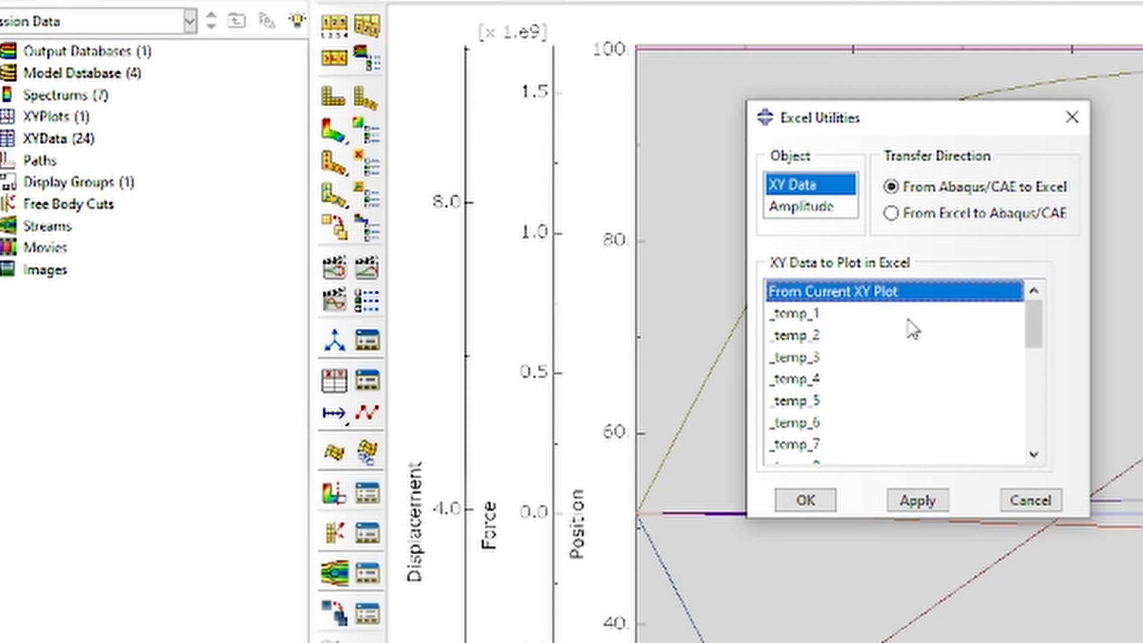
click(816, 500)
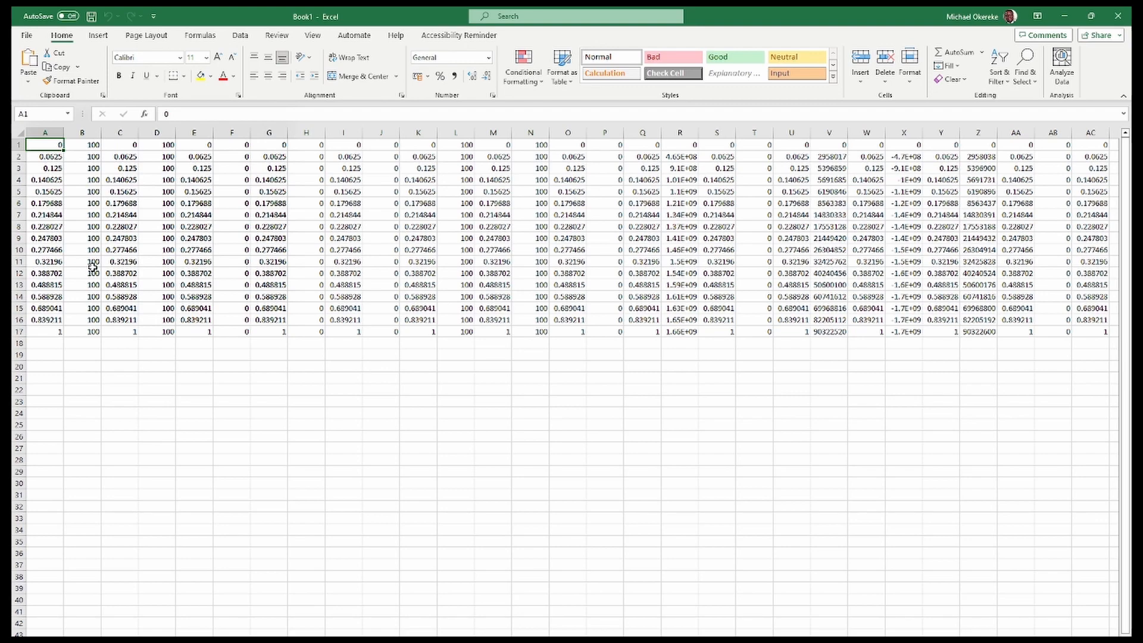
Copy all the exported data and paste it into Analysis_Spreadsheet_PorousMedia_with_PBCs starting at cell A9
key(ctrl+a)
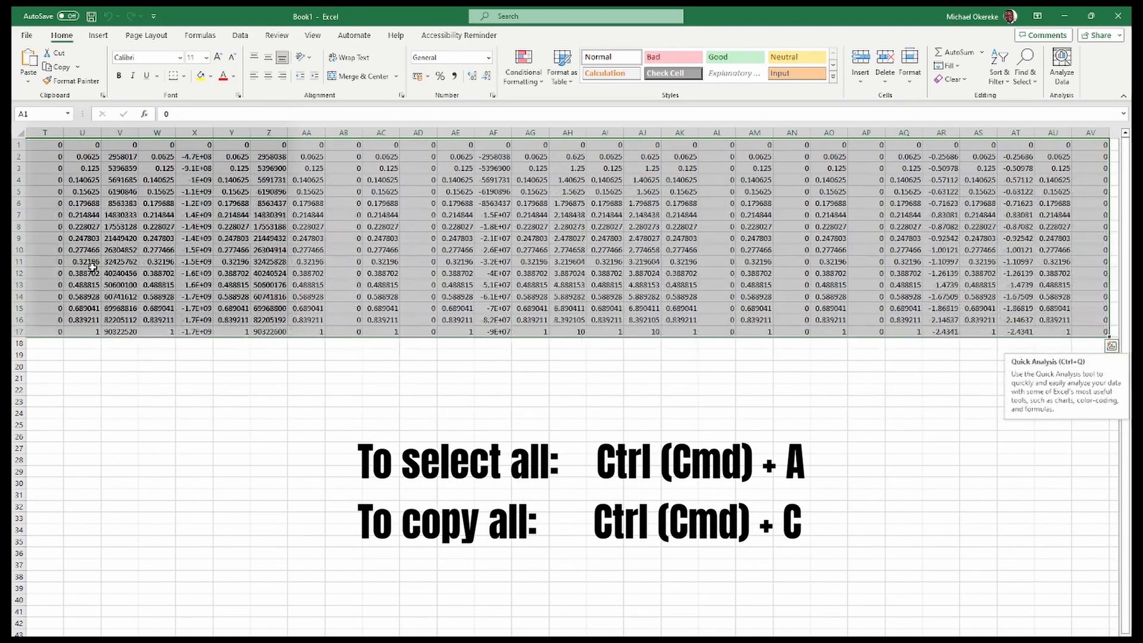
key(ctrl+c)
key(alt+Tab)
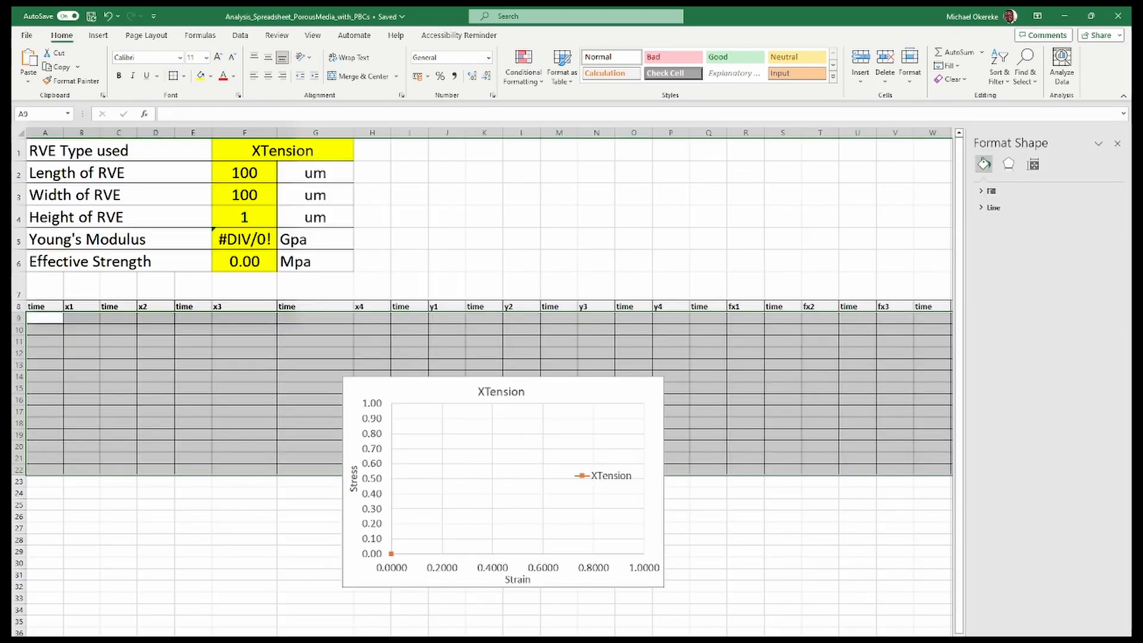
click(51, 320)
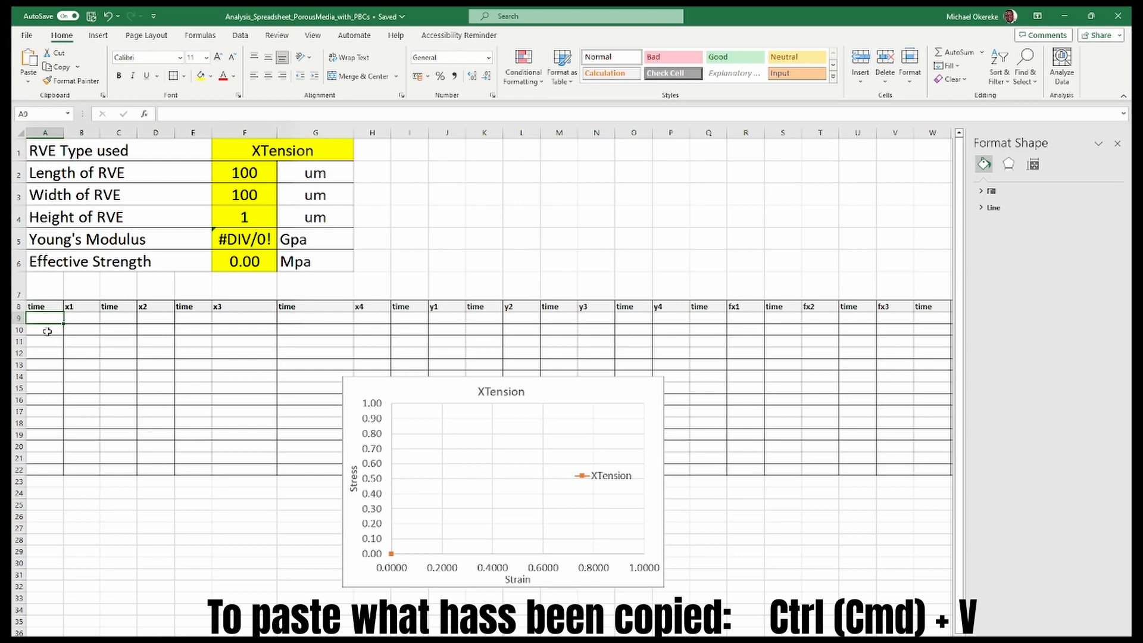
key(ctrl+v)
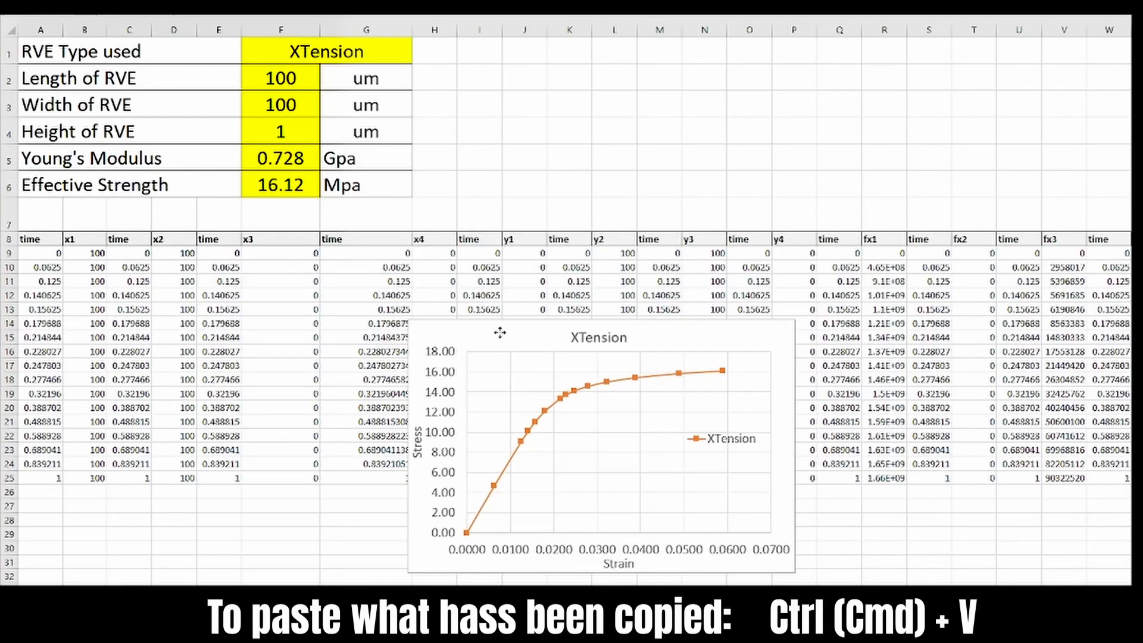
Examine the stress-strain chart, RVE dimensions, Young's modulus, effective strength and the computed force, strain and stress columns
click(500, 333)
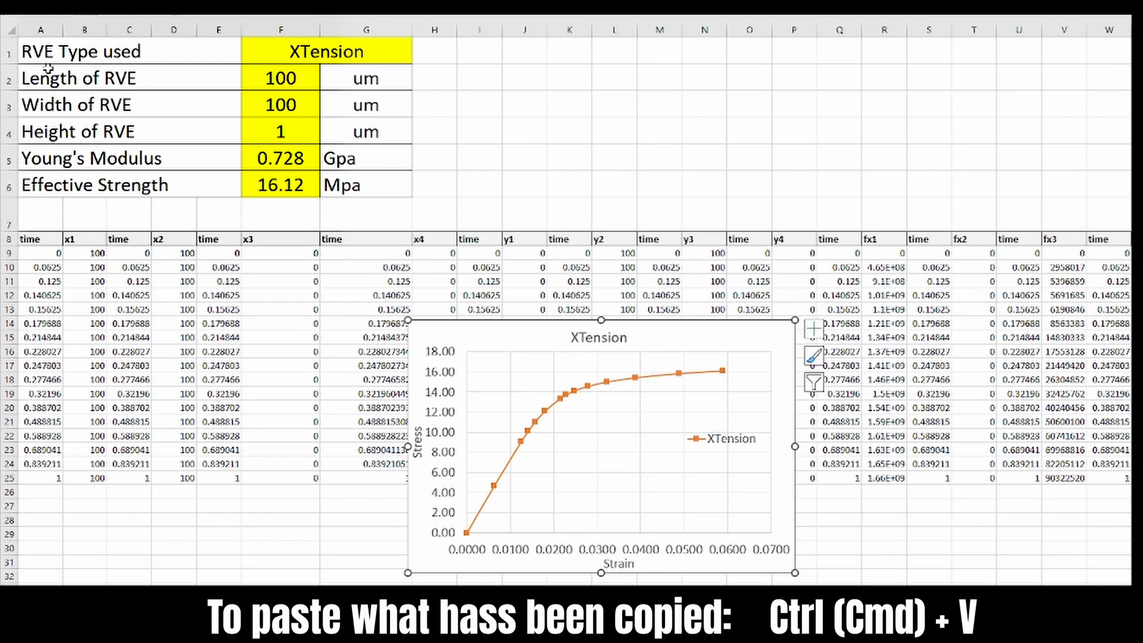
click(280, 81)
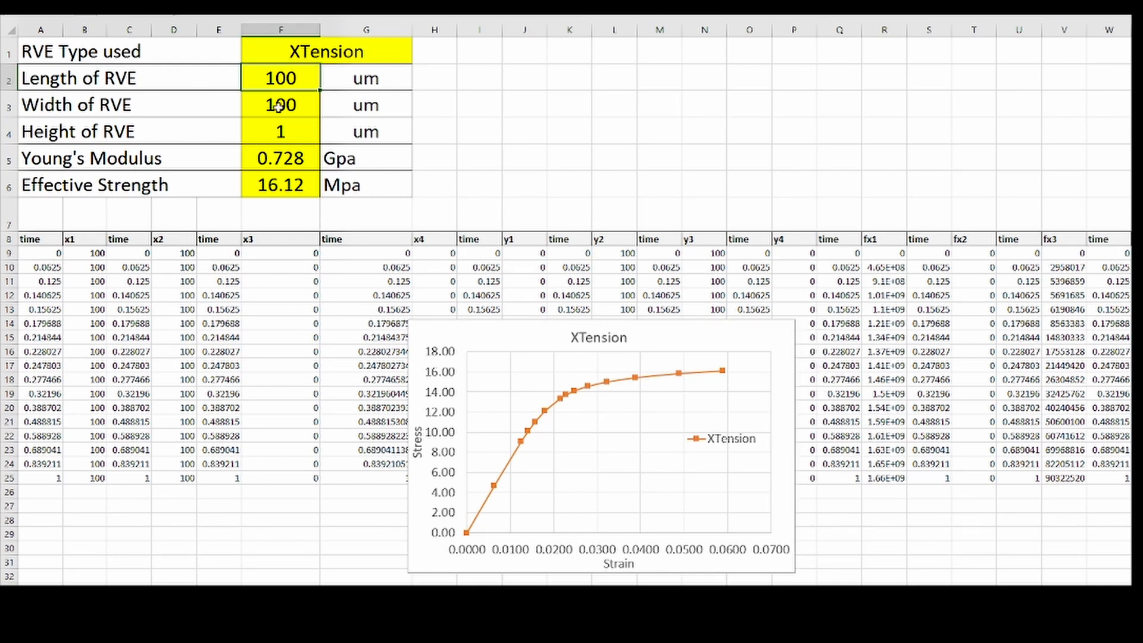
click(278, 106)
click(280, 130)
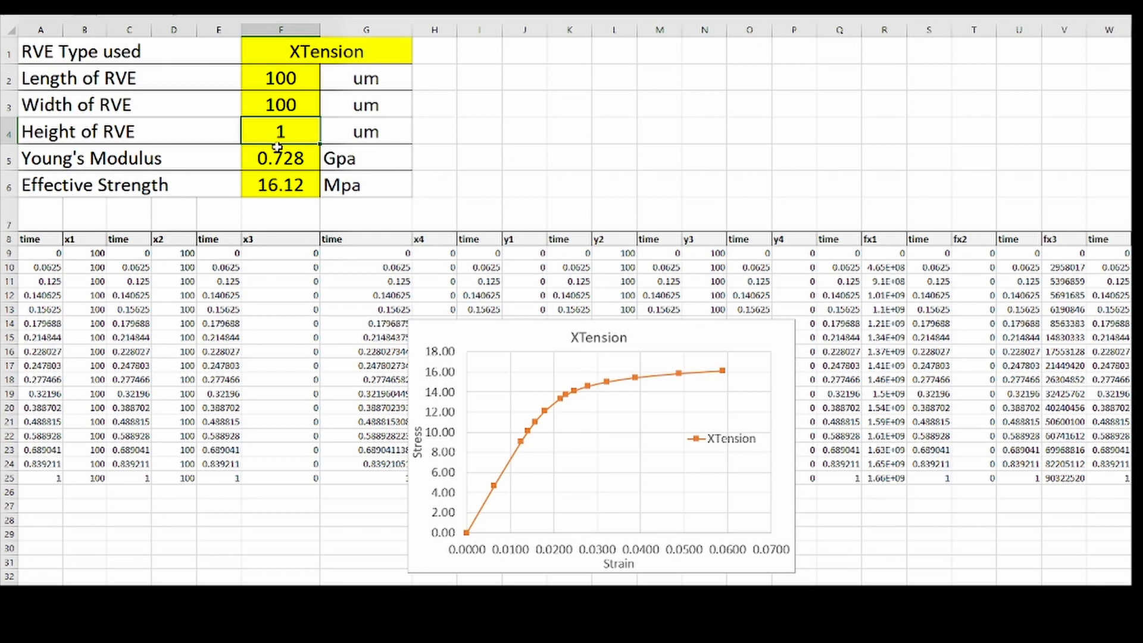
click(287, 167)
click(288, 190)
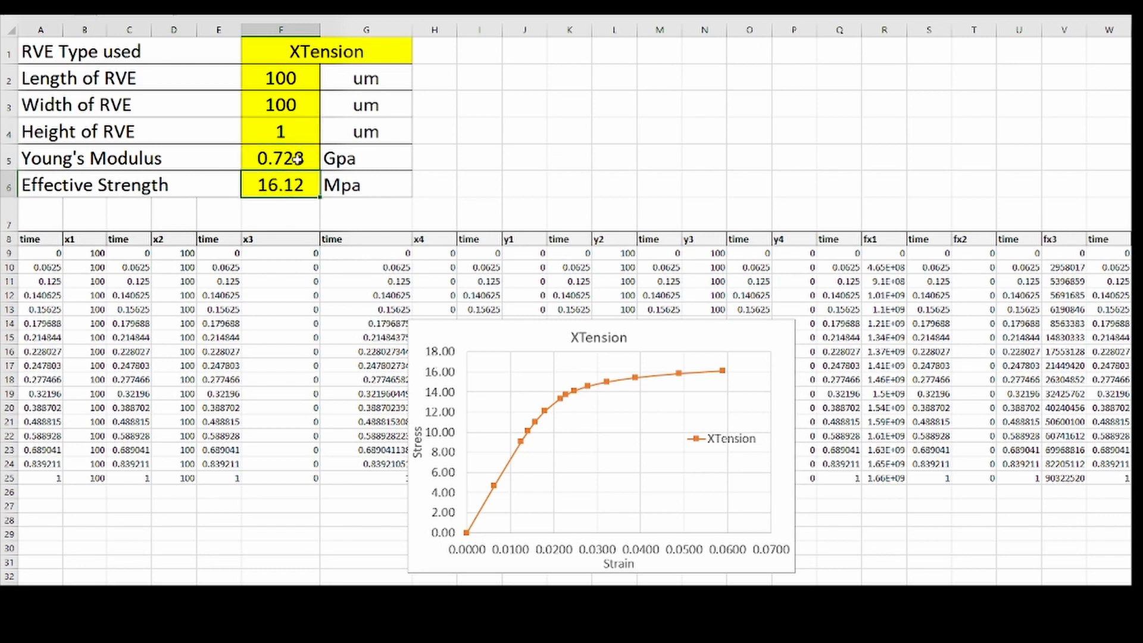
click(296, 159)
click(293, 182)
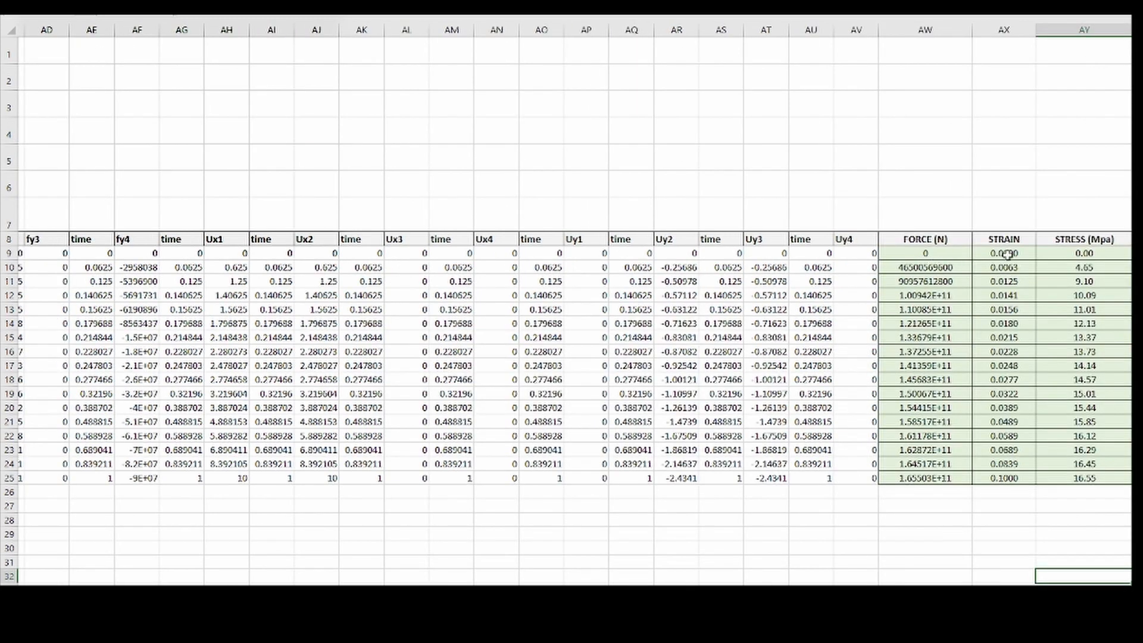
click(1006, 254)
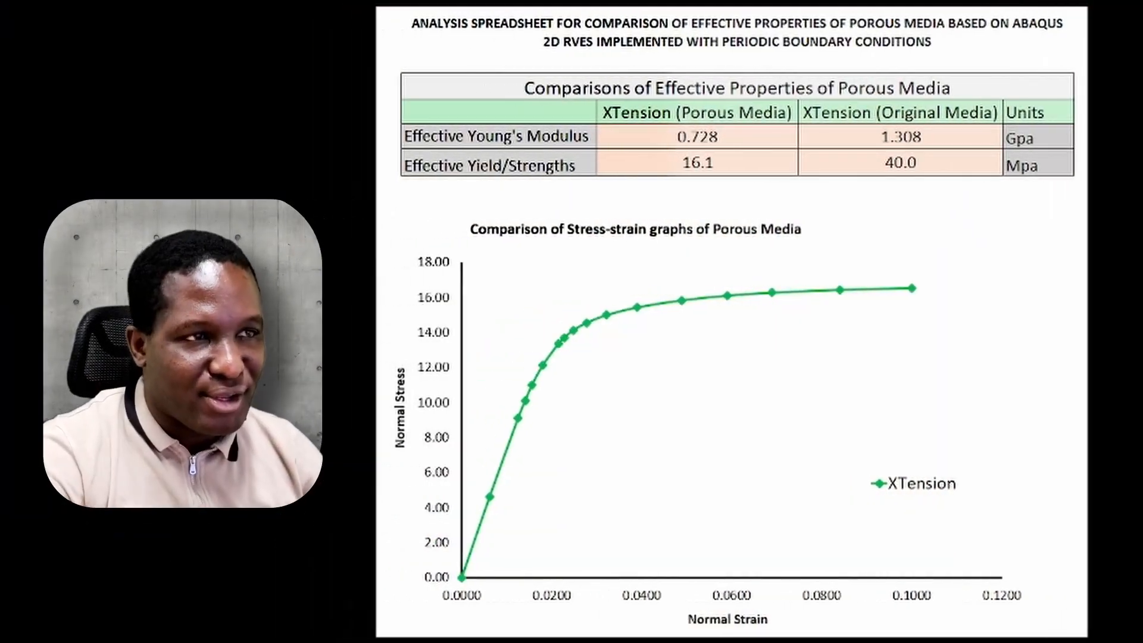
Compare the effective Young's modulus and yield strength of the porous media with those of the original media
click(721, 142)
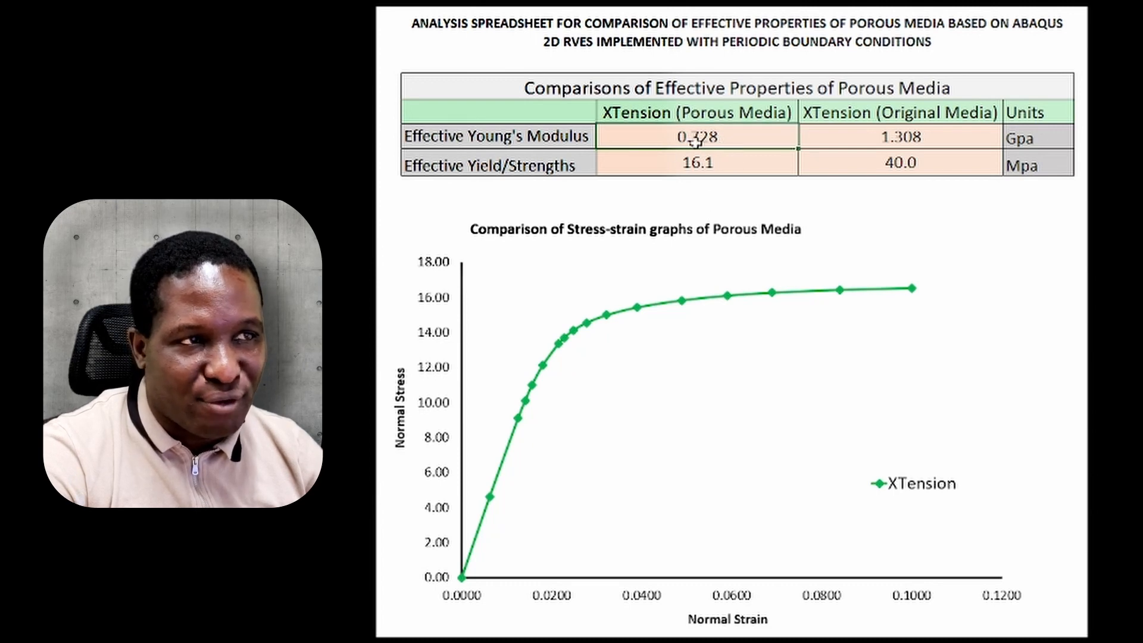
click(711, 162)
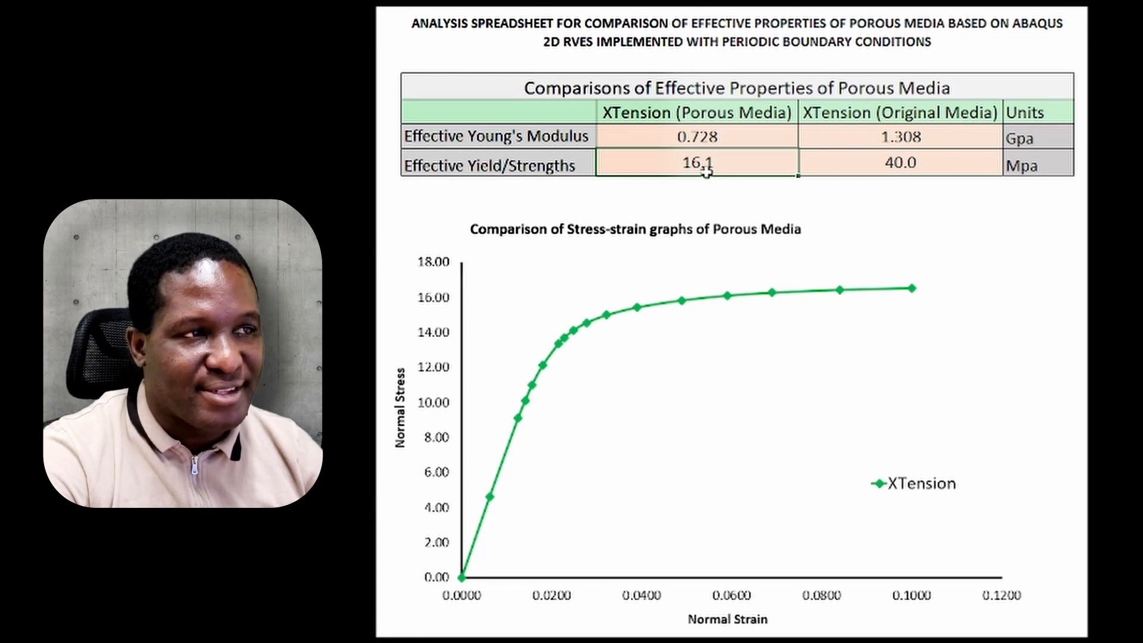
click(932, 164)
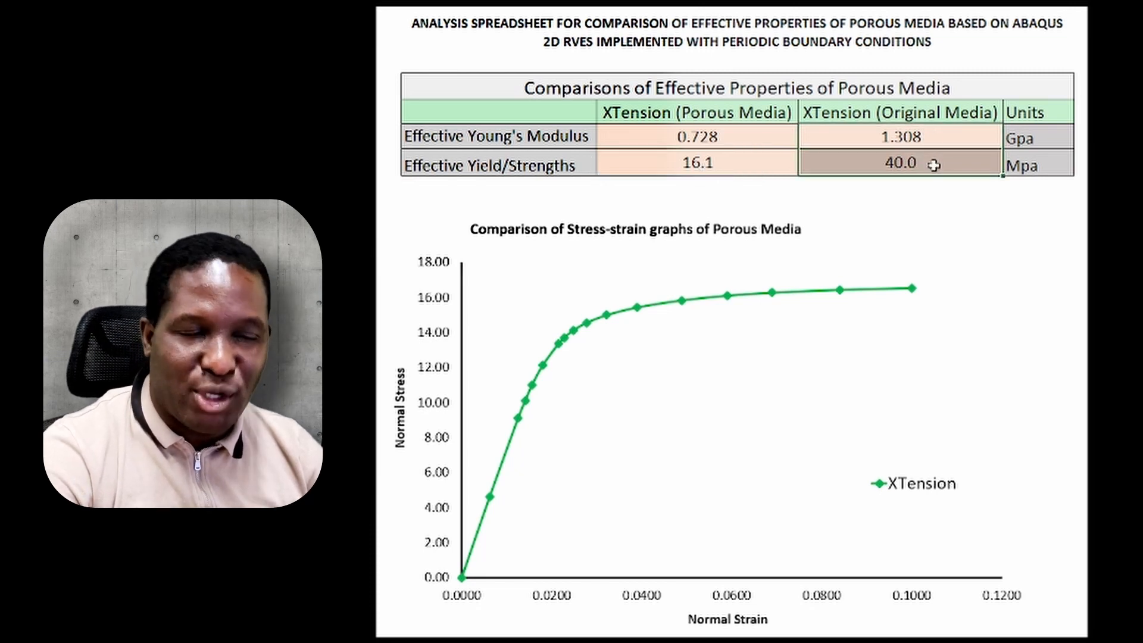